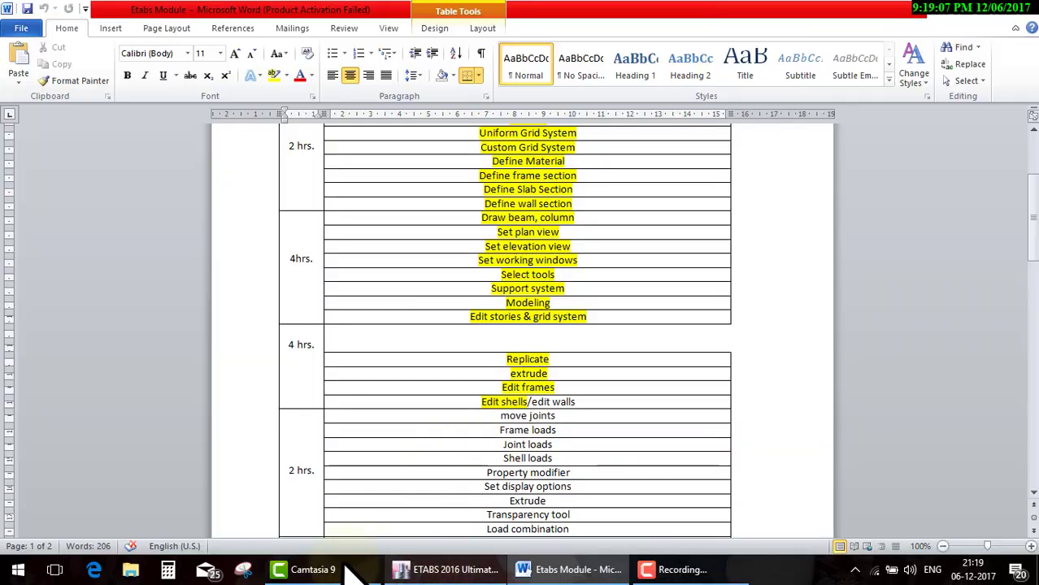
Leave Word and bring the untitled four-story ETABS 2016 model window to the front
click(327, 568)
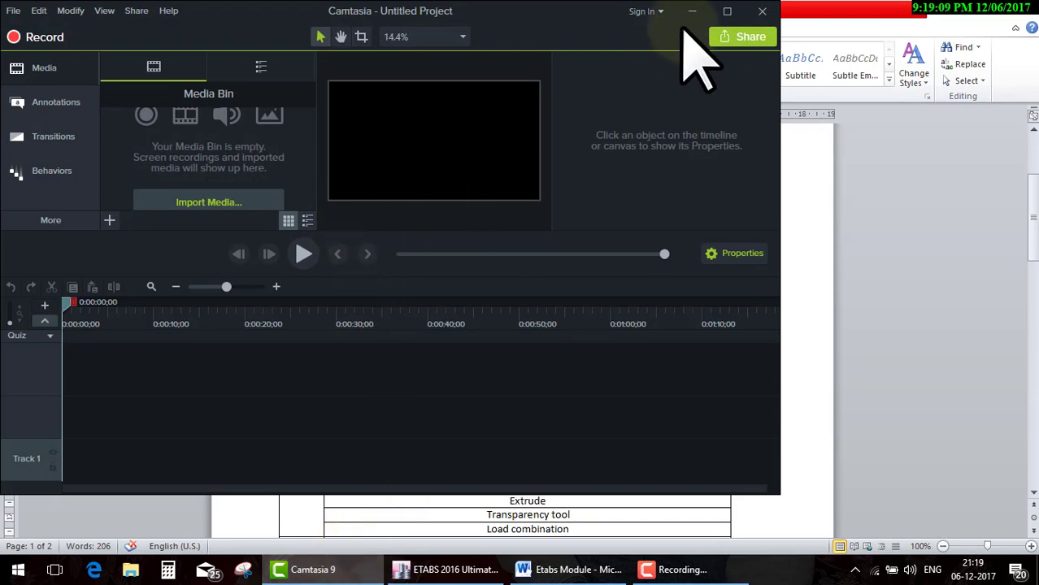
click(692, 10)
Show the Story4 plan view at Z = 12 m instead of the grid D elevation
click(447, 569)
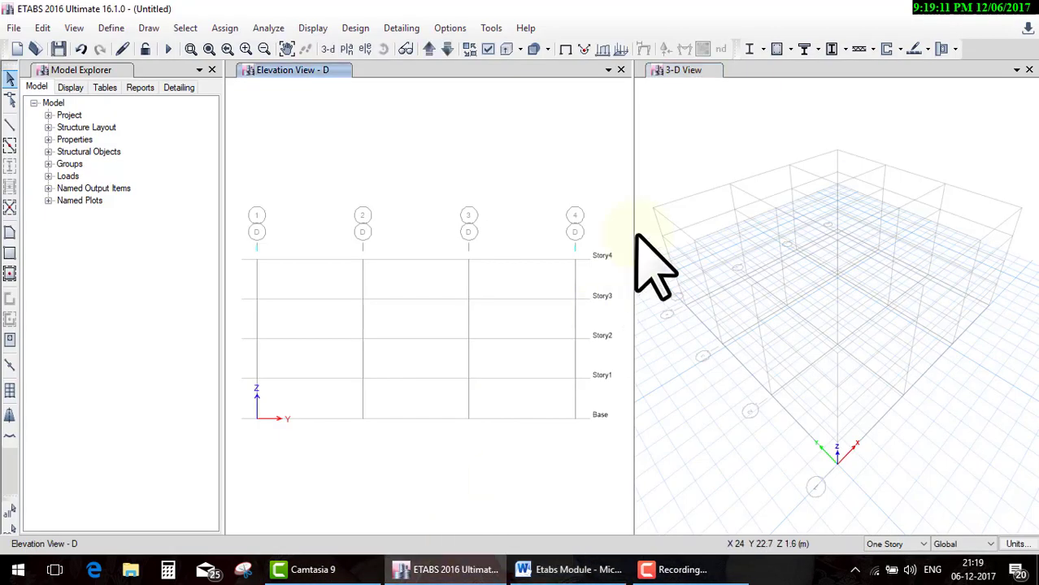
click(42, 28)
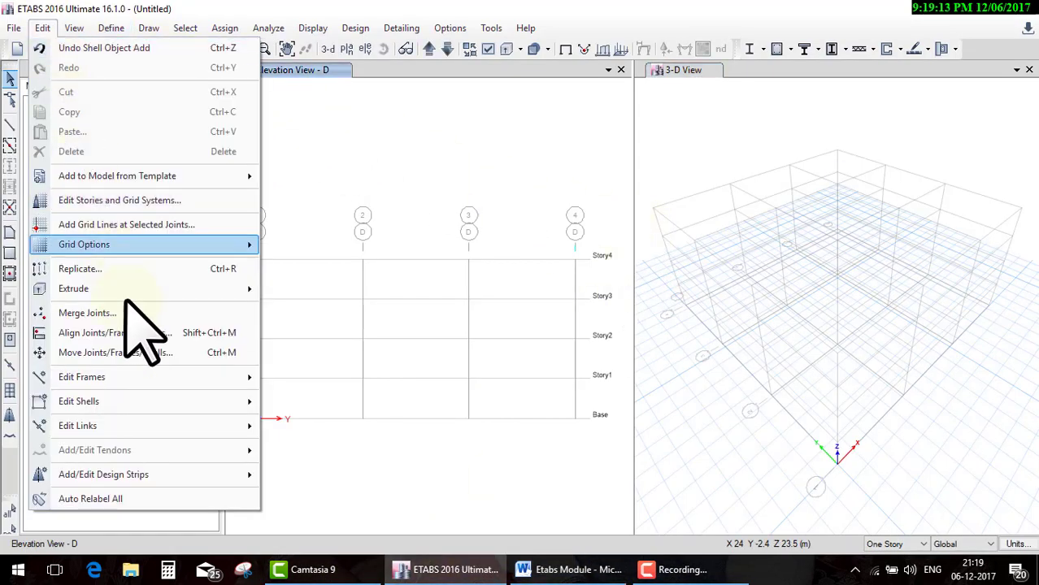
mouse_move(78, 402)
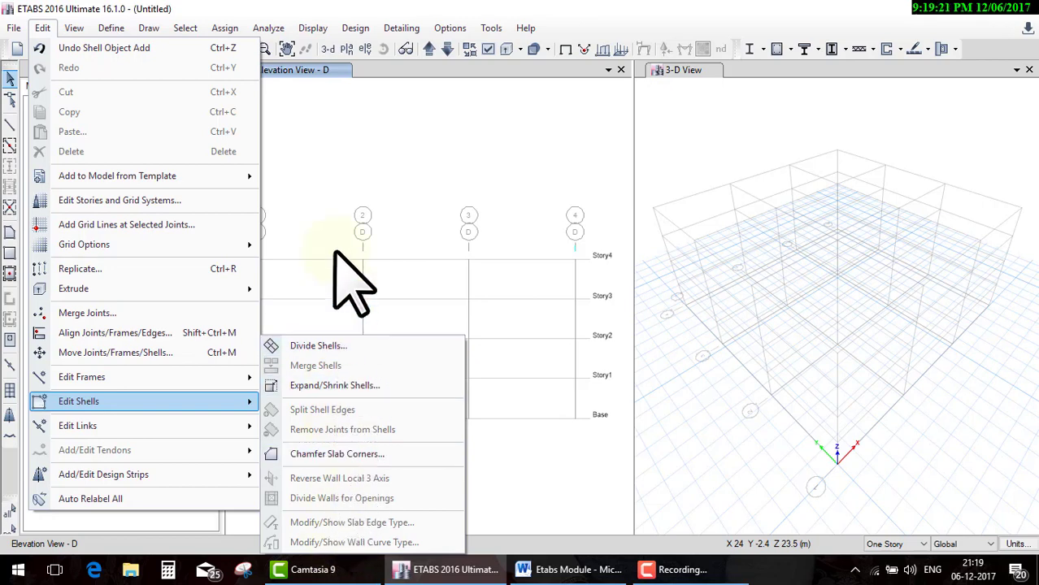
click(327, 184)
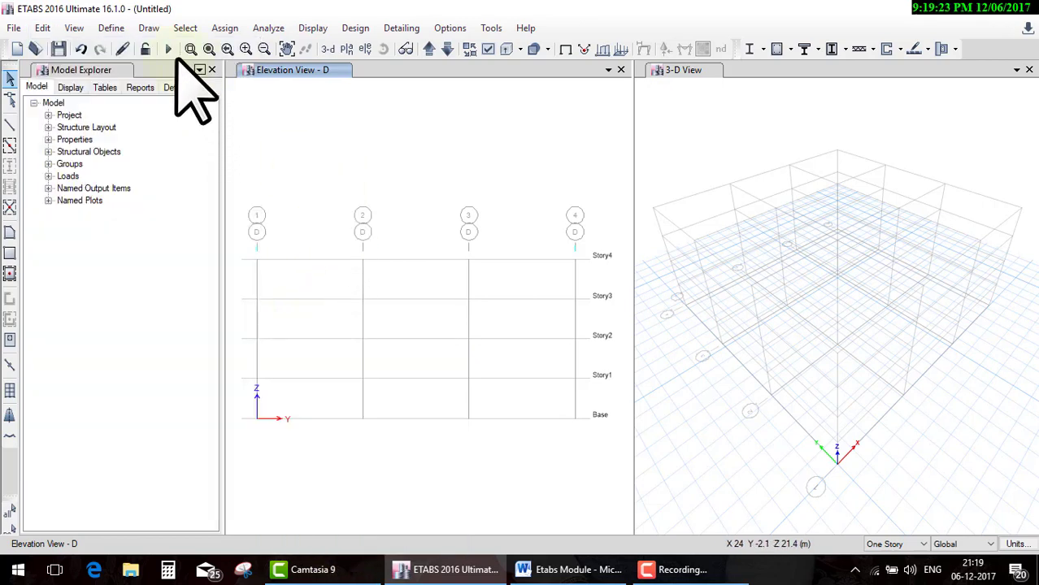
click(346, 48)
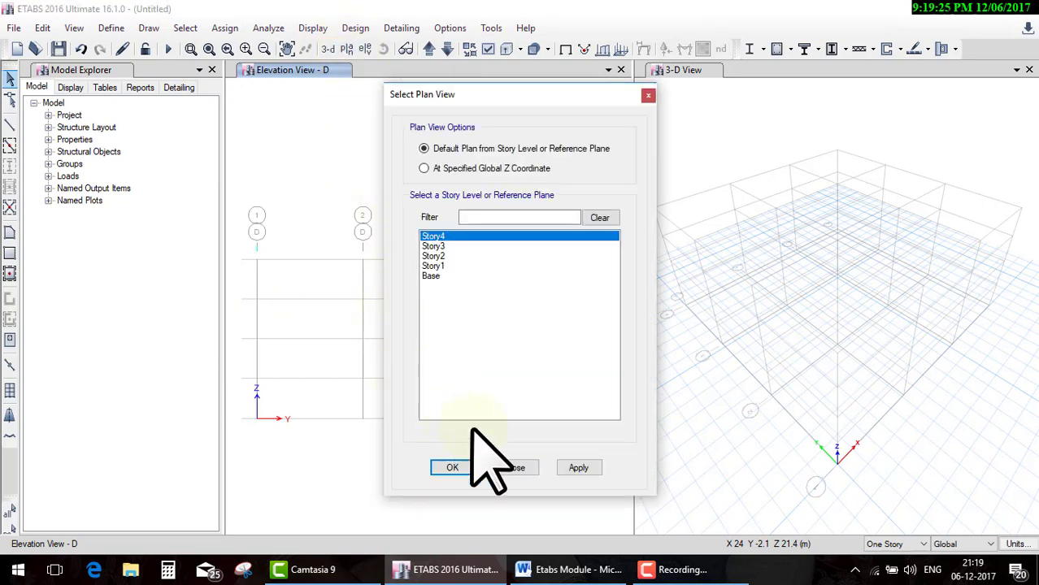
click(462, 465)
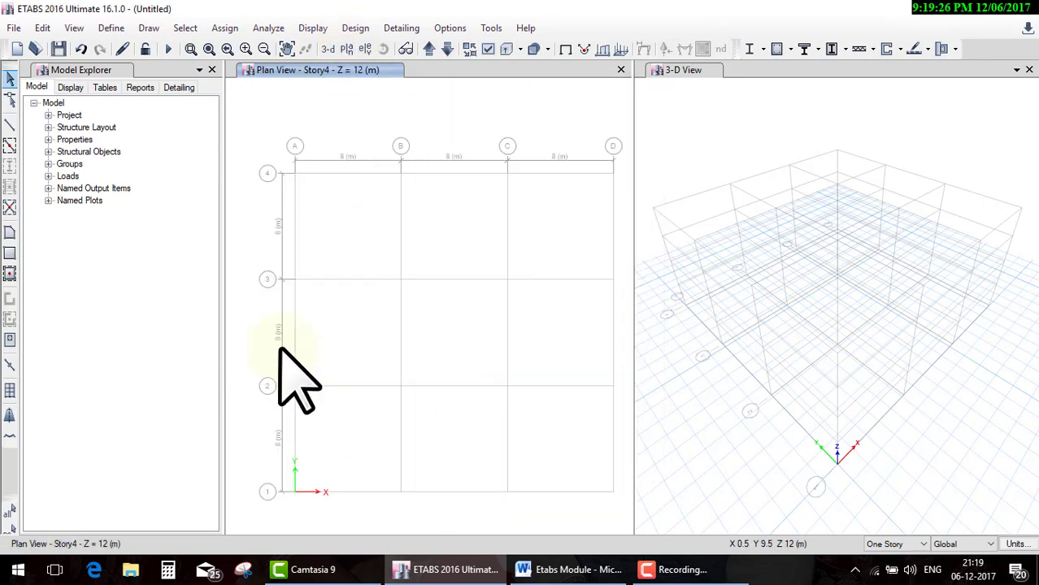
Quick-draw a Deck1 slab in bay A–B between grid lines 3 and 4
click(10, 274)
click(324, 227)
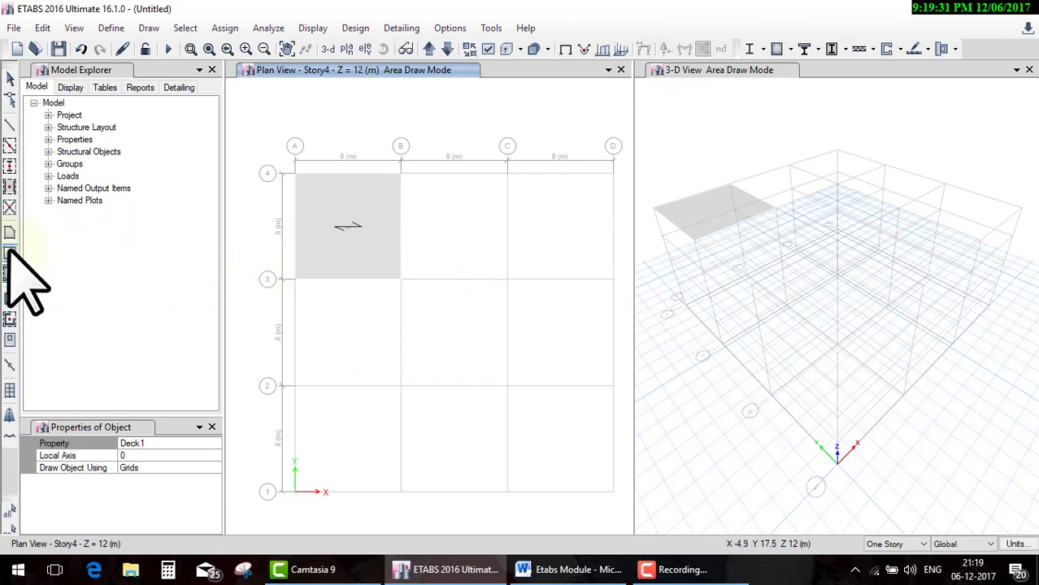
drag(420, 288, 459, 301)
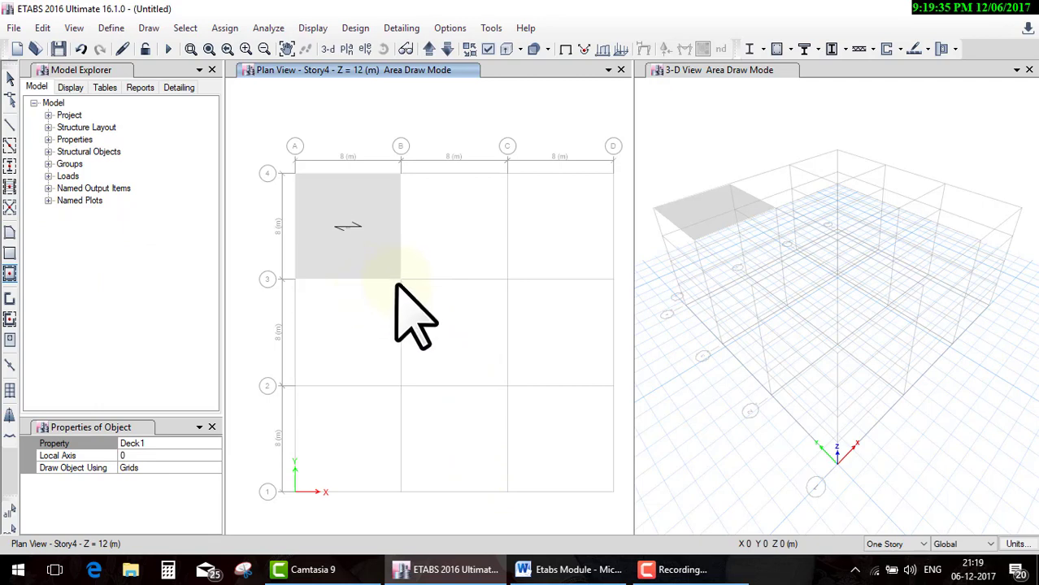
drag(401, 279, 499, 483)
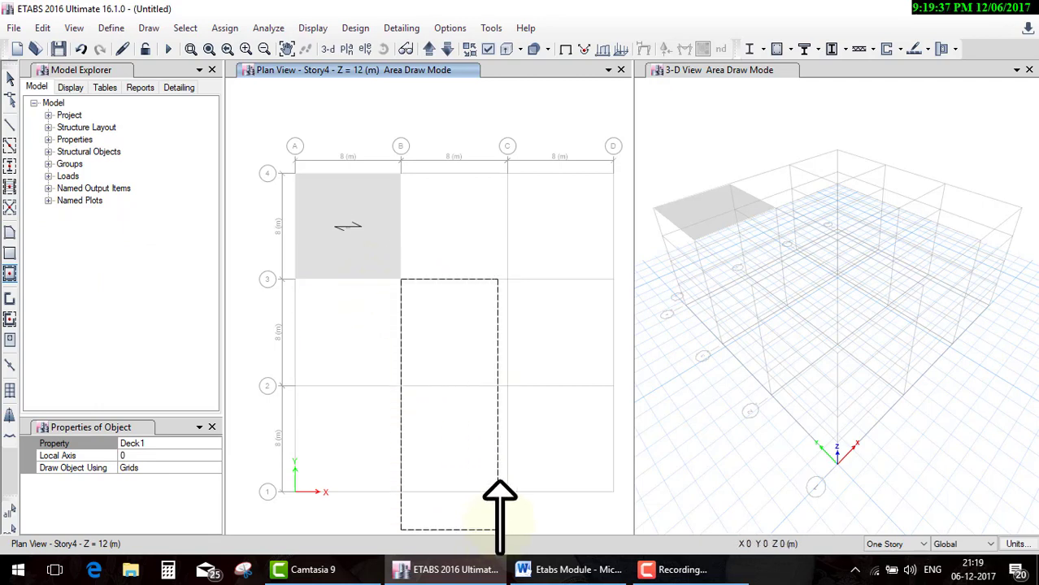
key(Escape)
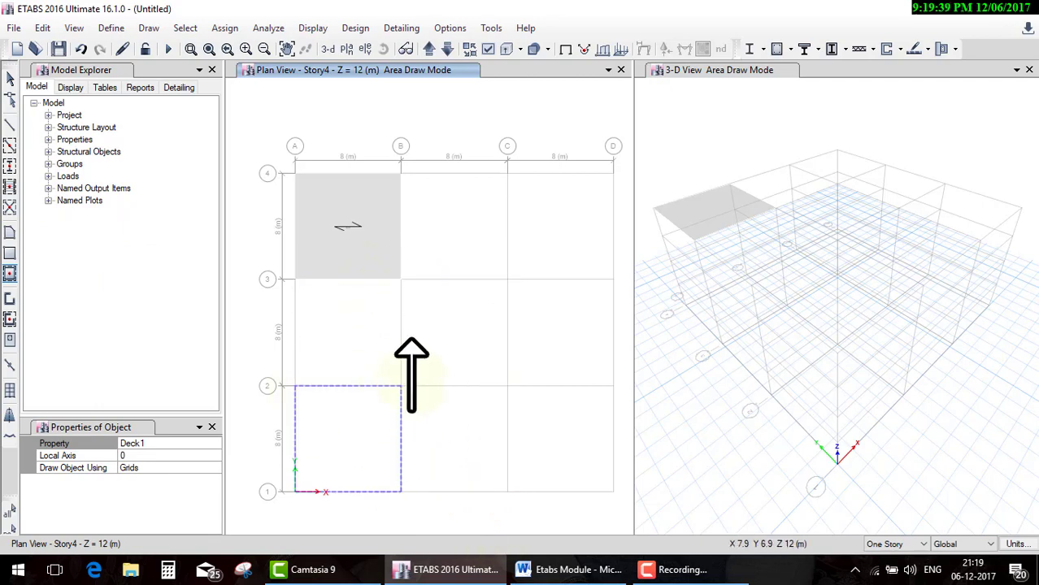
Draw a rectangular Deck1 slab over bay B–C from grid 1 to 3, then select the A–B deck
click(10, 254)
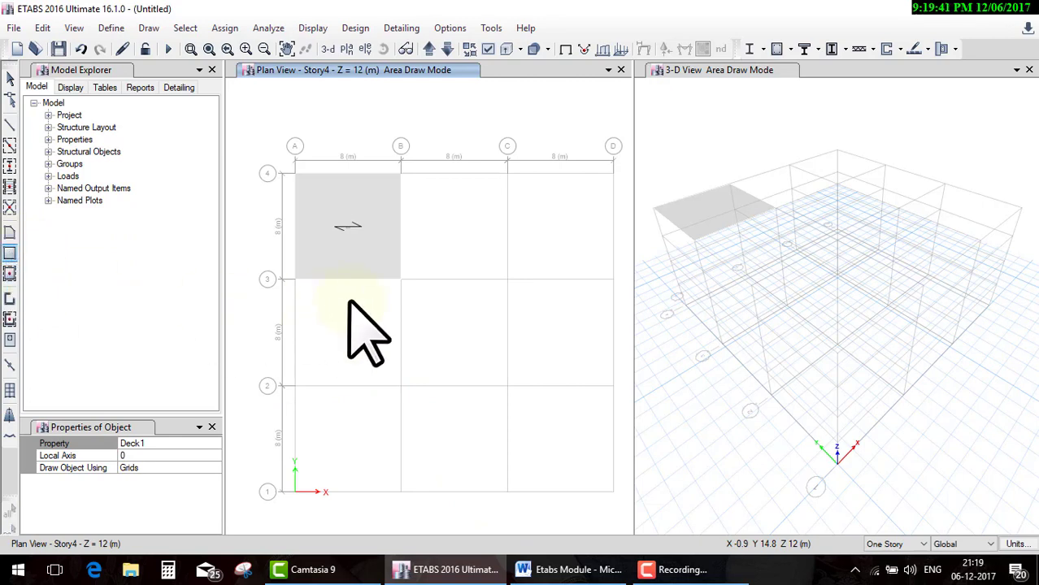
drag(401, 279, 507, 492)
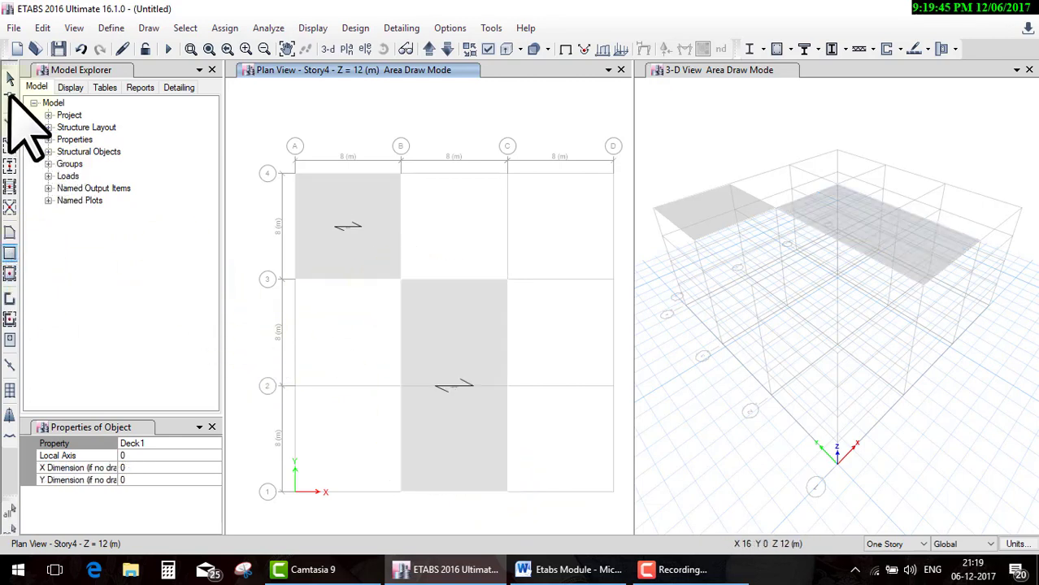
click(11, 77)
click(346, 248)
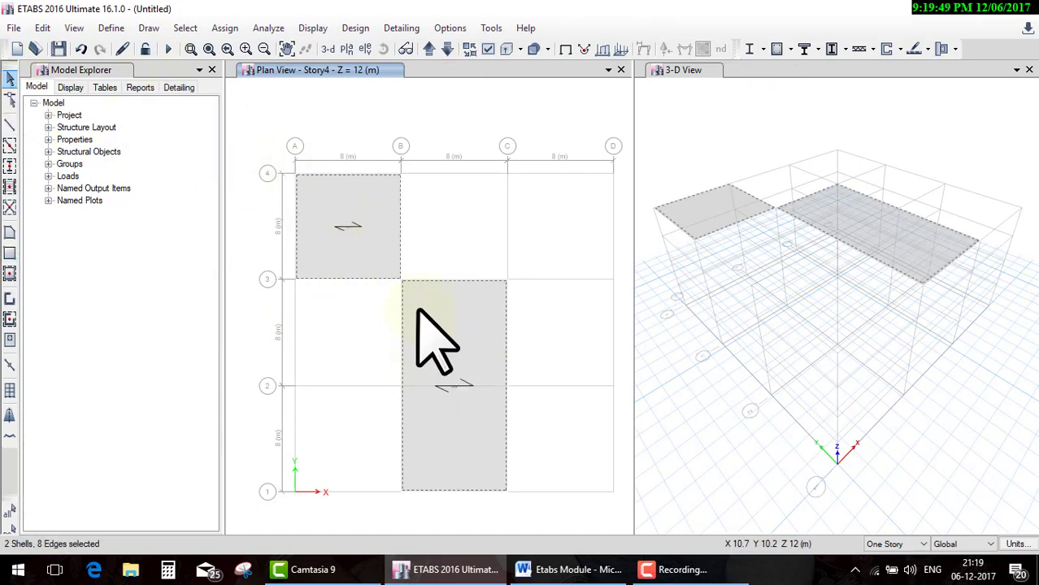
click(43, 27)
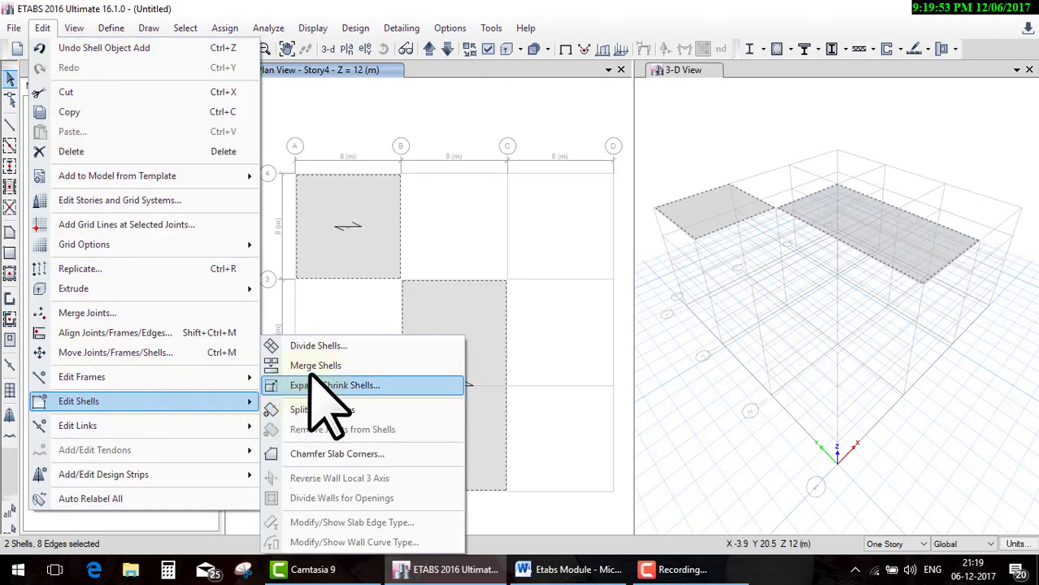
Divide the selected Story4 decks into 2 by 2 areas
click(321, 345)
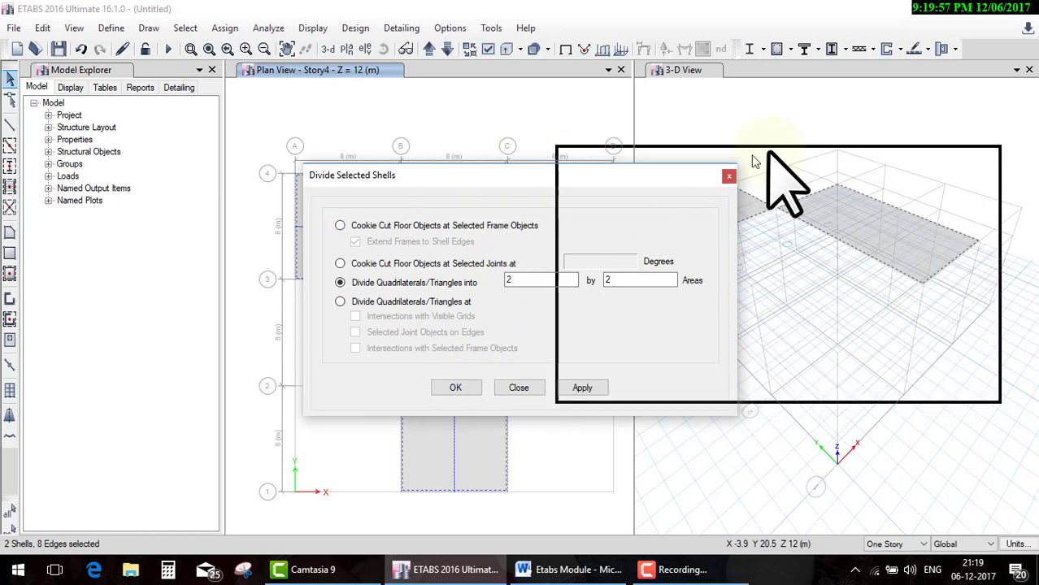
drag(497, 178, 773, 151)
click(730, 363)
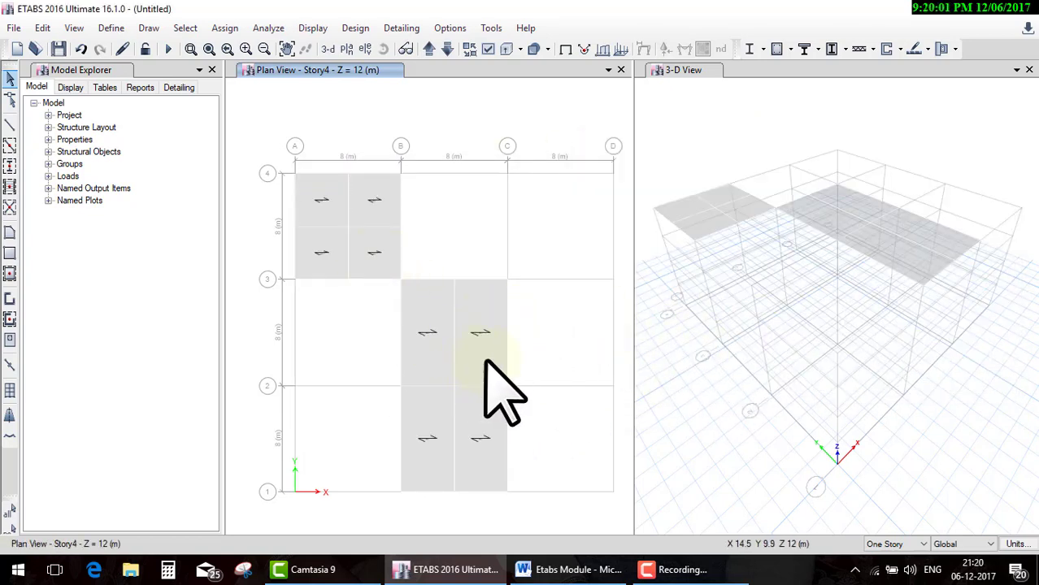
Select the four divided areas in bay B–C and pick a shell edit command for them
click(457, 429)
click(424, 399)
click(431, 370)
click(474, 361)
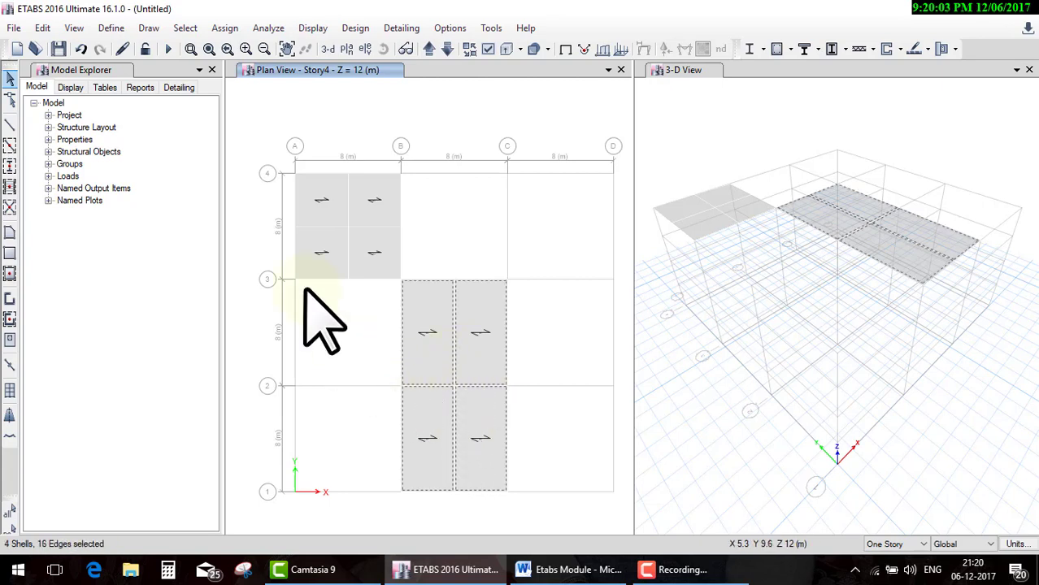
click(45, 30)
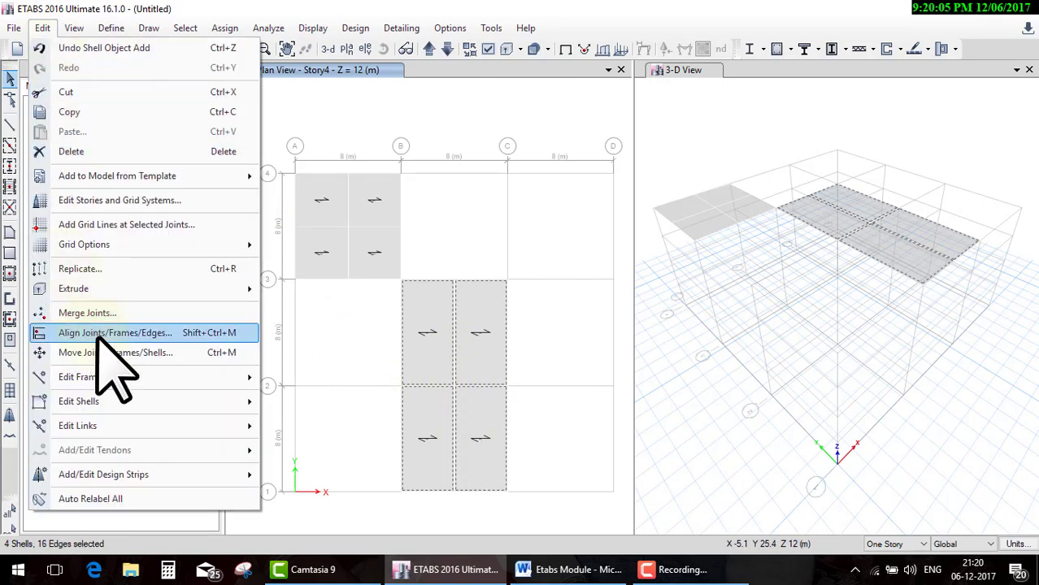
mouse_move(78, 401)
click(376, 385)
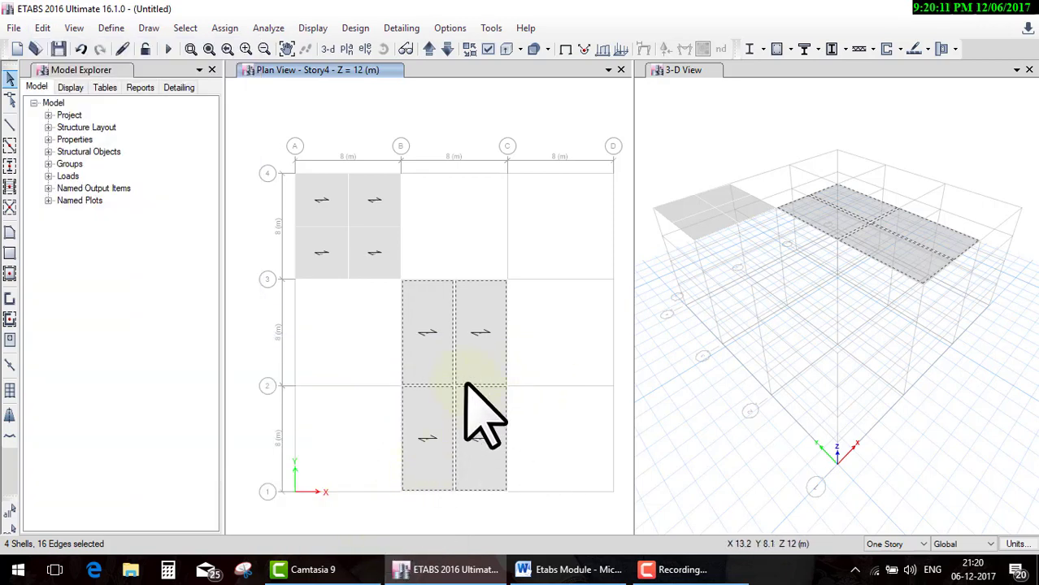
Box-select the B–C areas and joints, then deselect them all again
click(487, 333)
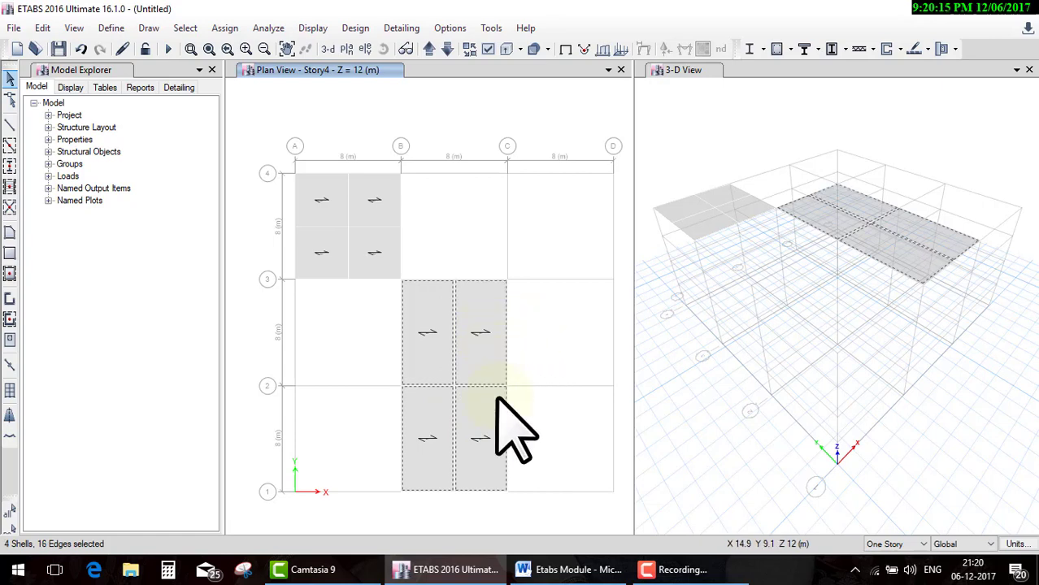
drag(543, 514, 364, 244)
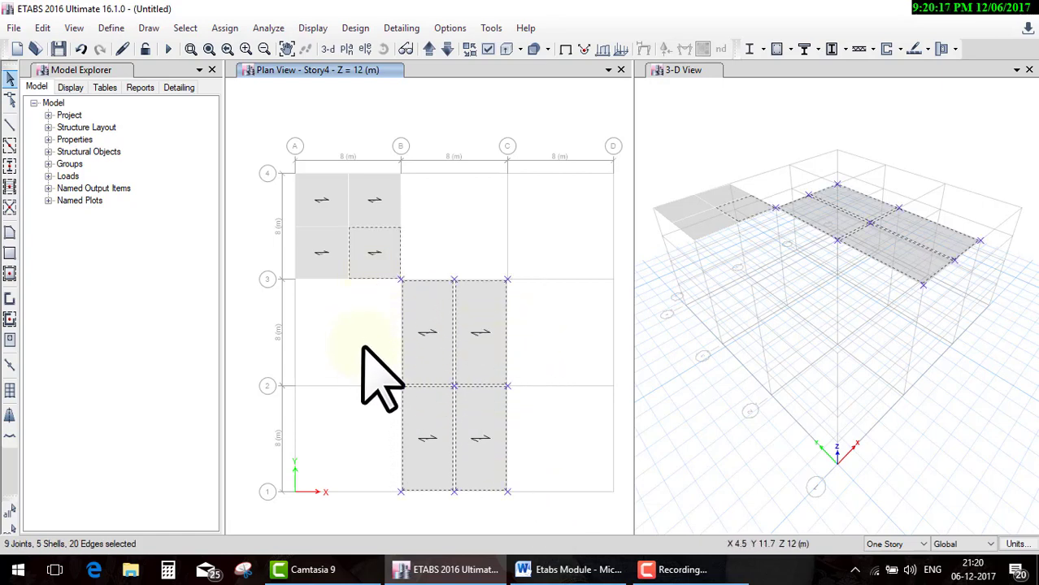
click(361, 281)
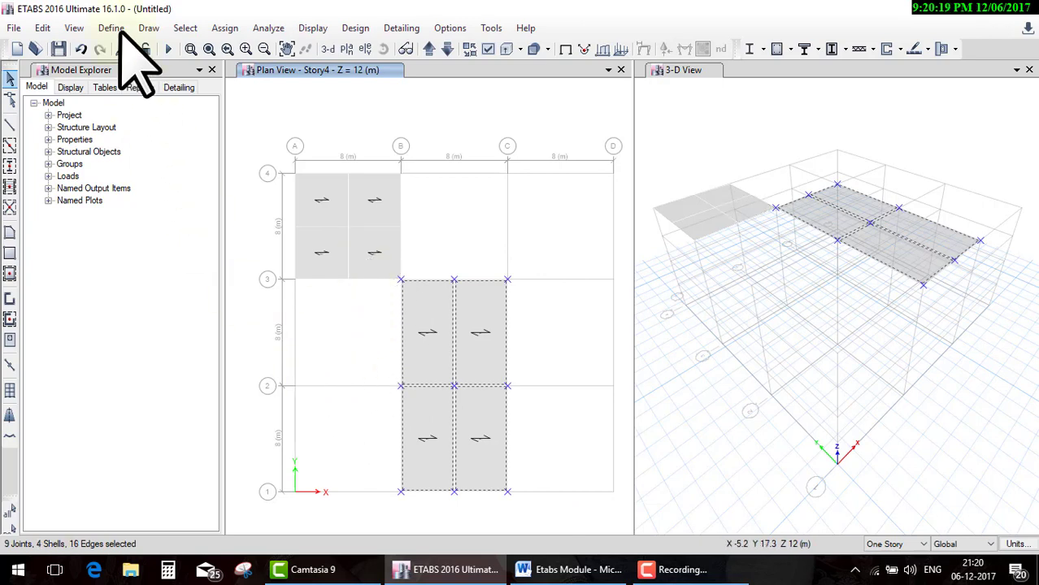
click(42, 27)
mouse_move(79, 401)
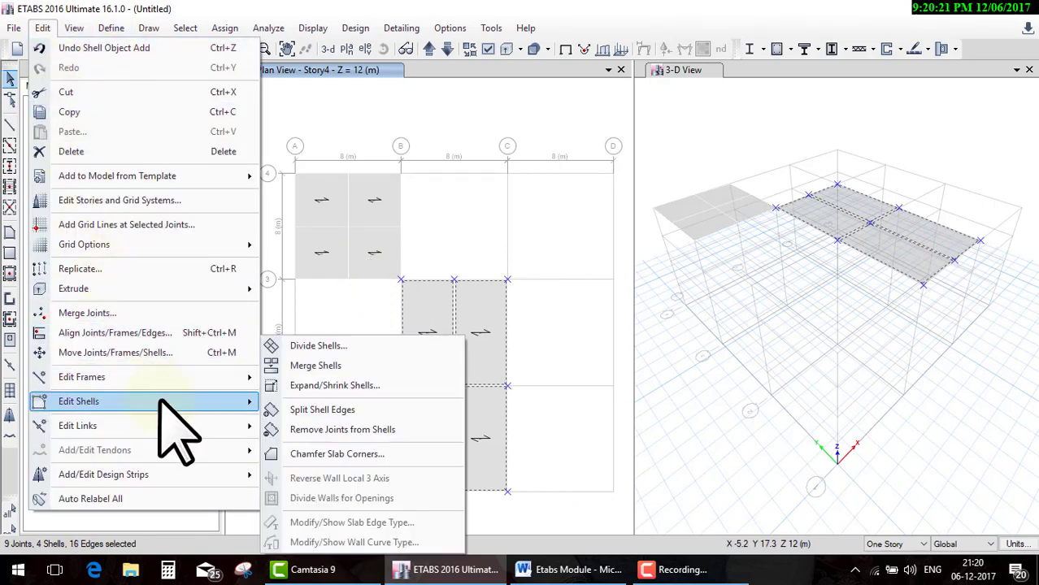
click(337, 368)
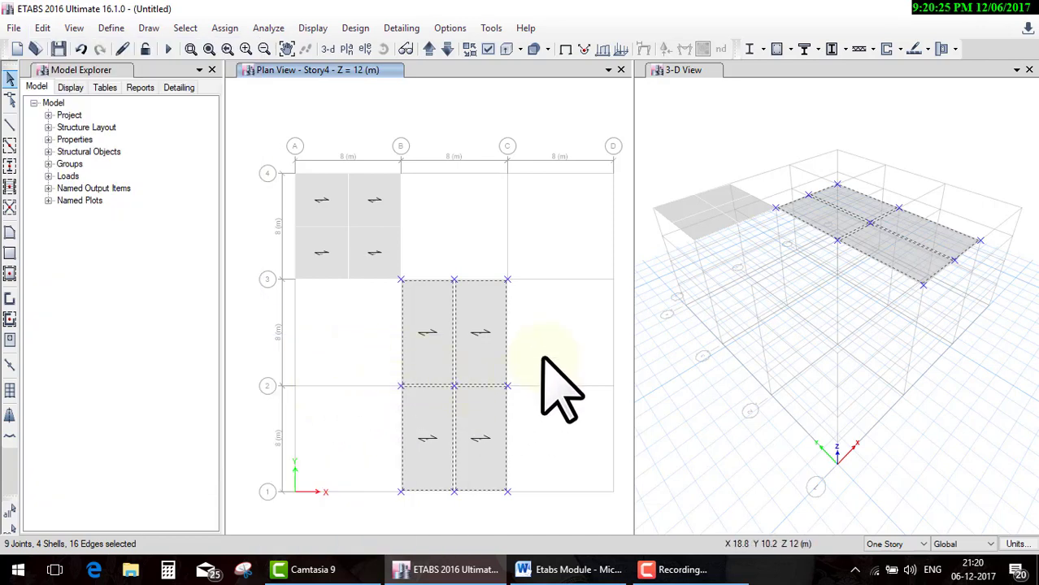
click(462, 351)
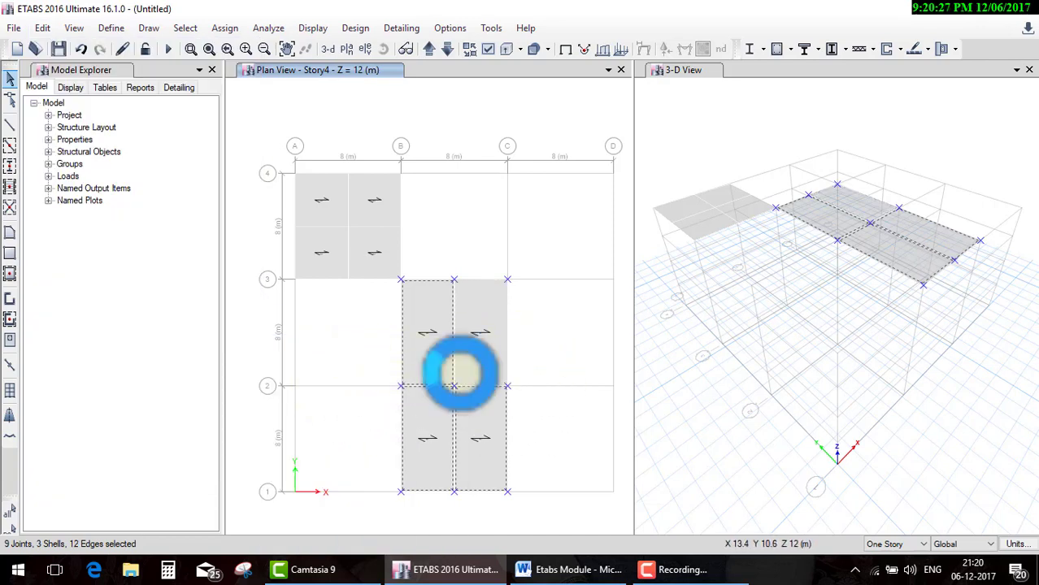
click(461, 431)
click(411, 439)
click(426, 354)
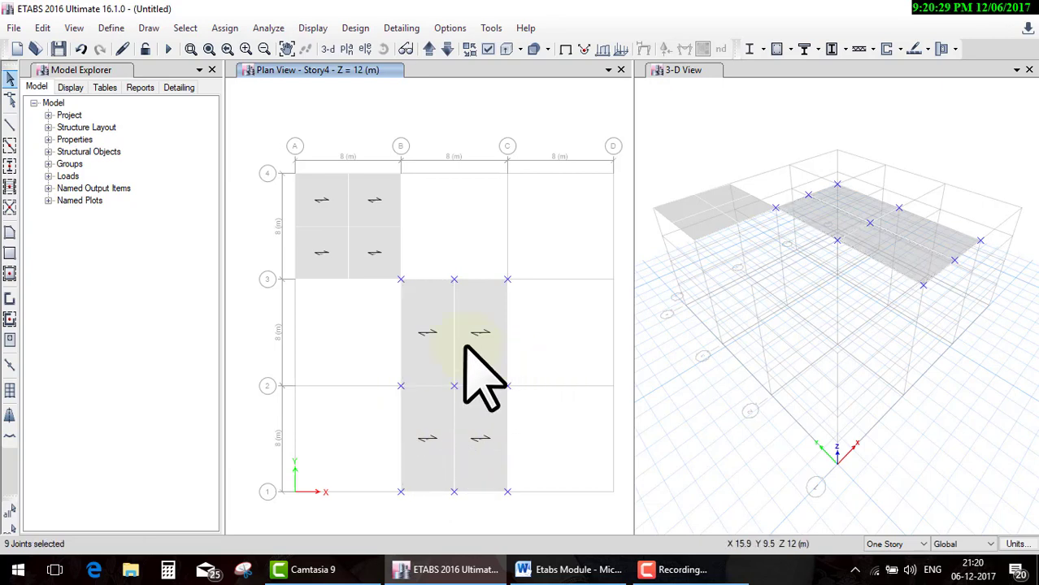
Merge the two B–C deck panels between grid lines 2 and 3 into one slab
click(487, 370)
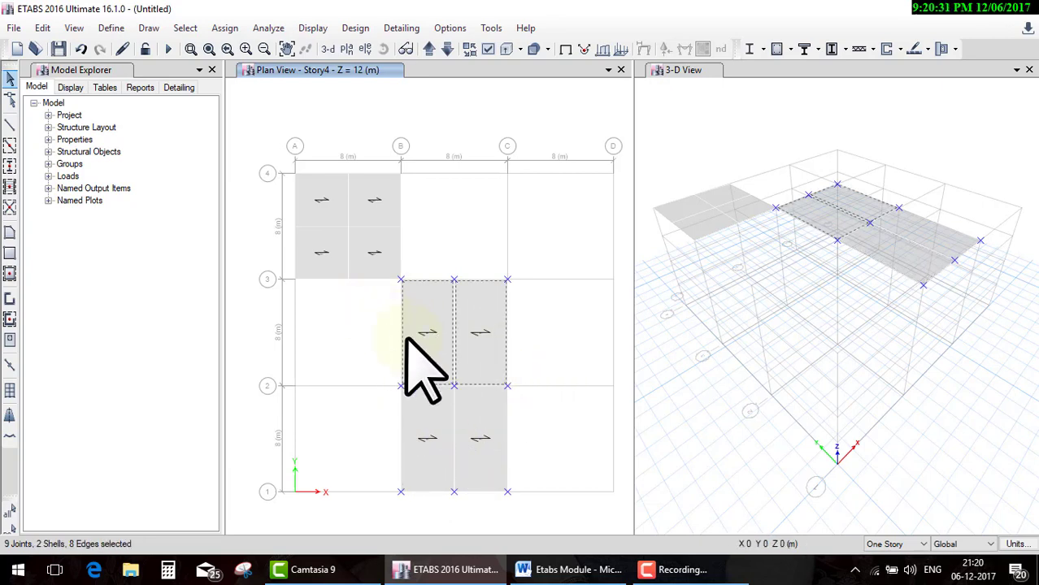
click(426, 337)
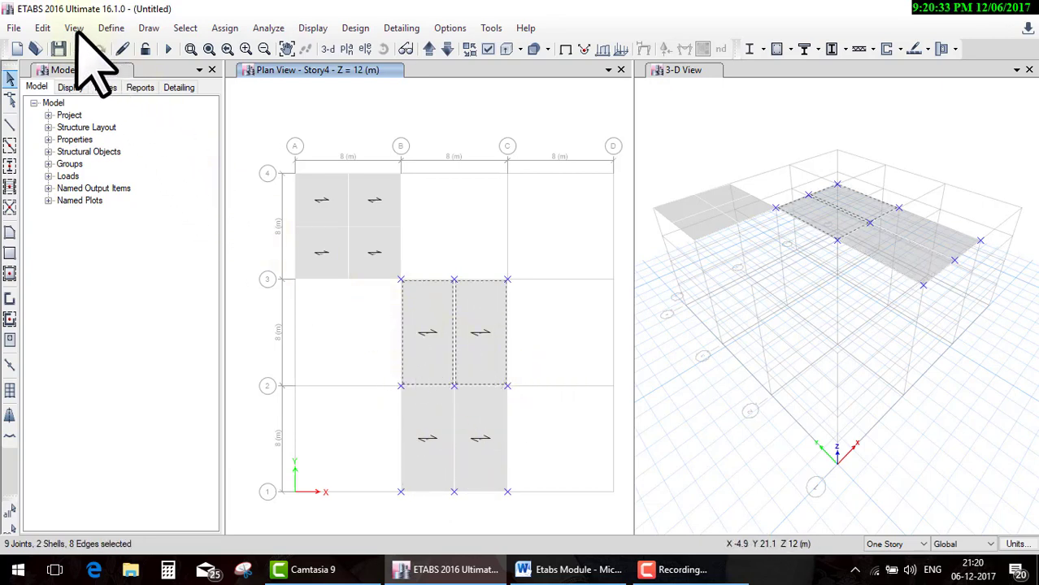
click(43, 28)
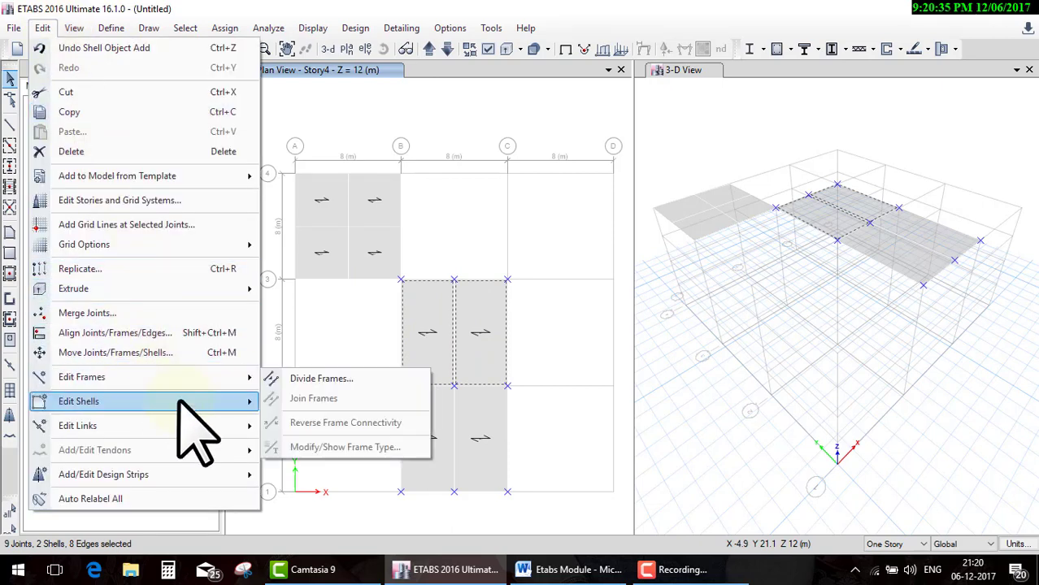
click(339, 366)
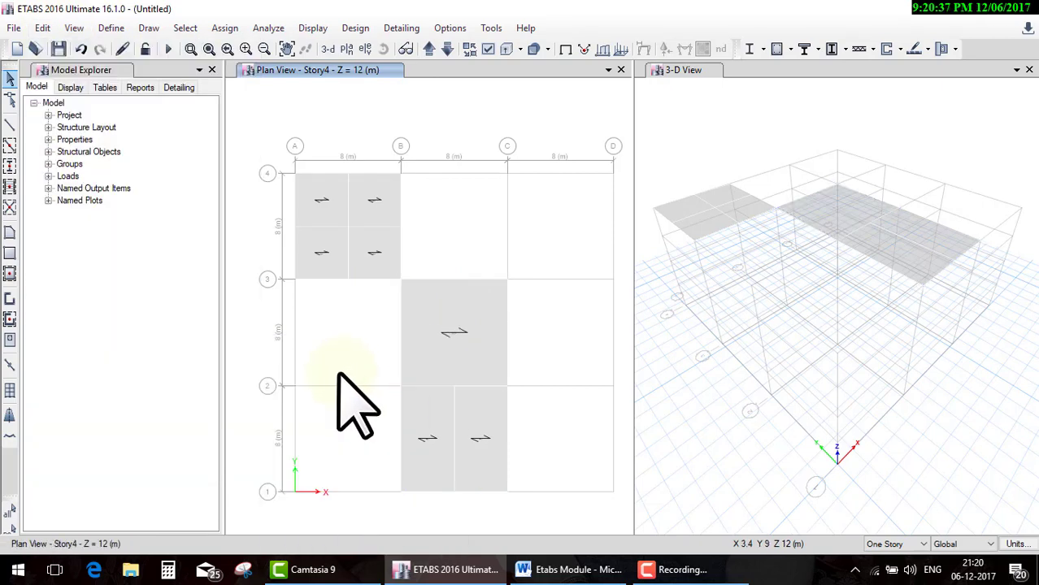
Merge the two lower slabs in bay B–C into one shell
click(484, 450)
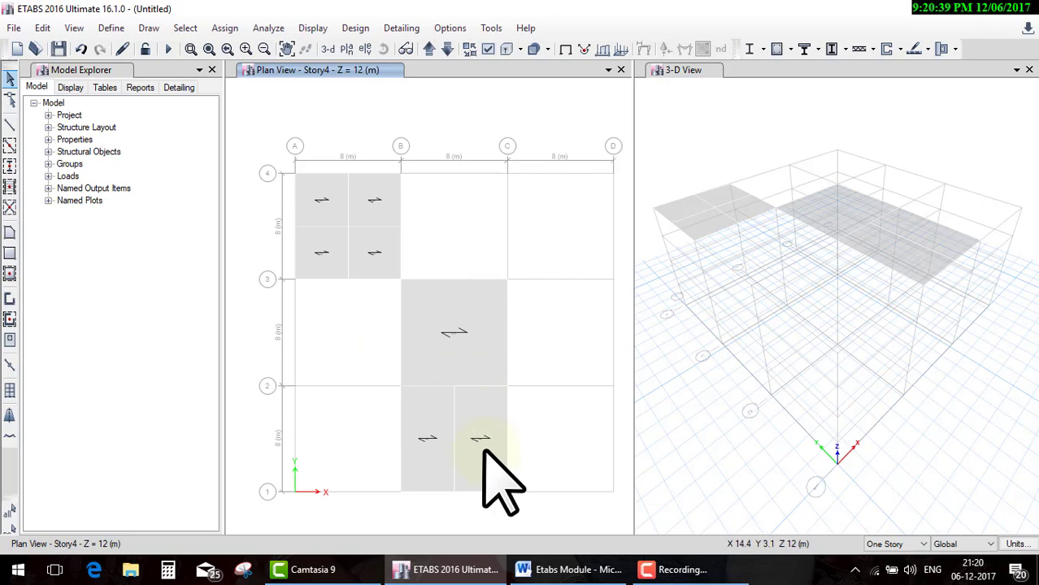
drag(484, 450, 376, 454)
click(45, 28)
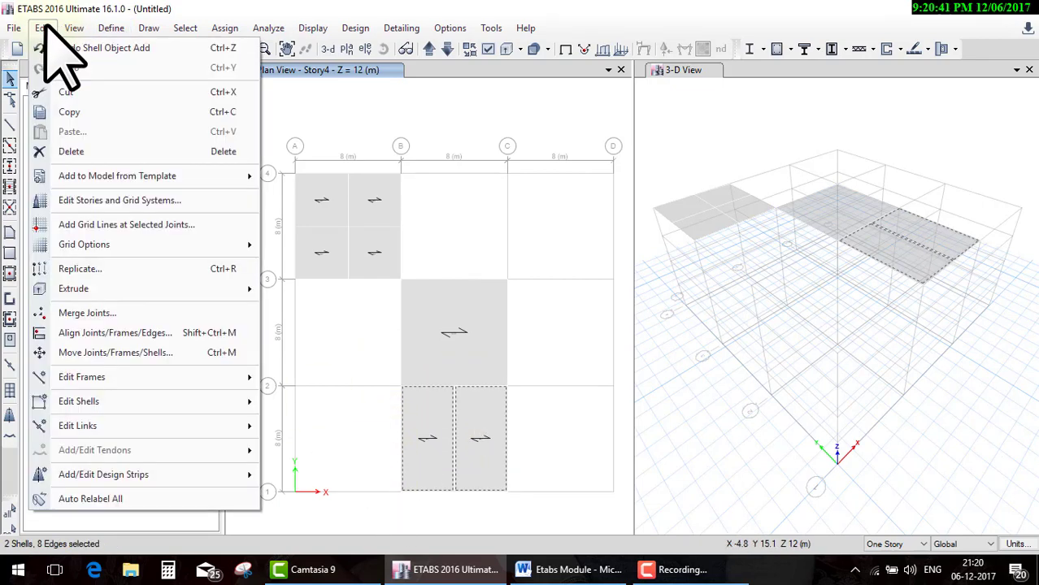
mouse_move(79, 401)
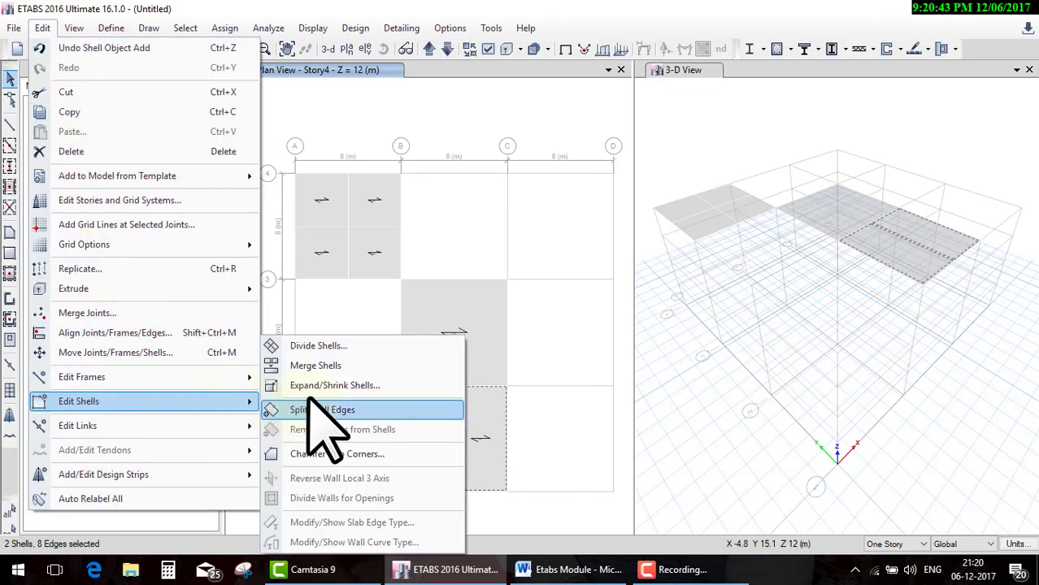
click(328, 367)
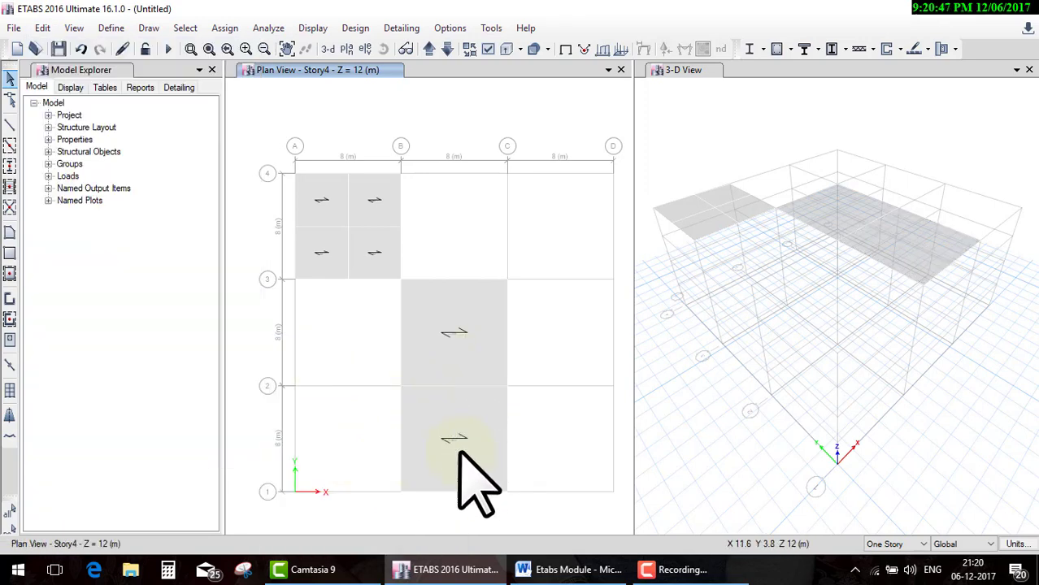
Merge the remaining two B–C slabs into a single slab spanning grids 1 to 3
click(475, 476)
click(457, 325)
click(45, 28)
mouse_move(78, 401)
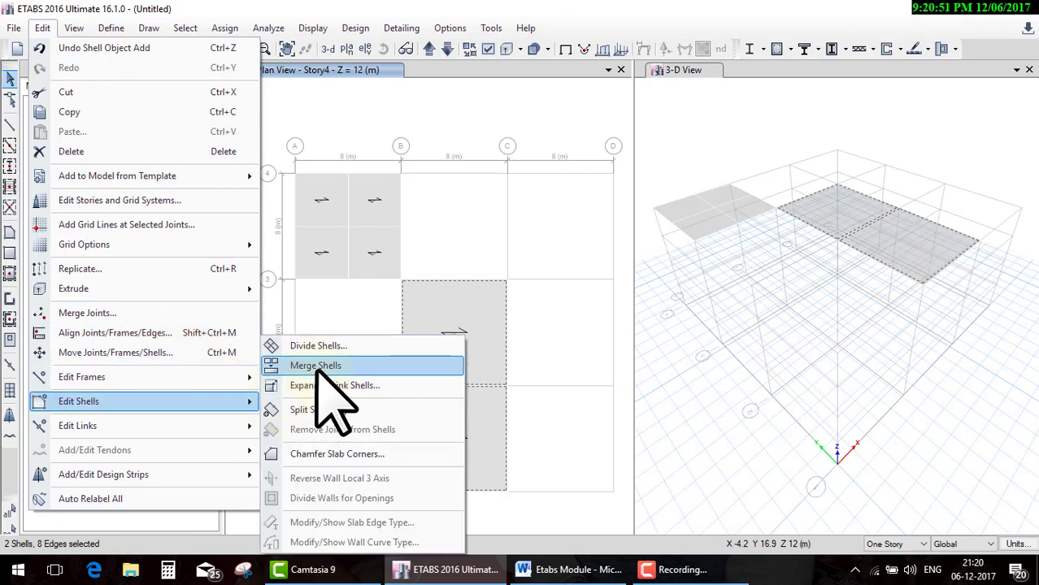
click(317, 366)
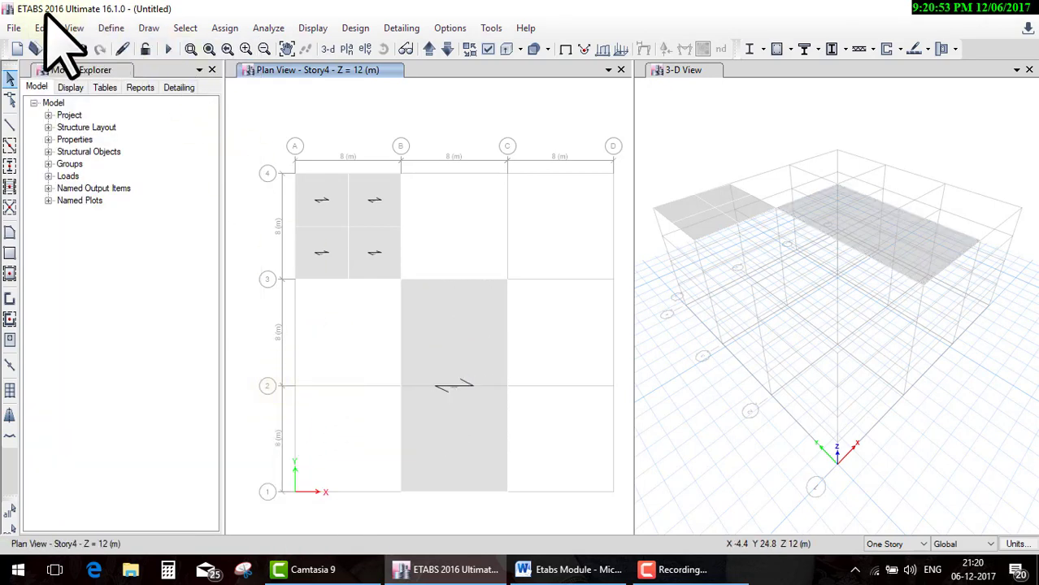
click(51, 29)
mouse_move(79, 401)
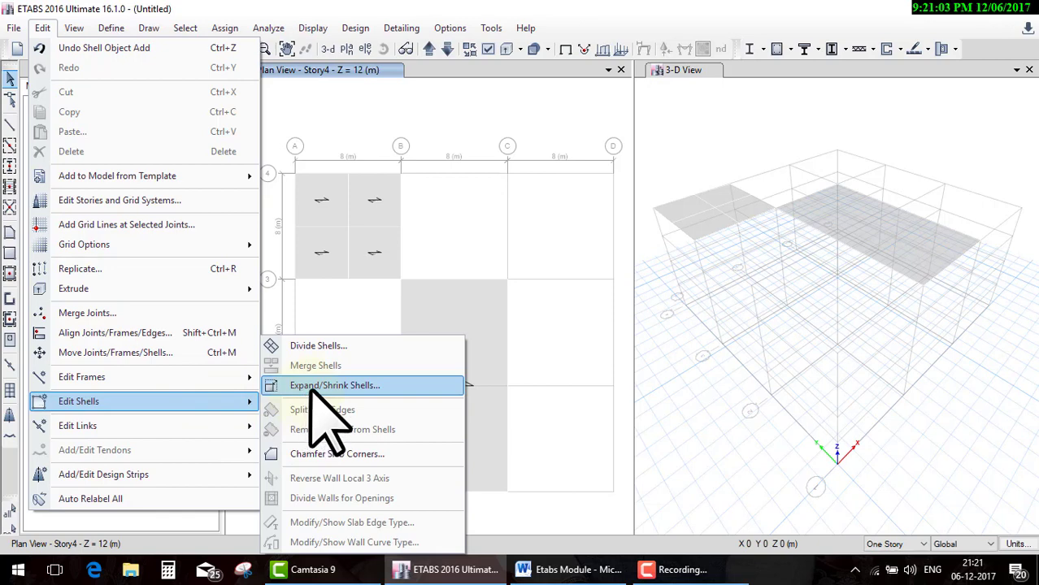
Shrink the merged B–C slab with a -100 mm Expand/Shrink Shells offset
click(312, 389)
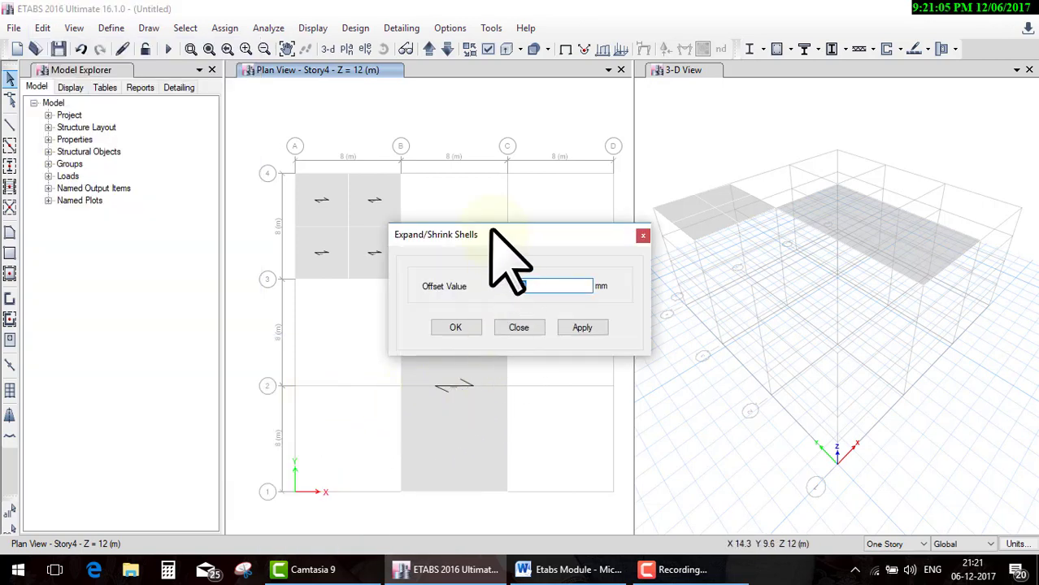
drag(490, 229, 631, 231)
click(486, 349)
text(10)
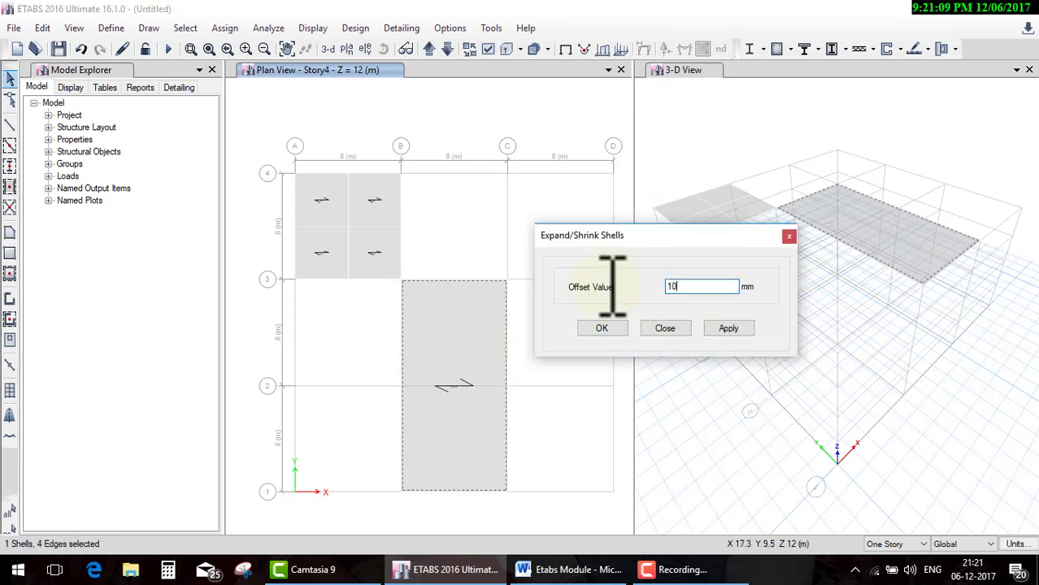
click(594, 331)
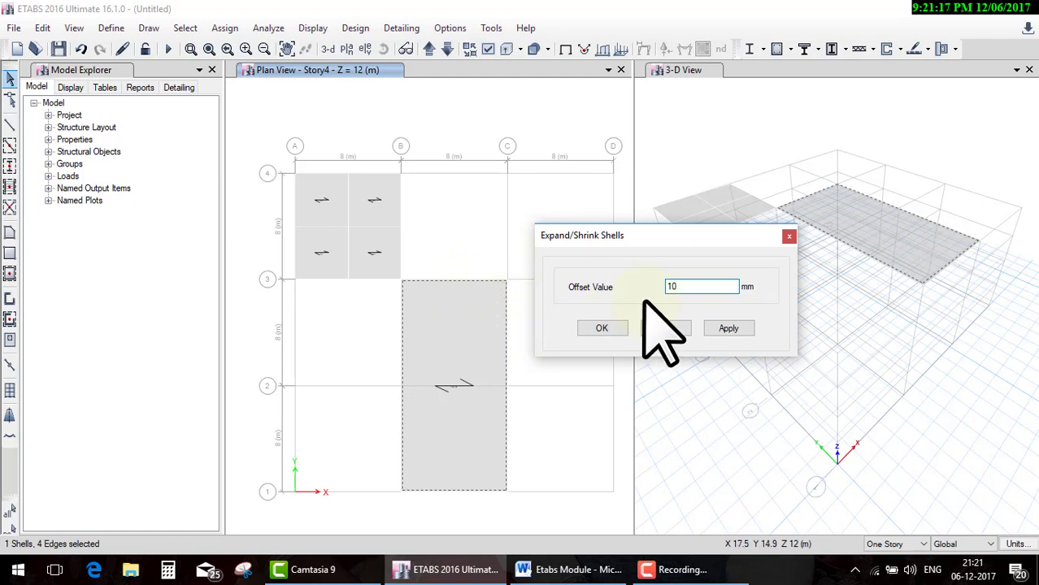
text(-100)
click(581, 332)
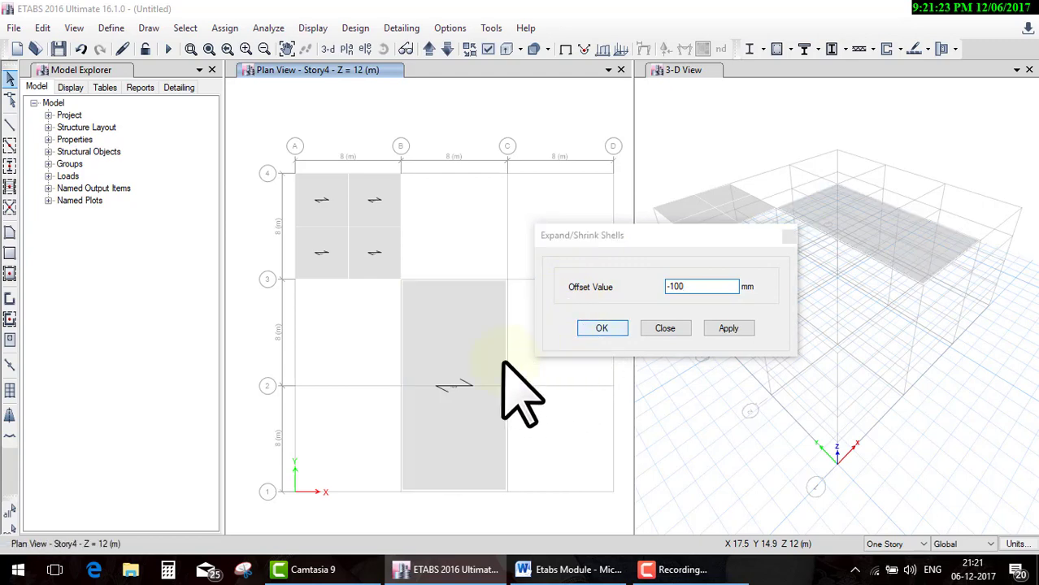
Zoom in to inspect the shrunk B–C slab, then select and deselect it
scroll(504, 423, up, 3)
scroll(563, 393, up, 3)
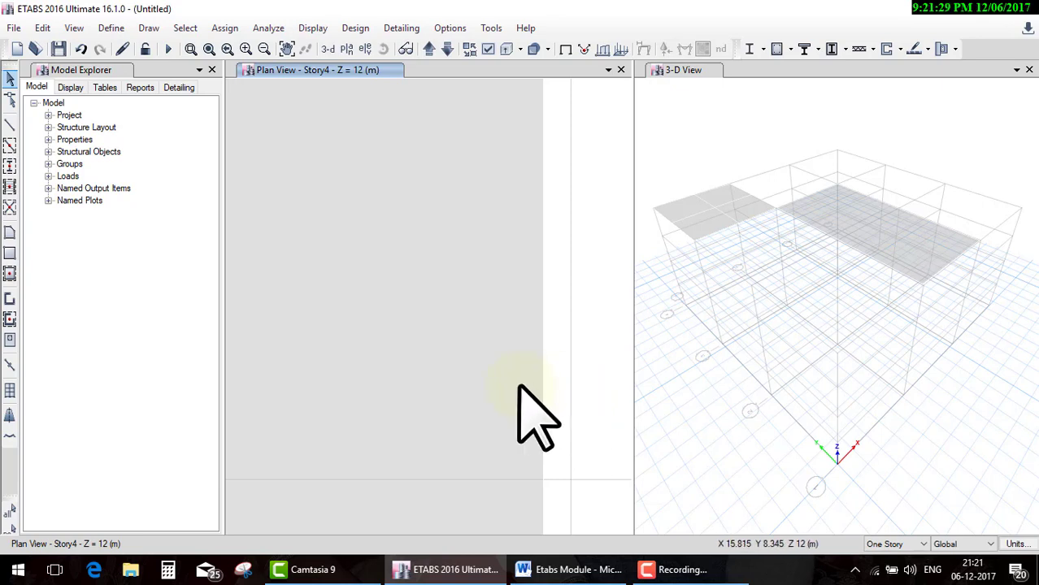
scroll(518, 390, down, 3)
scroll(498, 393, down, 2)
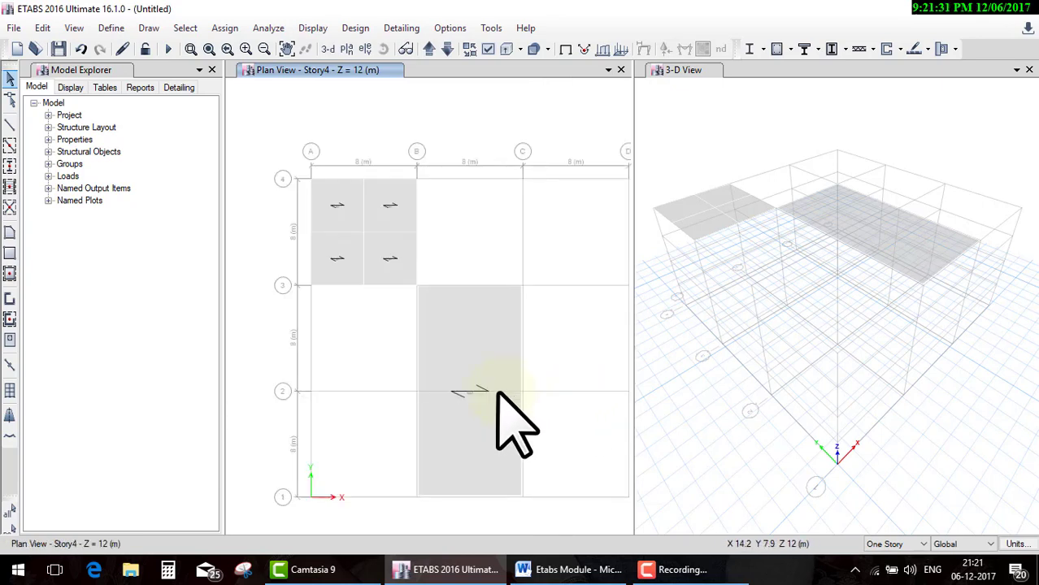
click(467, 310)
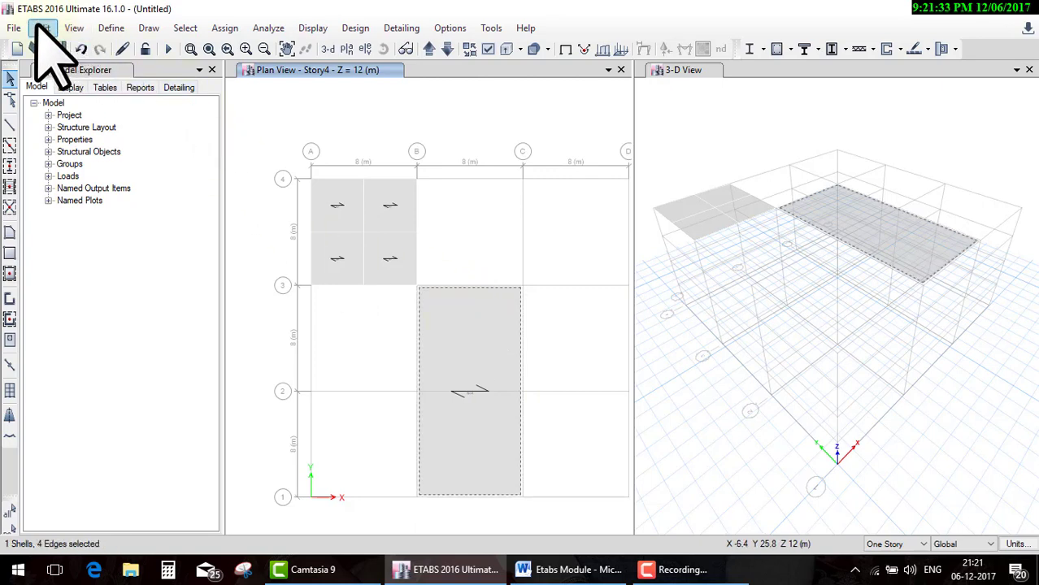
click(421, 317)
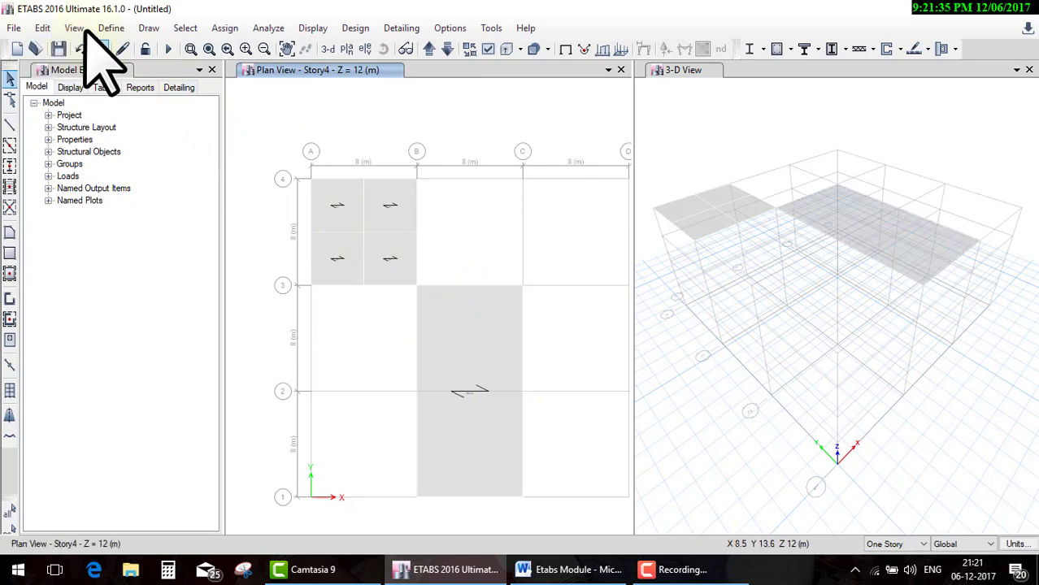
Split the B–C slab's four edges at their midpoints and window-select it to show the new joints
click(462, 371)
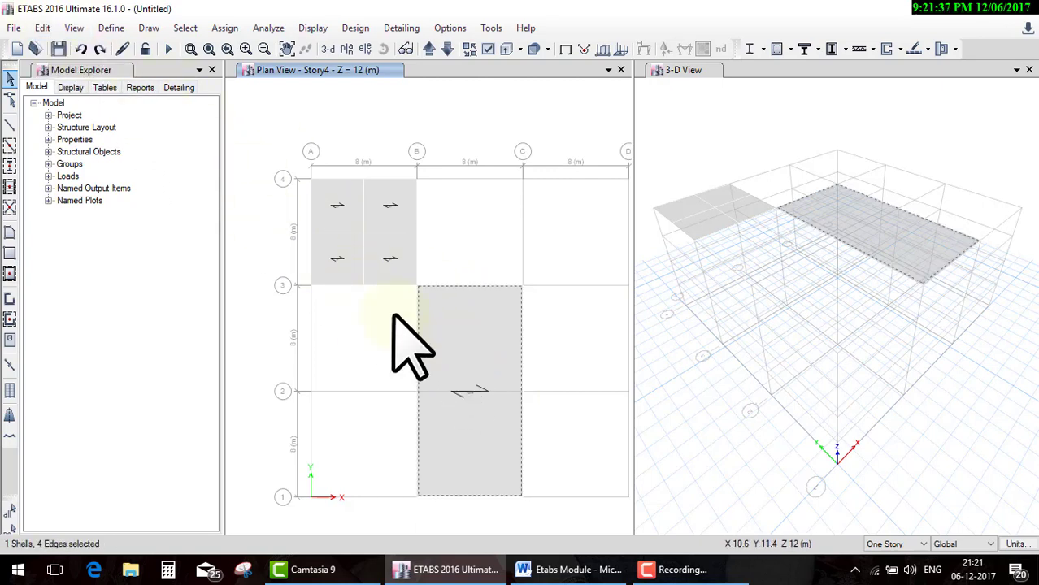
click(42, 28)
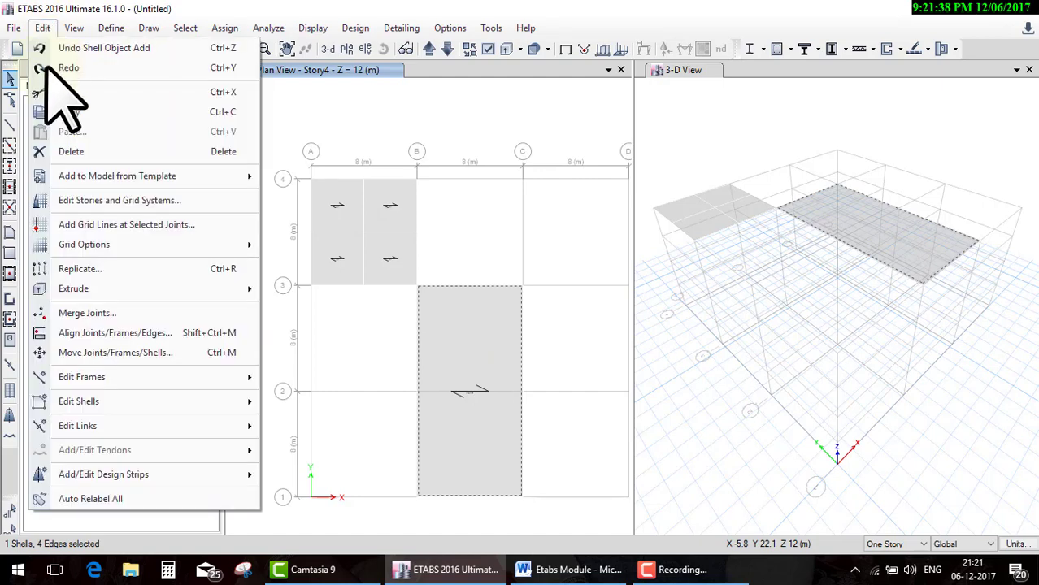
click(216, 400)
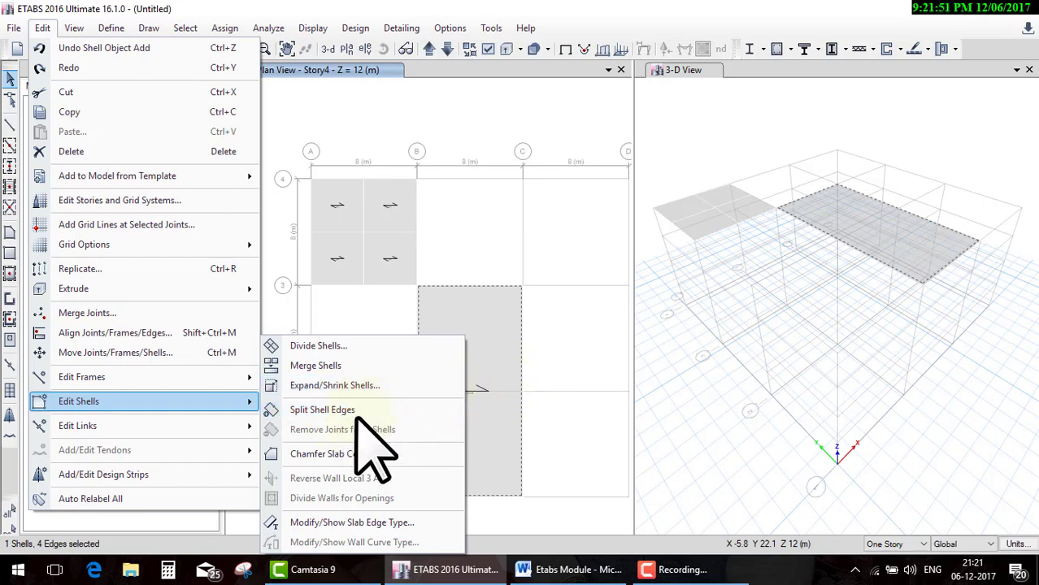
click(517, 378)
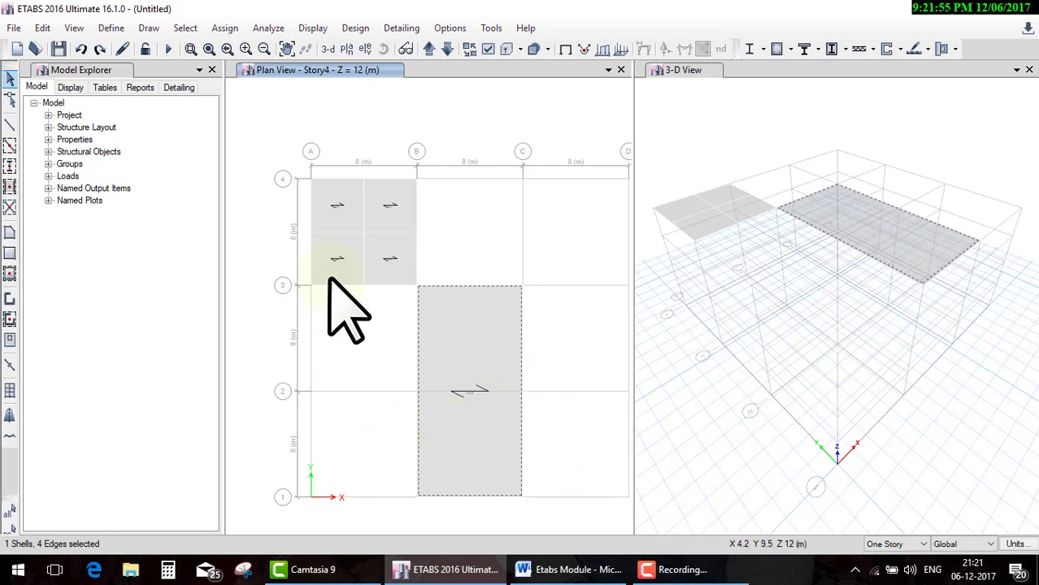
click(43, 27)
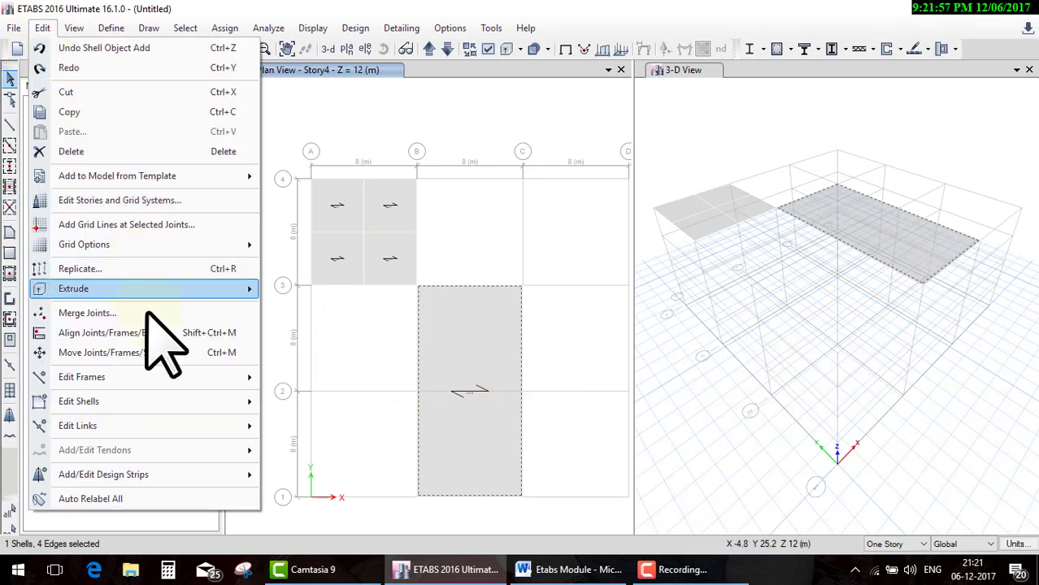
click(398, 411)
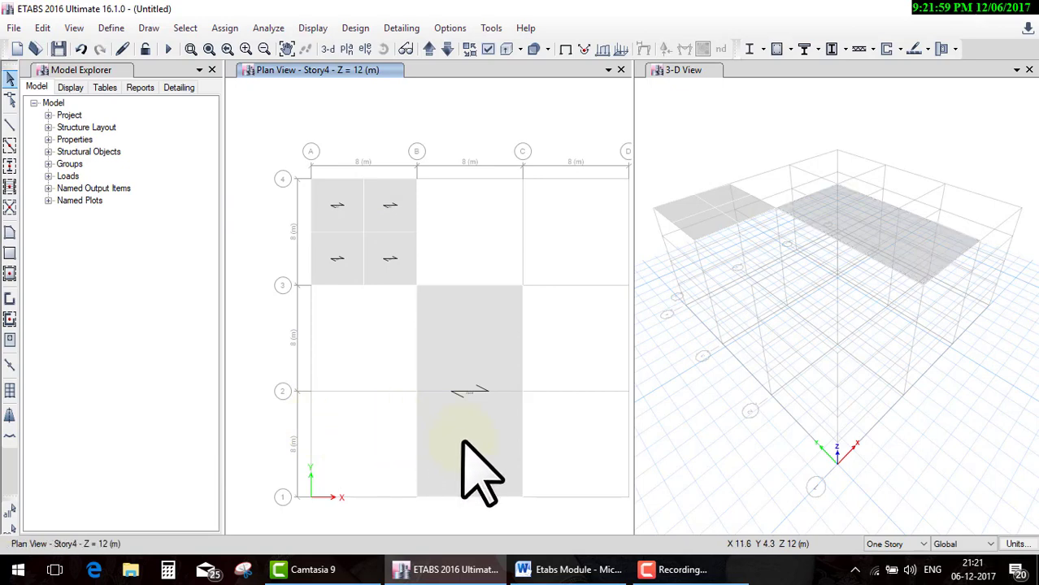
drag(390, 277, 541, 523)
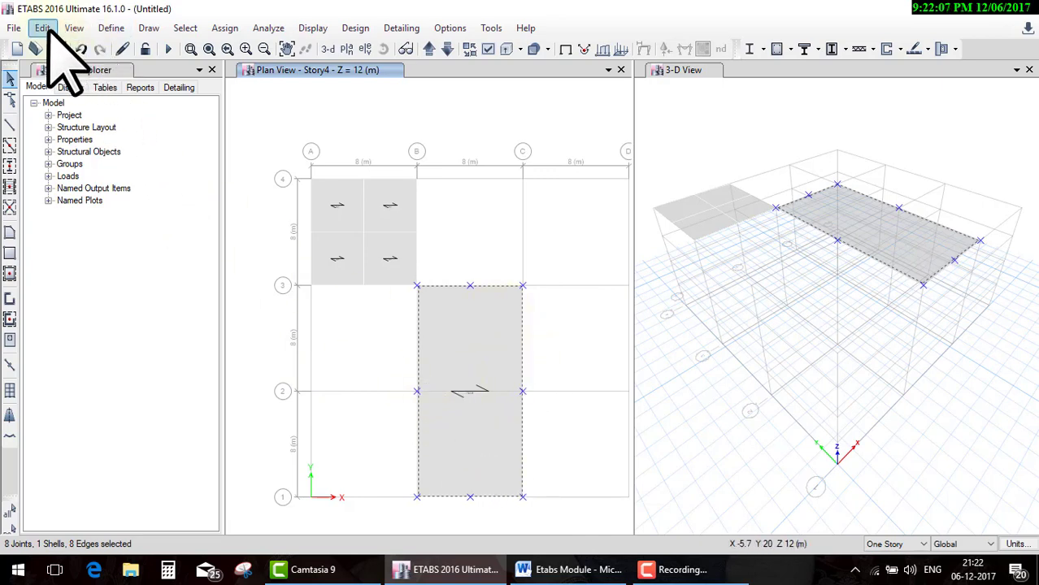
Split the B–C slab edges a second time and select the joints along grid line B
click(45, 29)
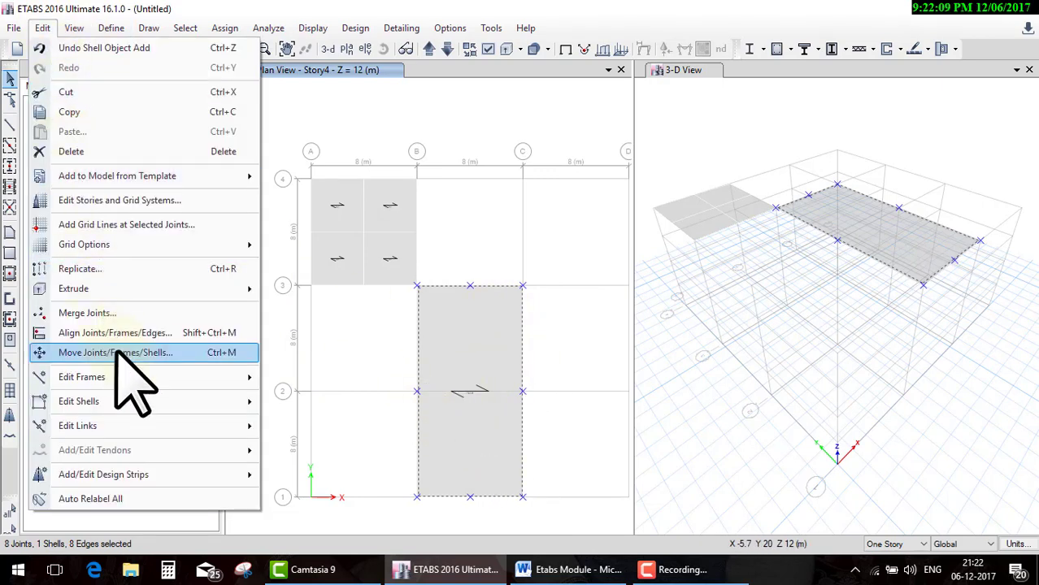
mouse_move(79, 402)
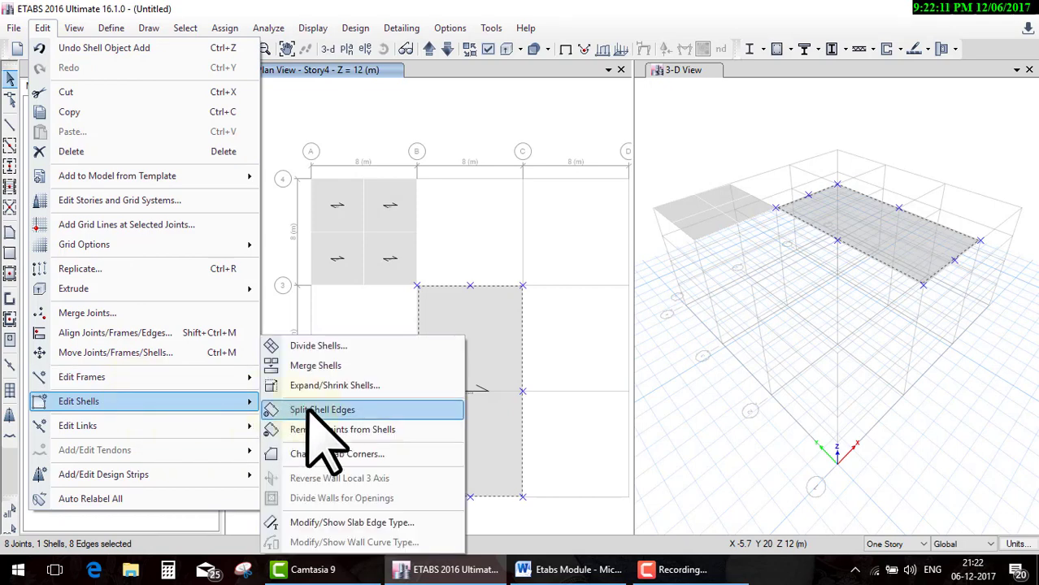
click(309, 412)
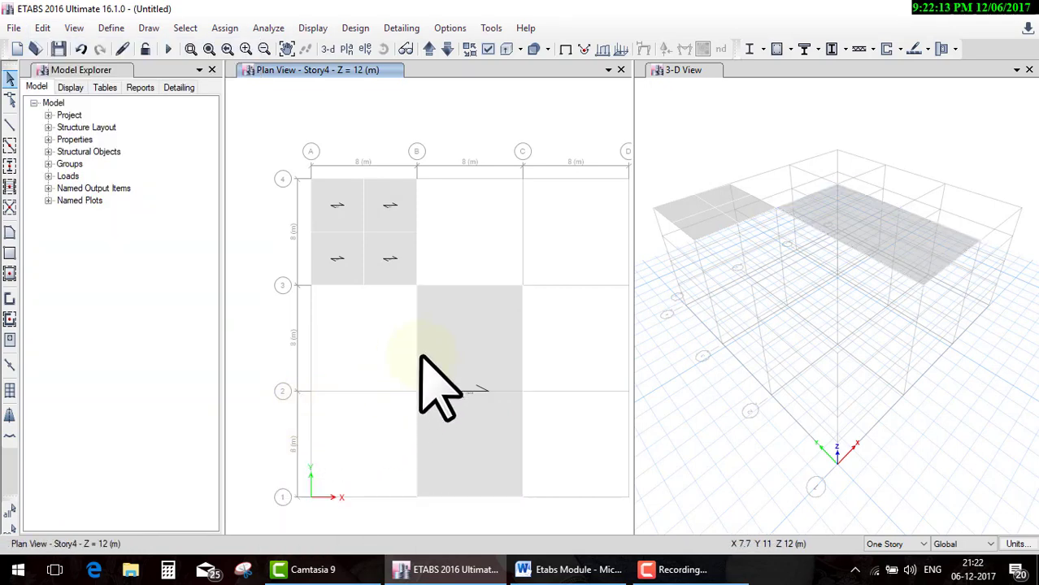
drag(413, 372, 441, 452)
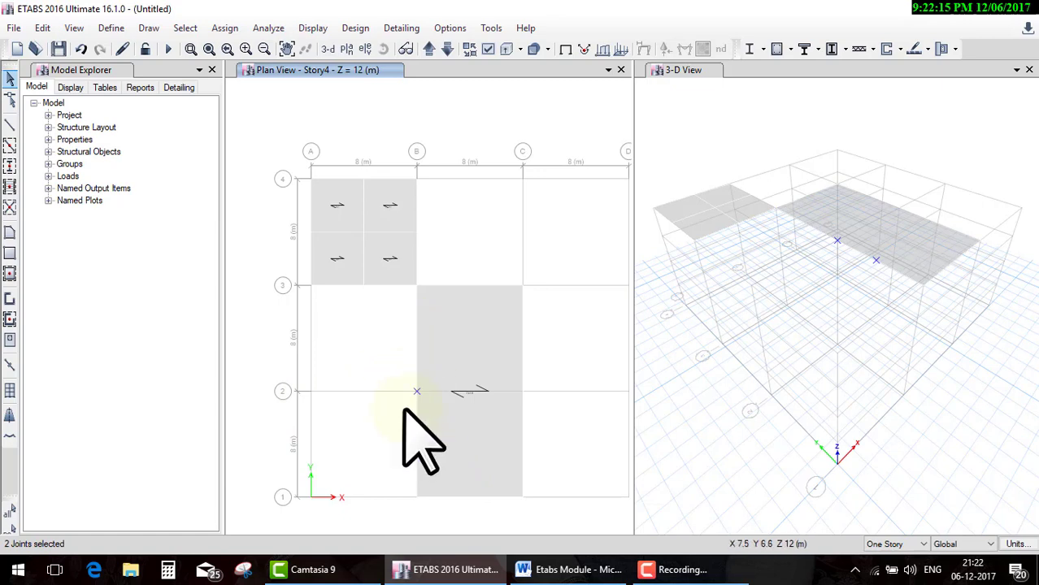
drag(372, 359, 427, 569)
drag(383, 280, 548, 537)
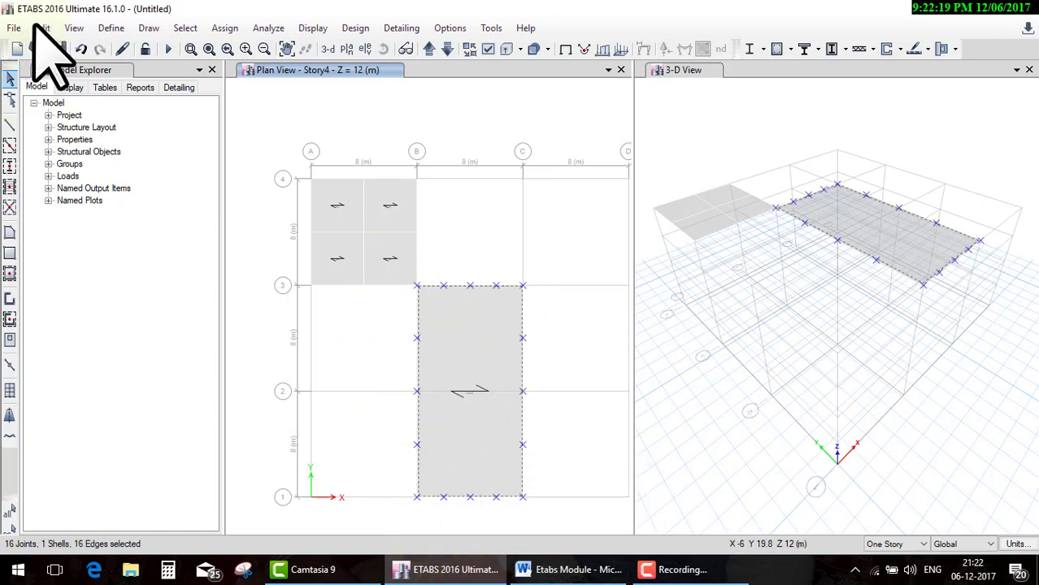
Split the slab edges once more to reach 32 edges, then select the subdivided slab
click(43, 27)
mouse_move(79, 402)
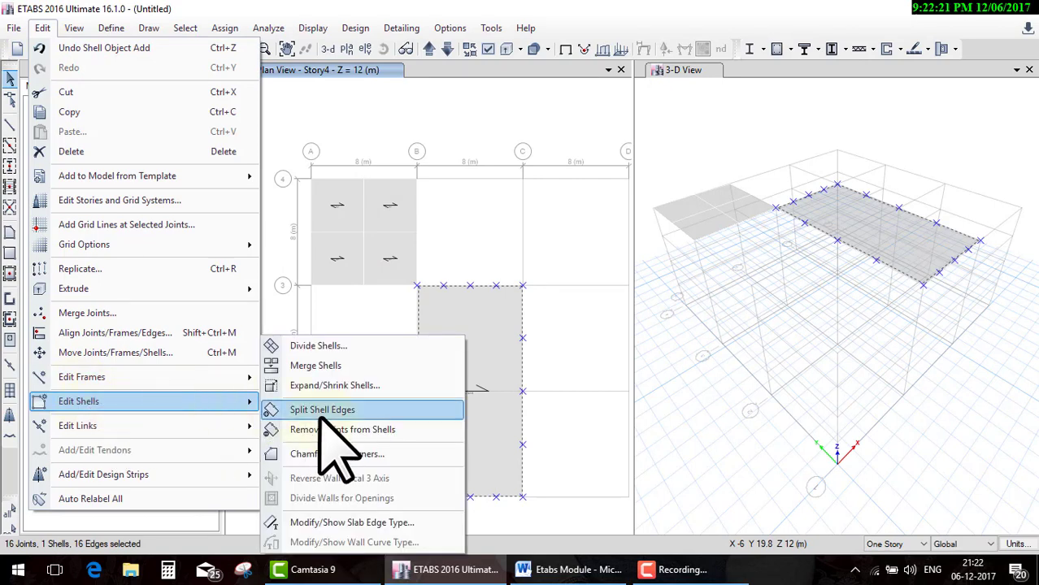
click(326, 412)
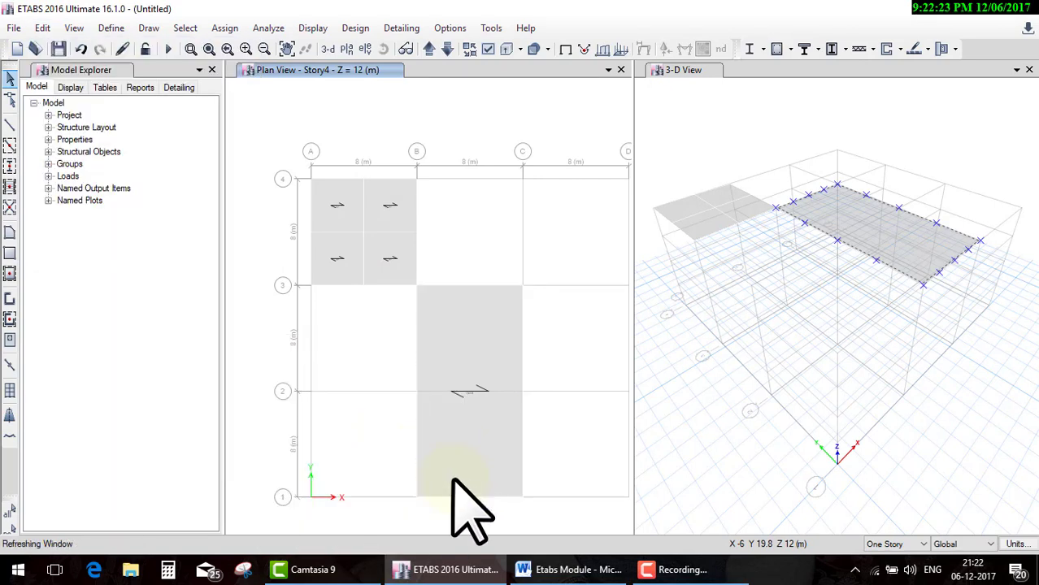
click(437, 290)
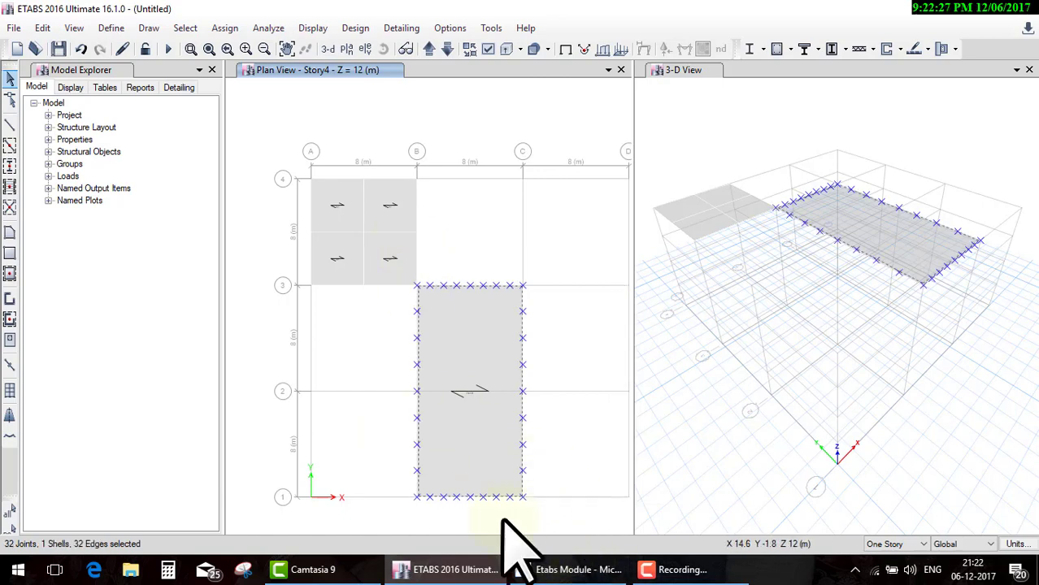
click(52, 25)
mouse_move(79, 402)
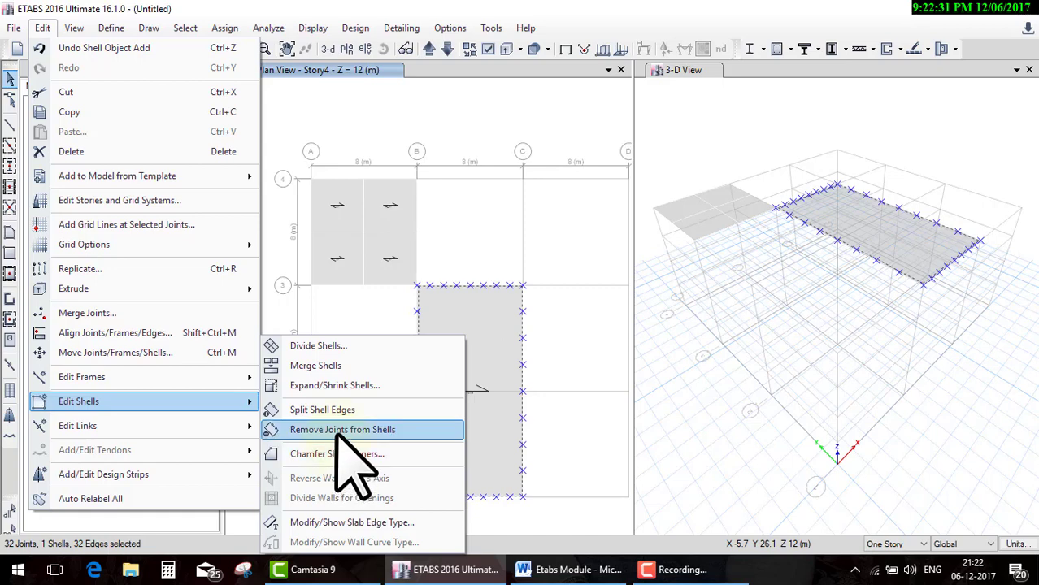
Remove the extra intermediate joints so the B–C slab has only eight edges
click(341, 431)
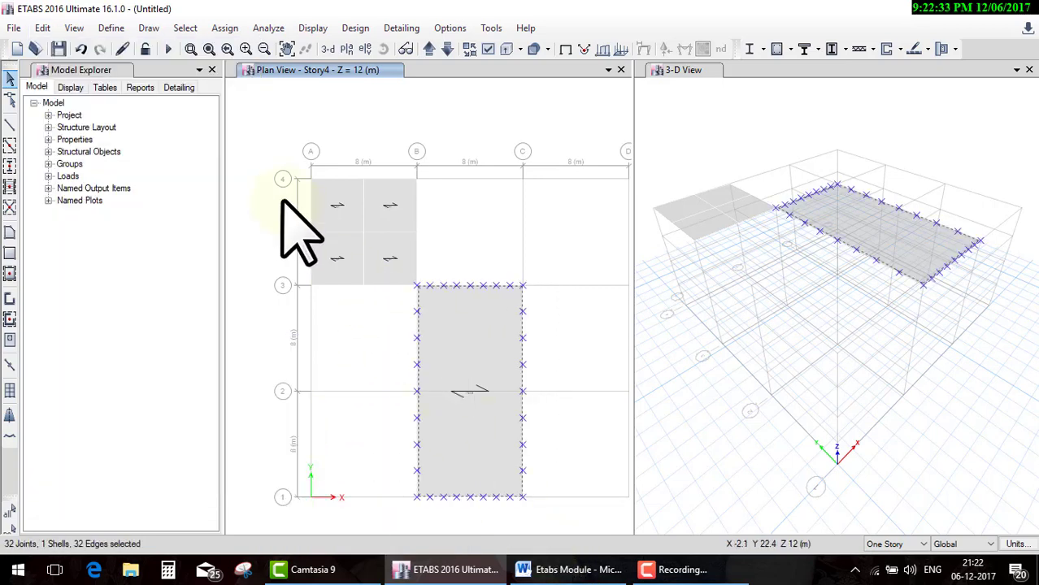
click(43, 27)
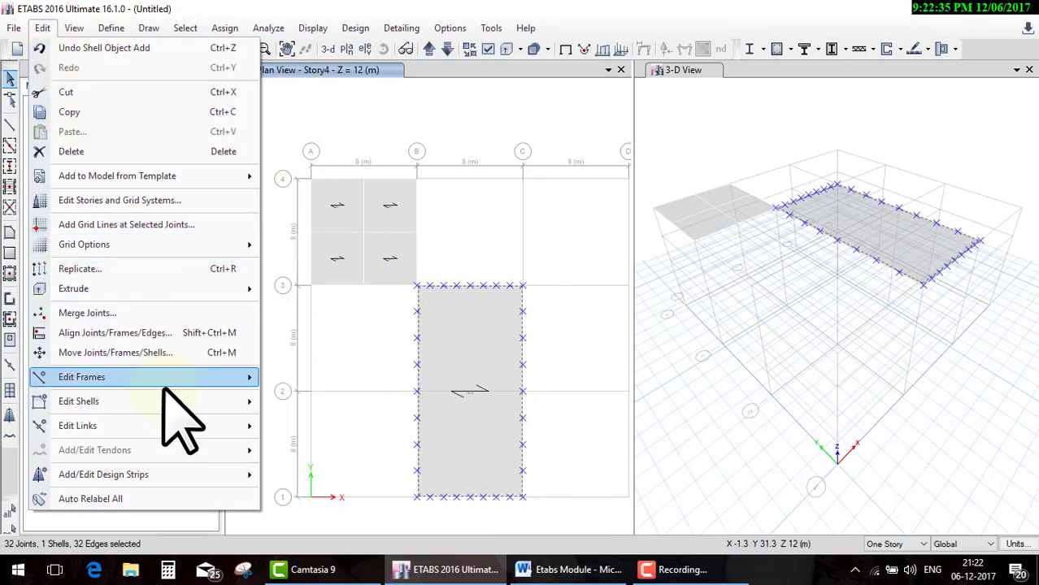
click(332, 431)
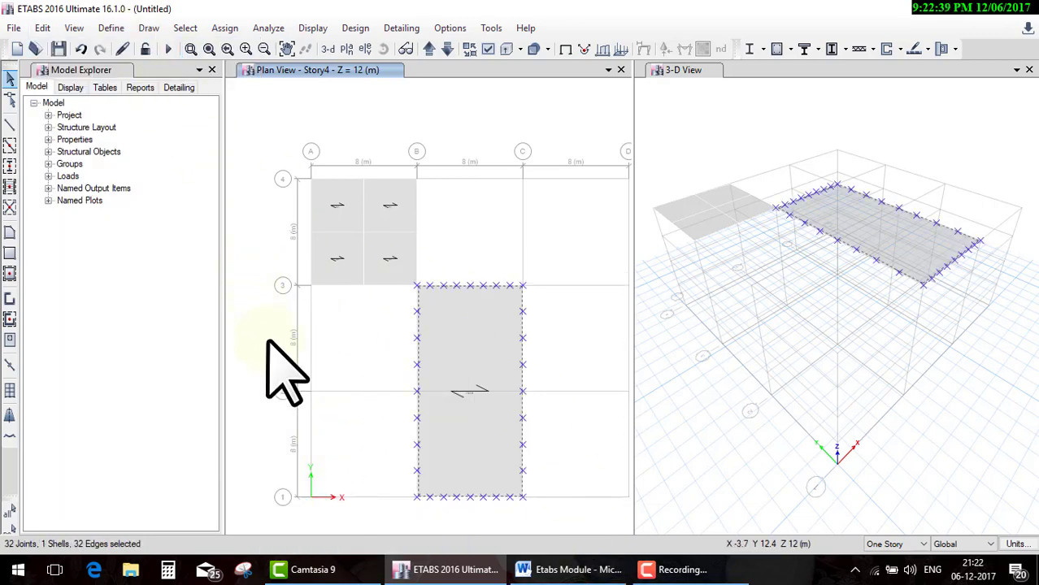
Reselect the B–C slab together with the three joints along grid 1
click(374, 335)
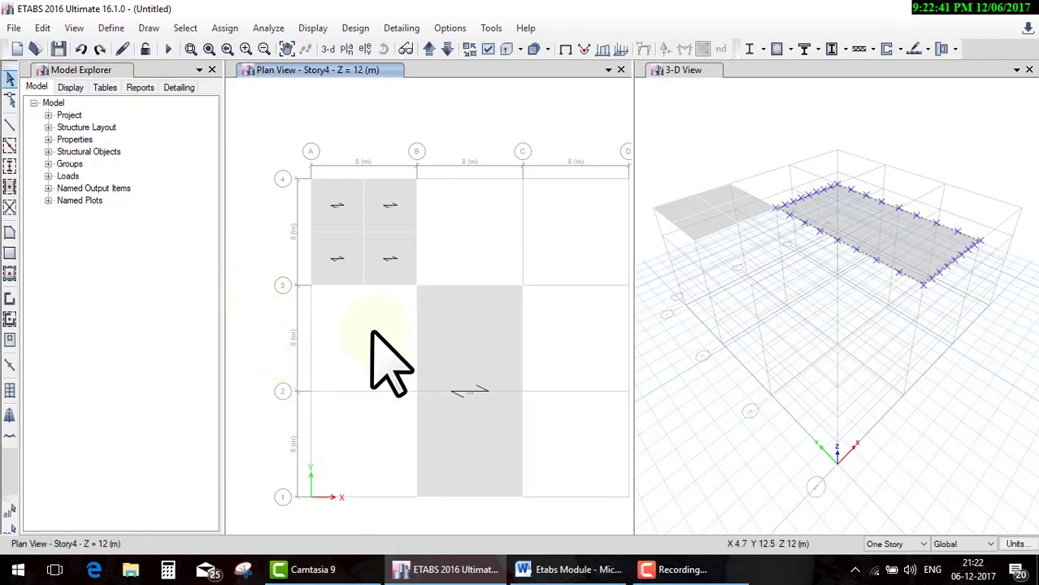
click(465, 341)
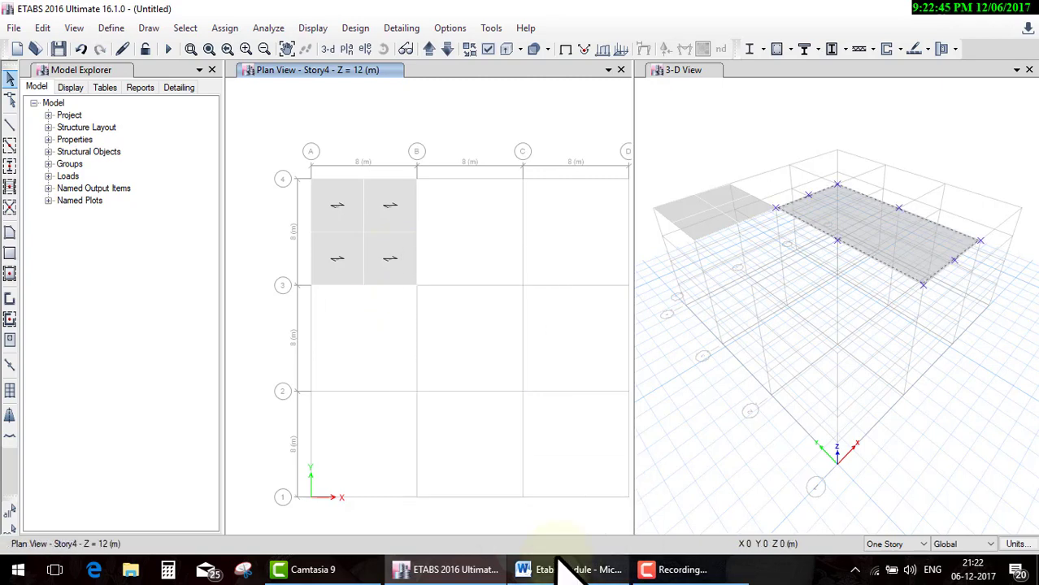
click(441, 382)
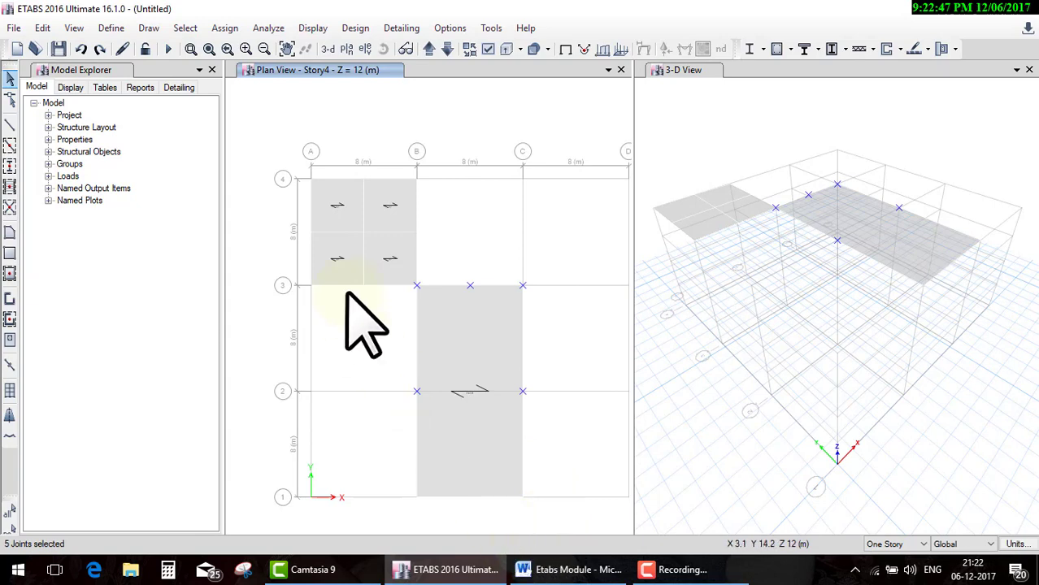
drag(359, 323, 537, 560)
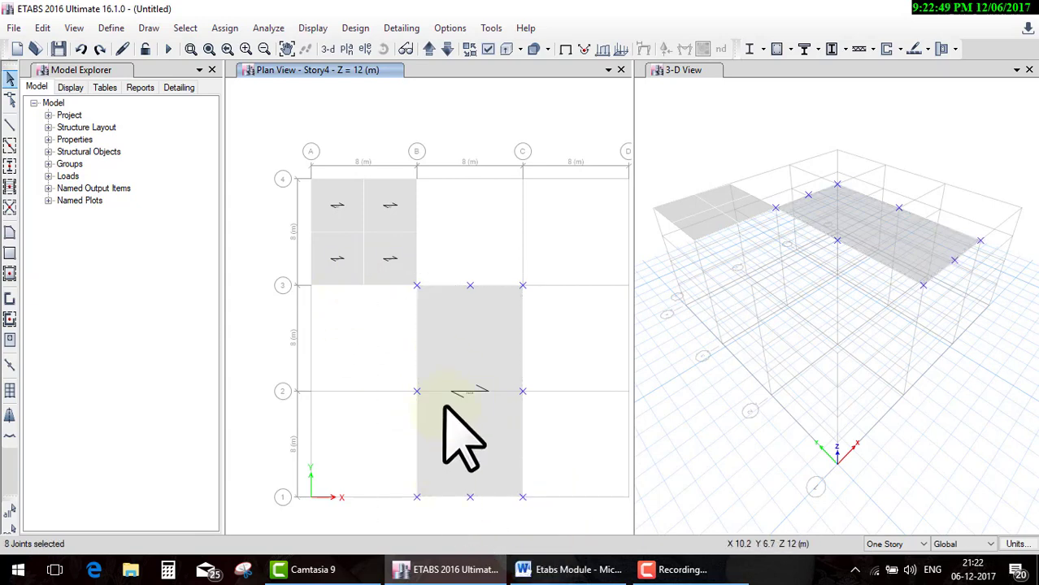
click(444, 406)
click(42, 27)
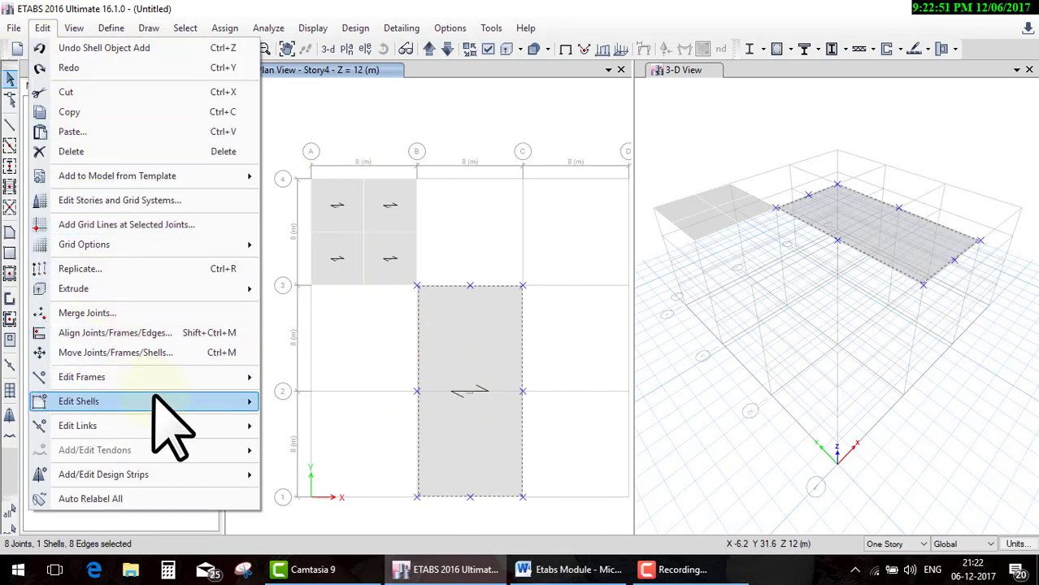
mouse_move(78, 402)
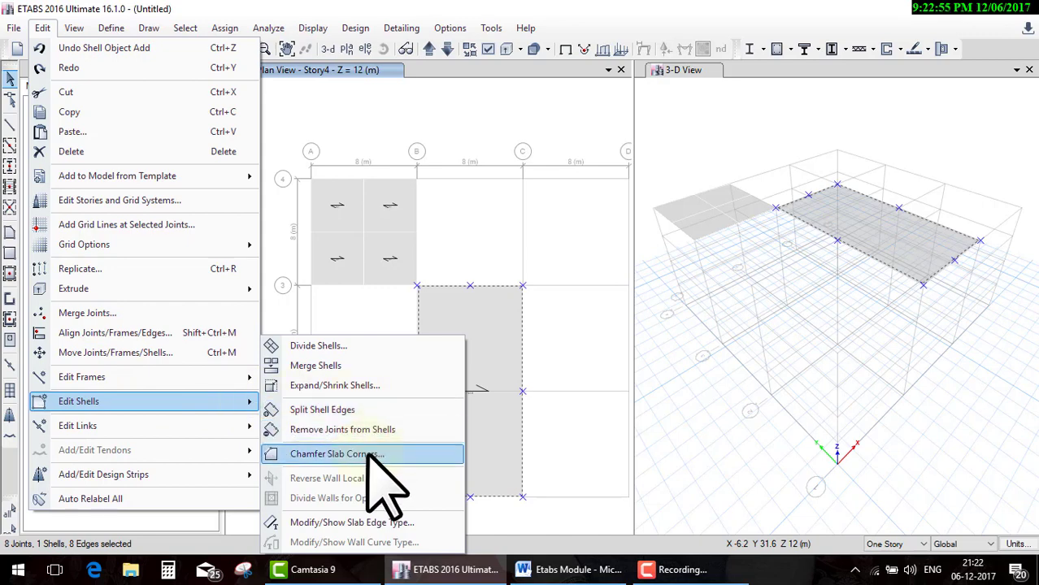
Select the B–C slab and its C-3 corner joint, then apply a 100 mm beveled chamfer
click(372, 455)
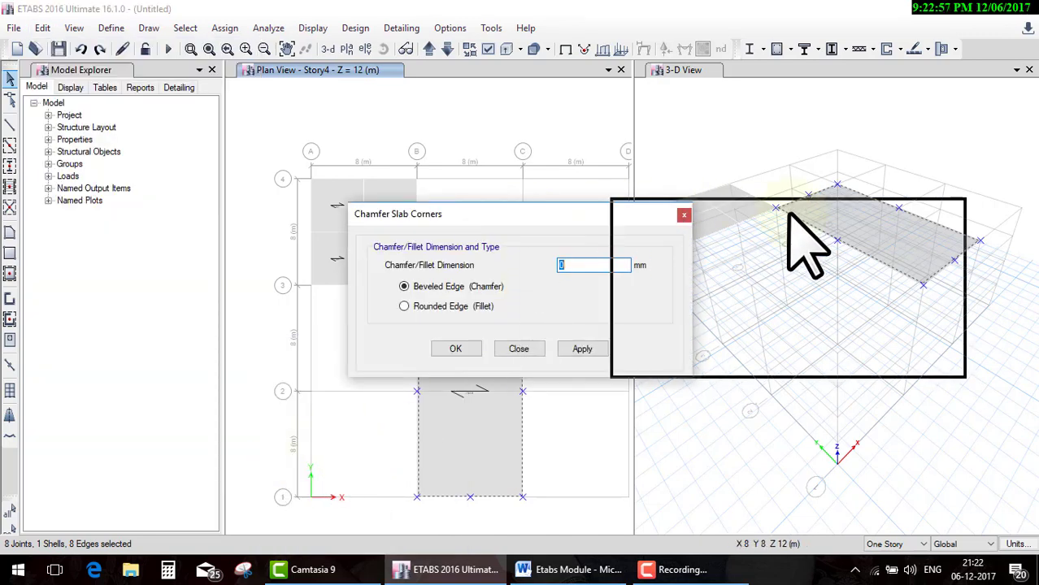
drag(787, 213, 787, 213)
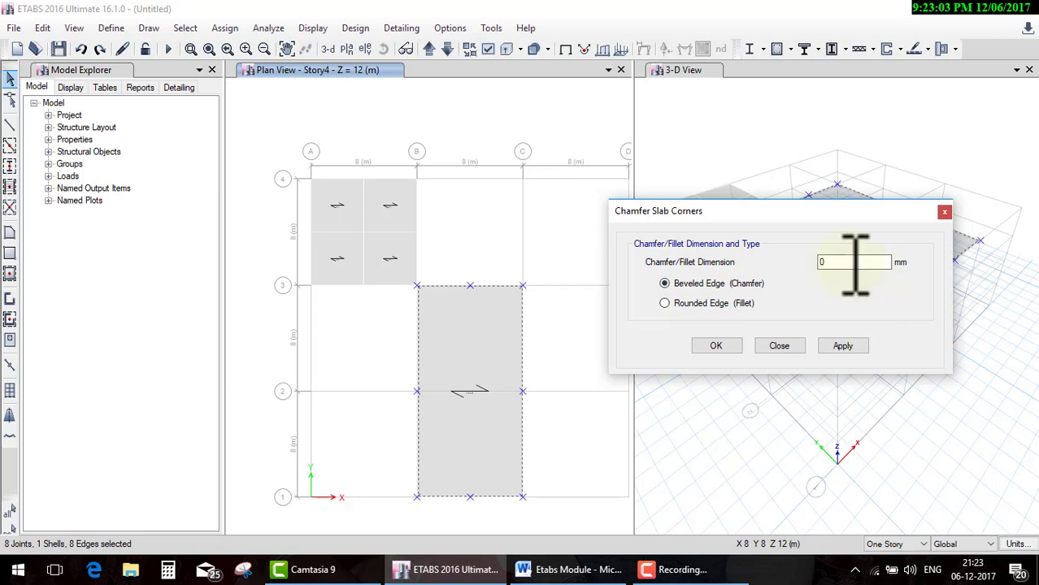
click(458, 328)
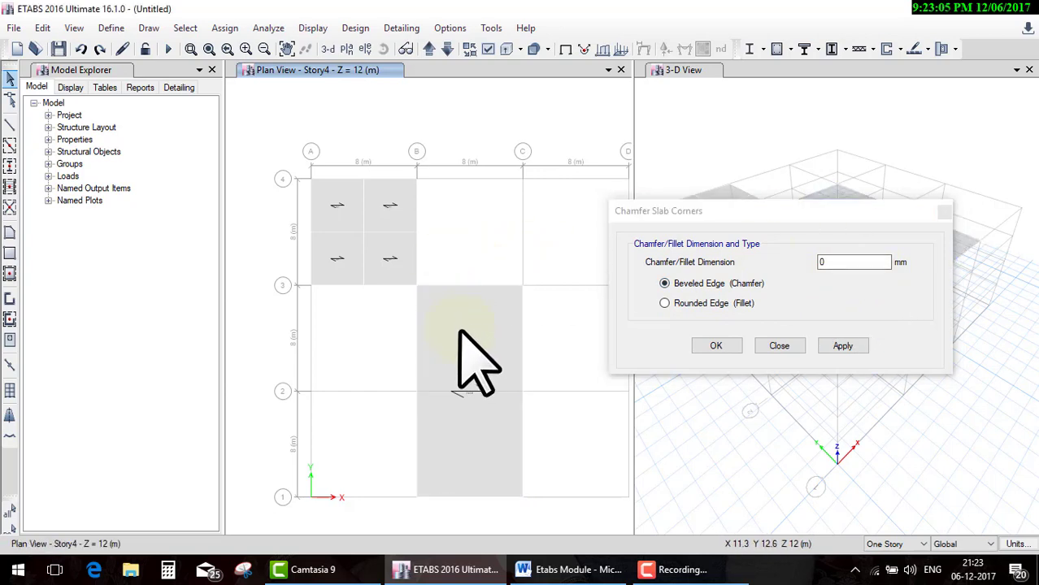
click(458, 342)
drag(514, 262, 559, 321)
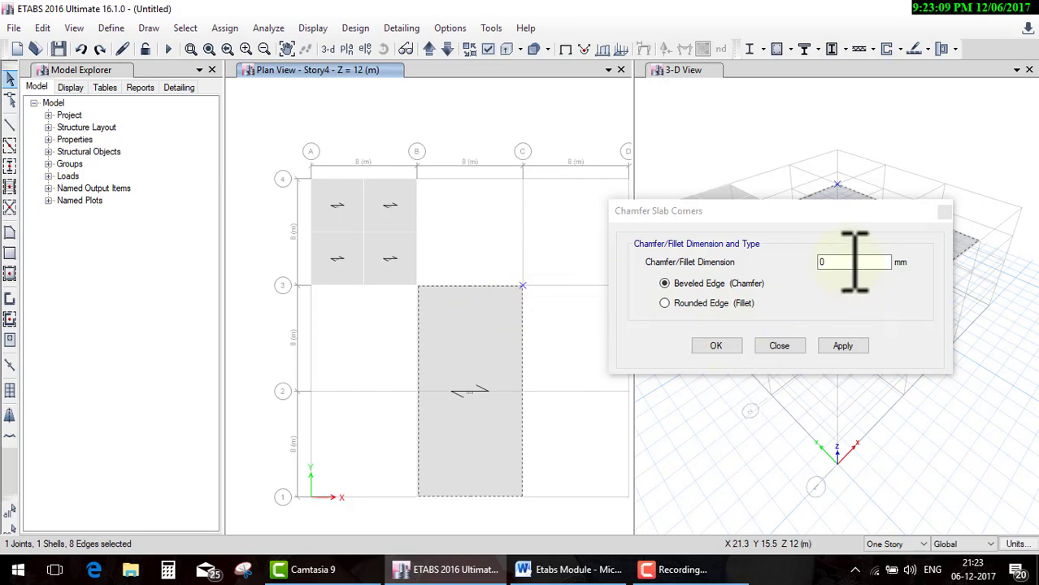
double_click(824, 262)
text(100)
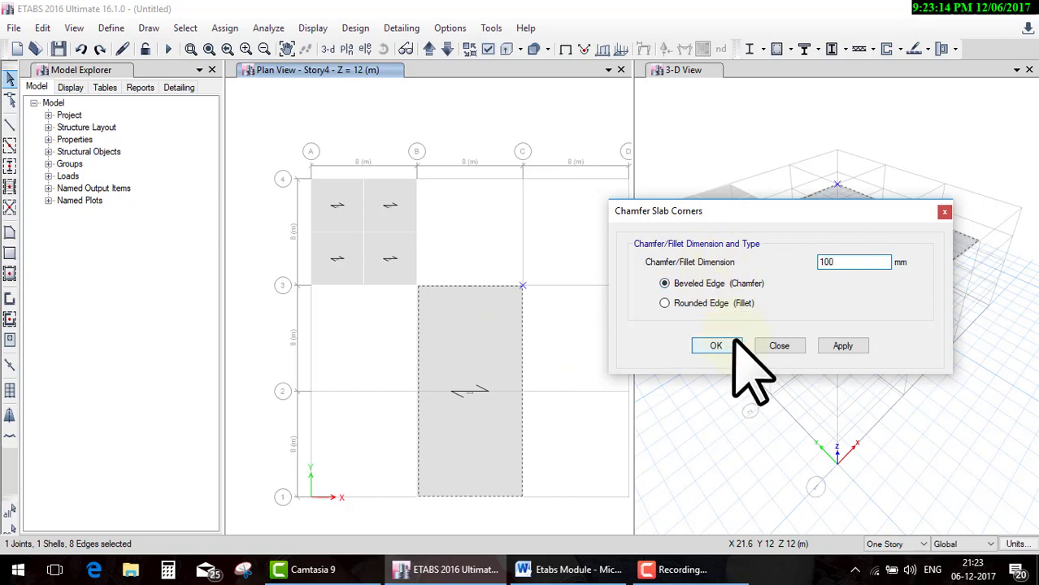
click(730, 342)
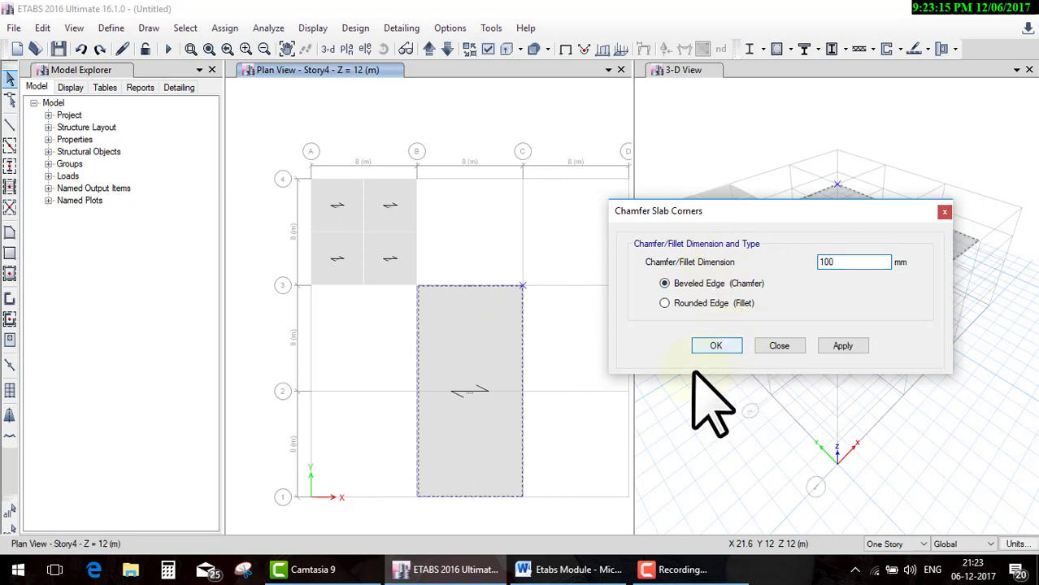
Zoom in to inspect the chamfered corner, recentre the grid, and reselect the B–C slab
scroll(539, 314, up, 5)
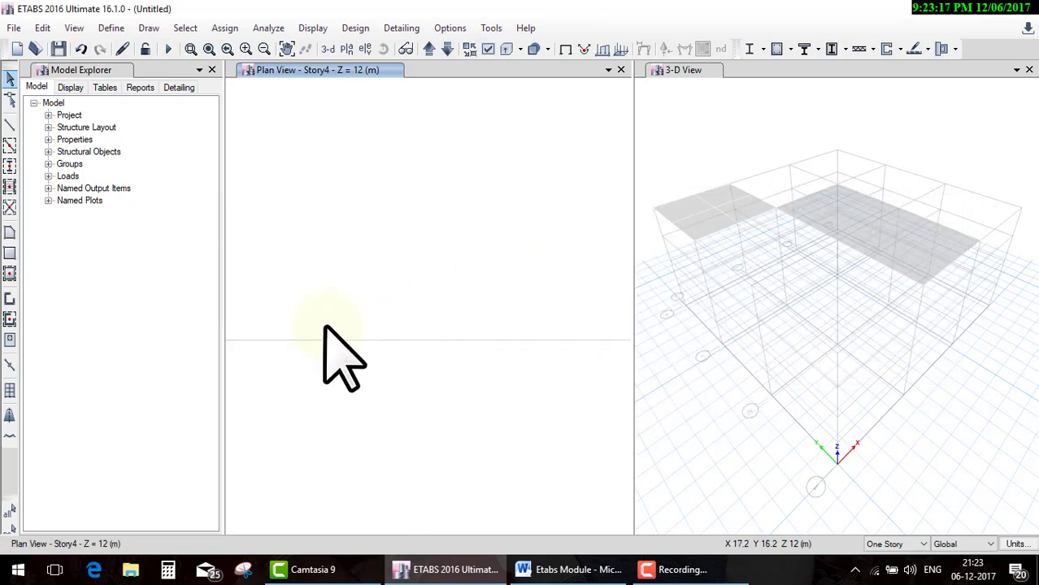
middle_drag(341, 360, 626, 362)
scroll(462, 358, up, 5)
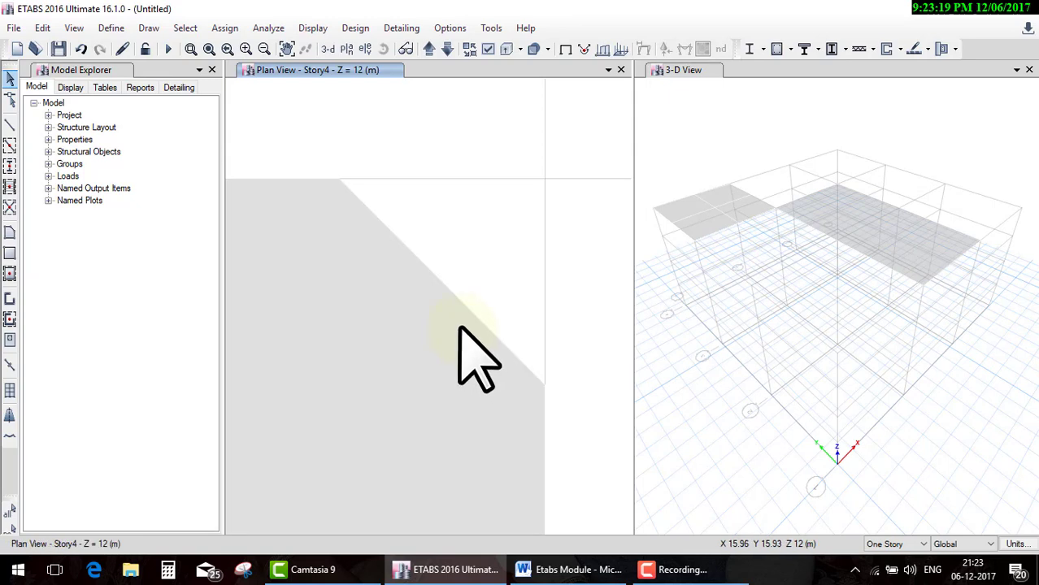
scroll(461, 371, up, 3)
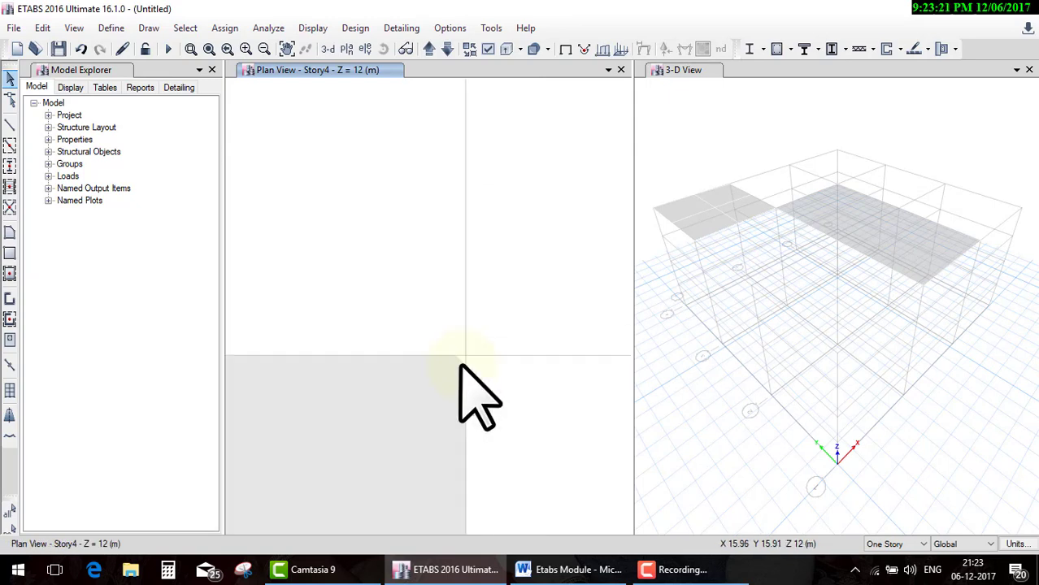
middle_drag(448, 412, 514, 427)
double_click(514, 425)
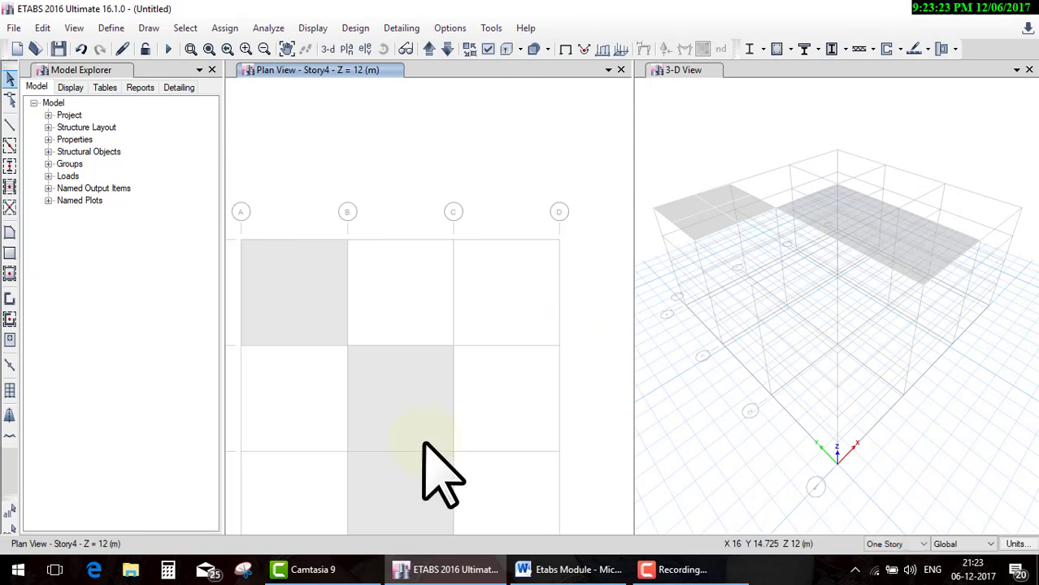
middle_drag(424, 441, 476, 425)
click(400, 308)
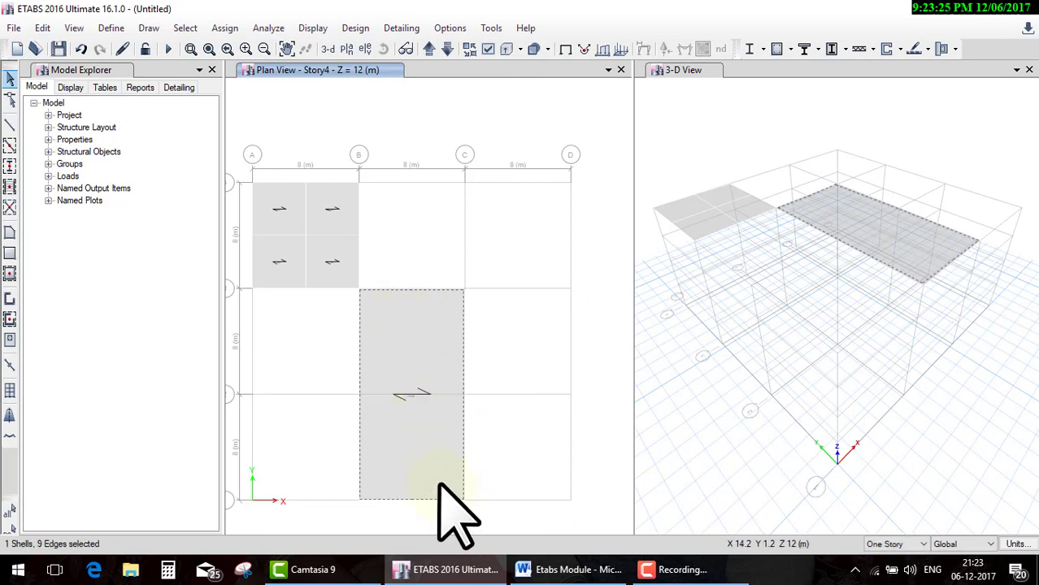
Round the B–C slab's C-1 corner joint with a 500 mm Rounded Edge fillet
click(463, 499)
click(42, 27)
mouse_move(79, 401)
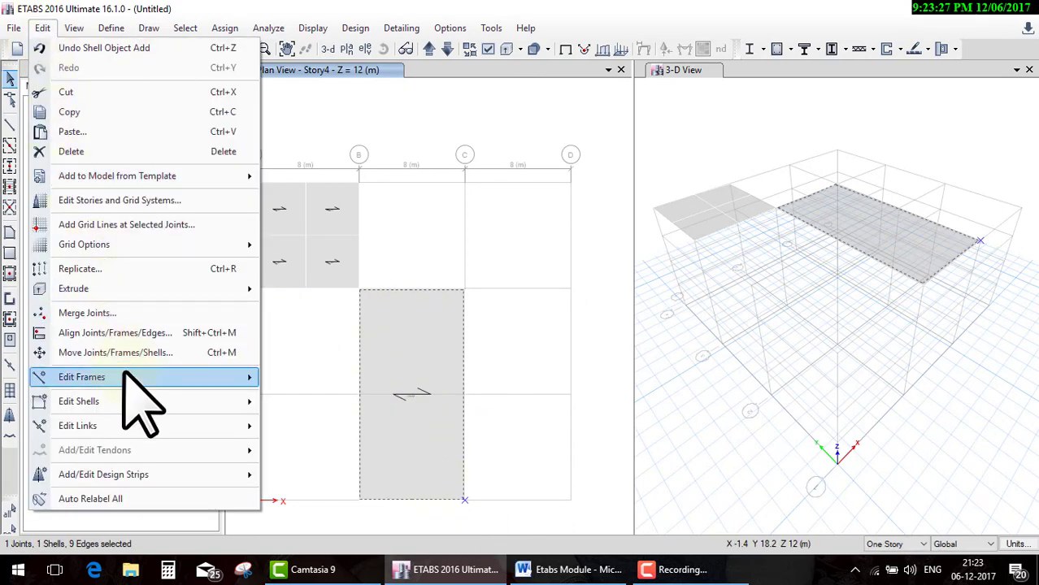
click(335, 454)
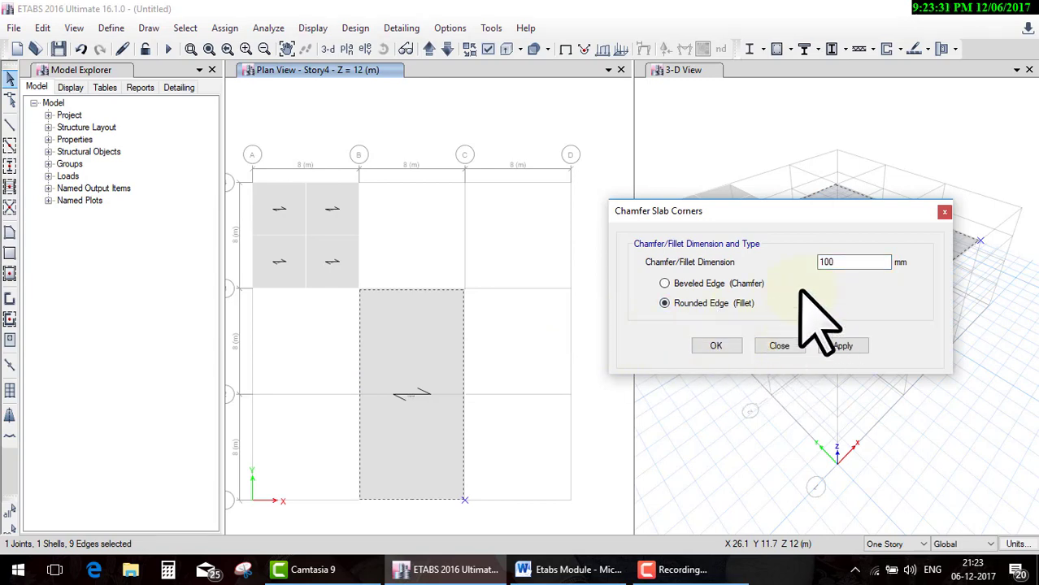
text(0)
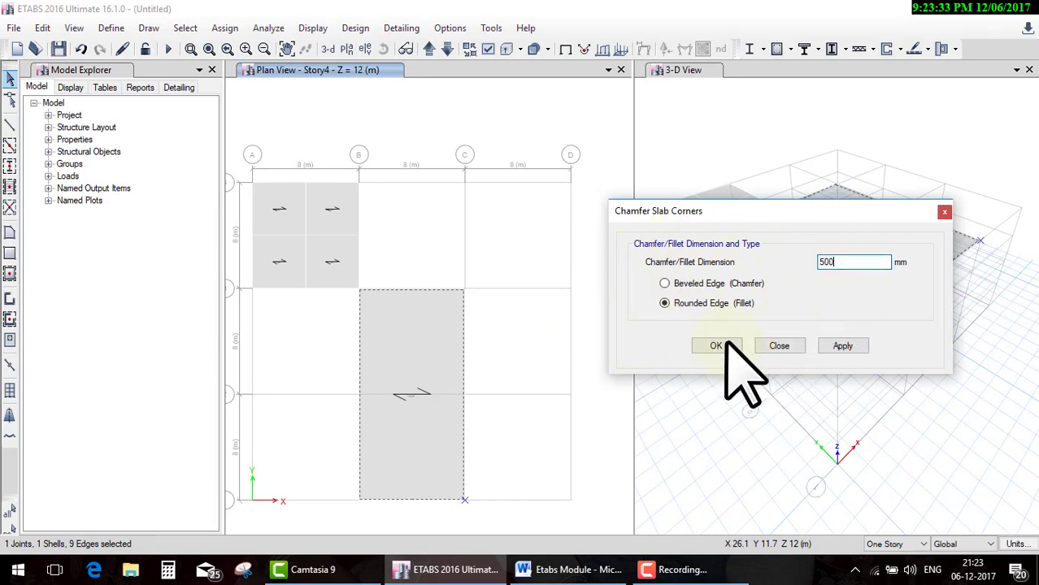
click(719, 347)
Zoom around the filleted corner and reselect the B–C slab
scroll(472, 488, up, 2)
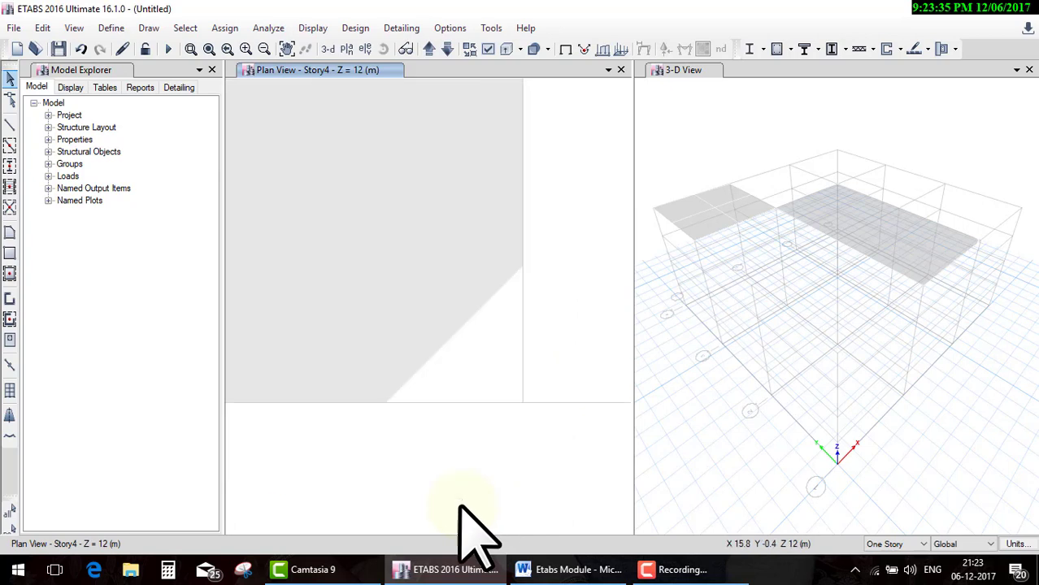
scroll(460, 439, up, 2)
scroll(457, 407, up, 2)
scroll(462, 423, down, 1)
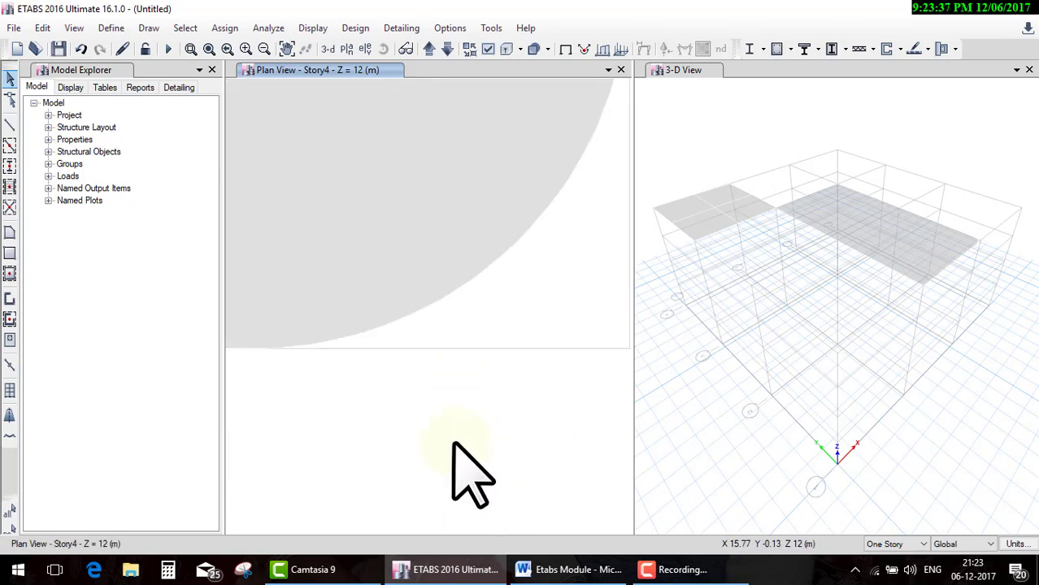
scroll(464, 488, up, 1)
scroll(462, 463, down, 1)
scroll(443, 439, down, 1)
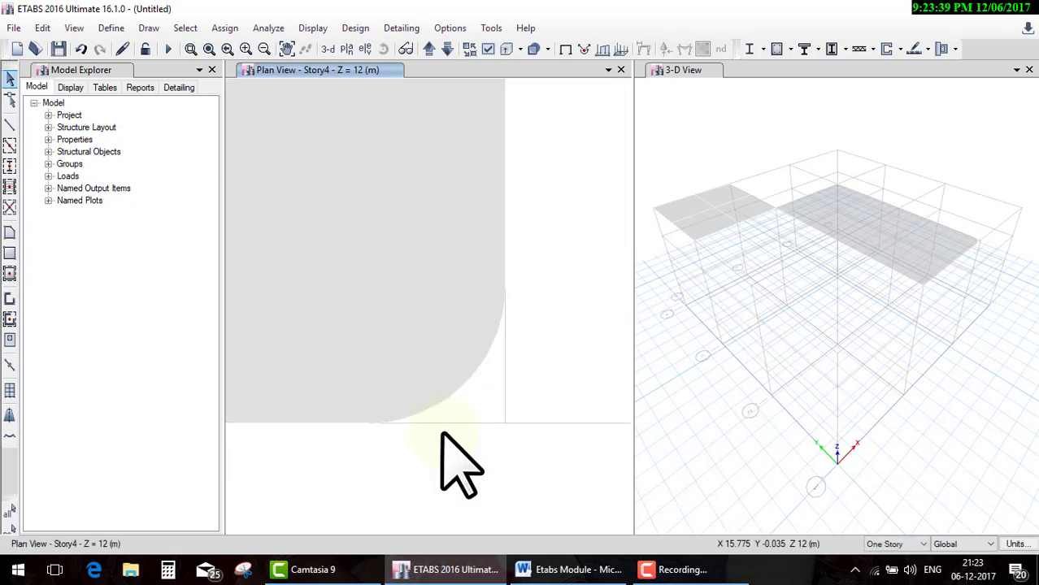
scroll(455, 447, down, 3)
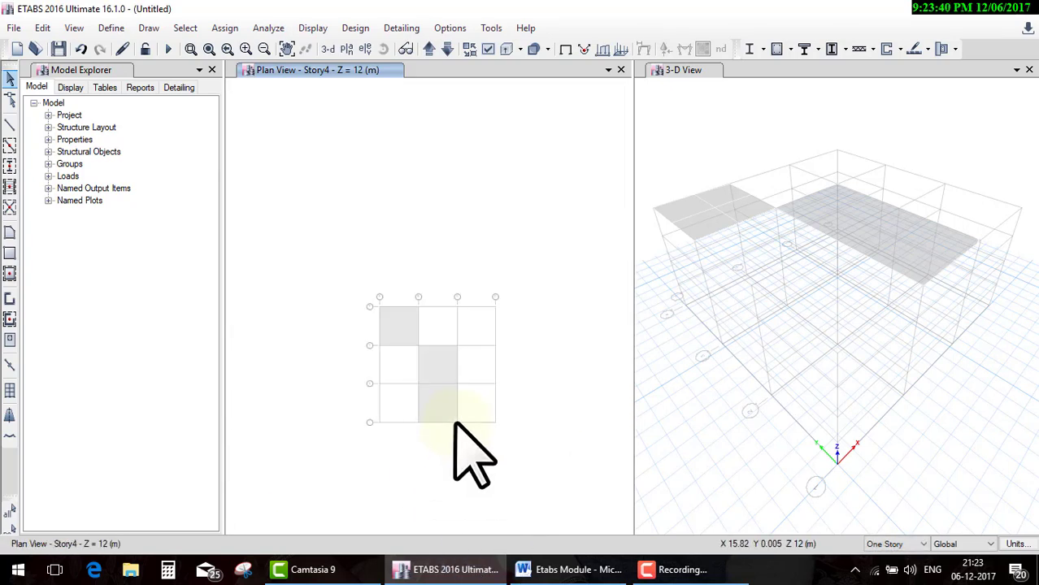
click(443, 371)
scroll(422, 386, up, 2)
scroll(452, 336, down, 2)
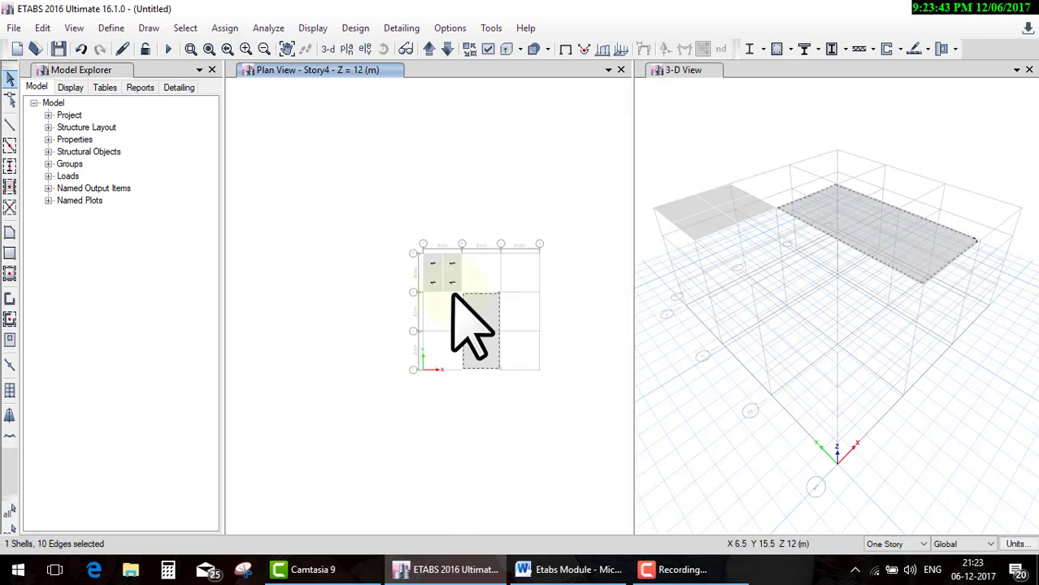
Set slab F16's grid-1 edge type to Circular Curve with a 4 m radius
click(43, 27)
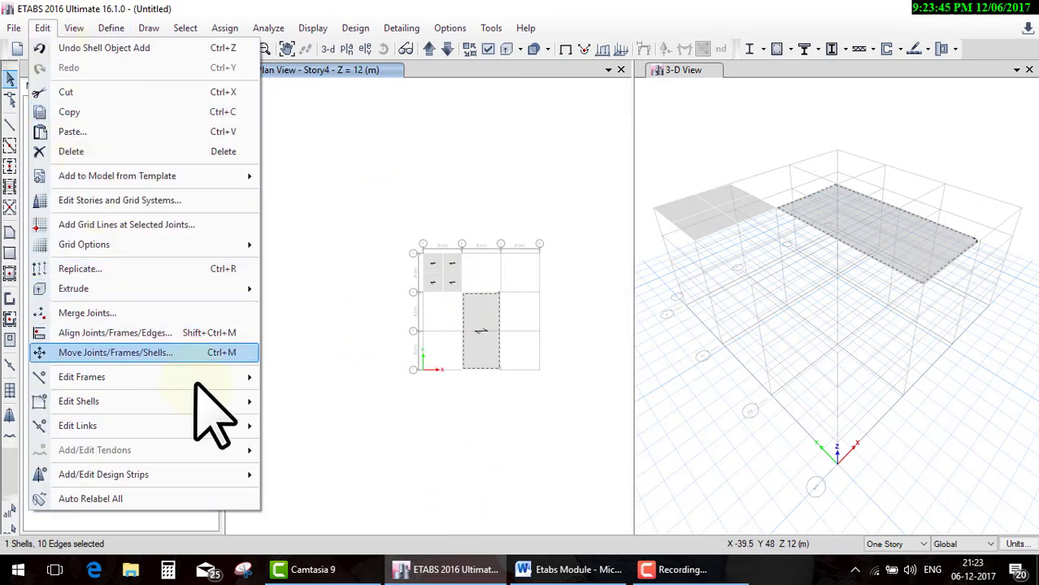
mouse_move(78, 402)
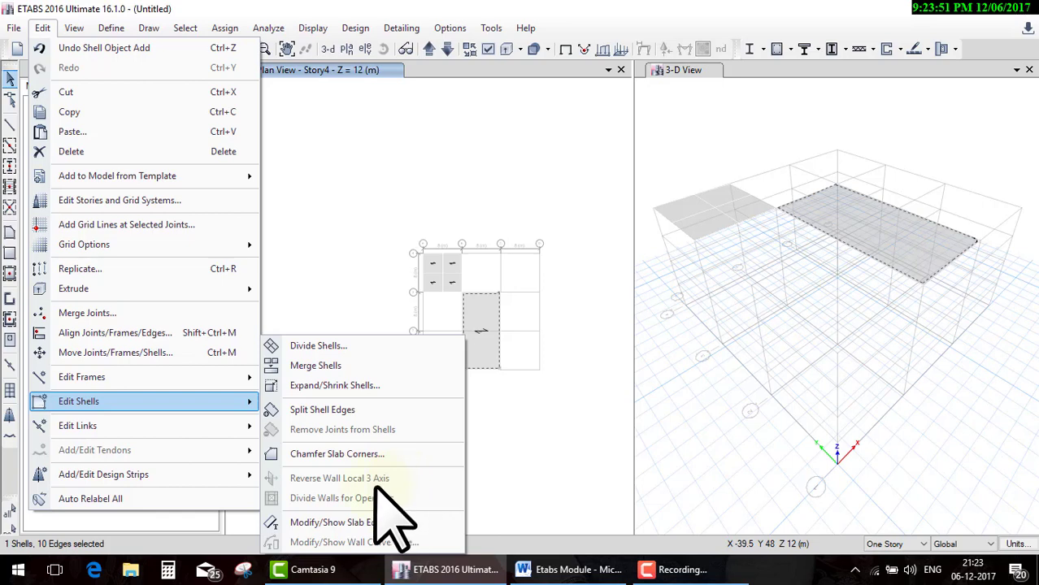
click(317, 521)
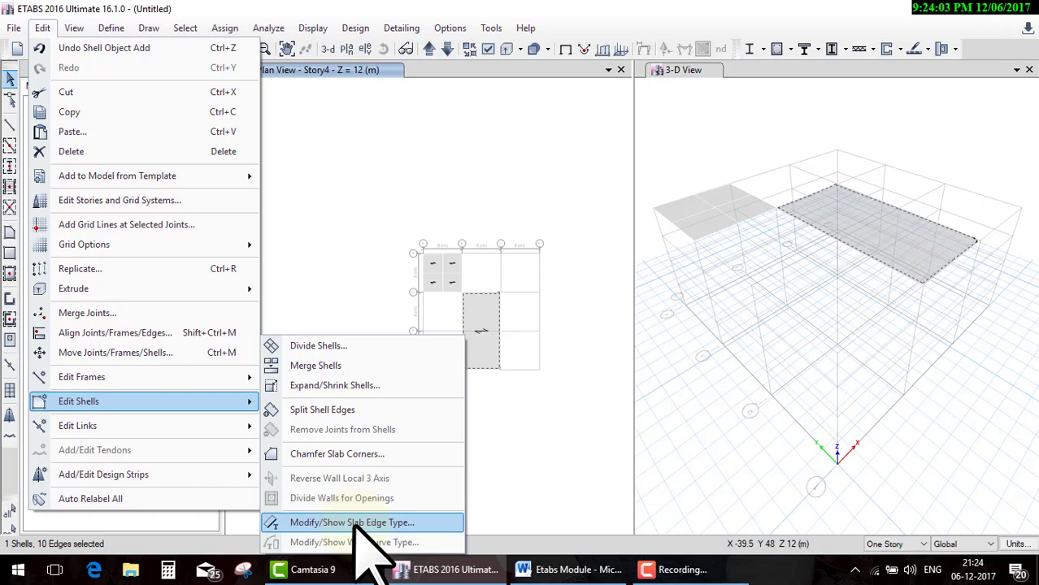
click(358, 525)
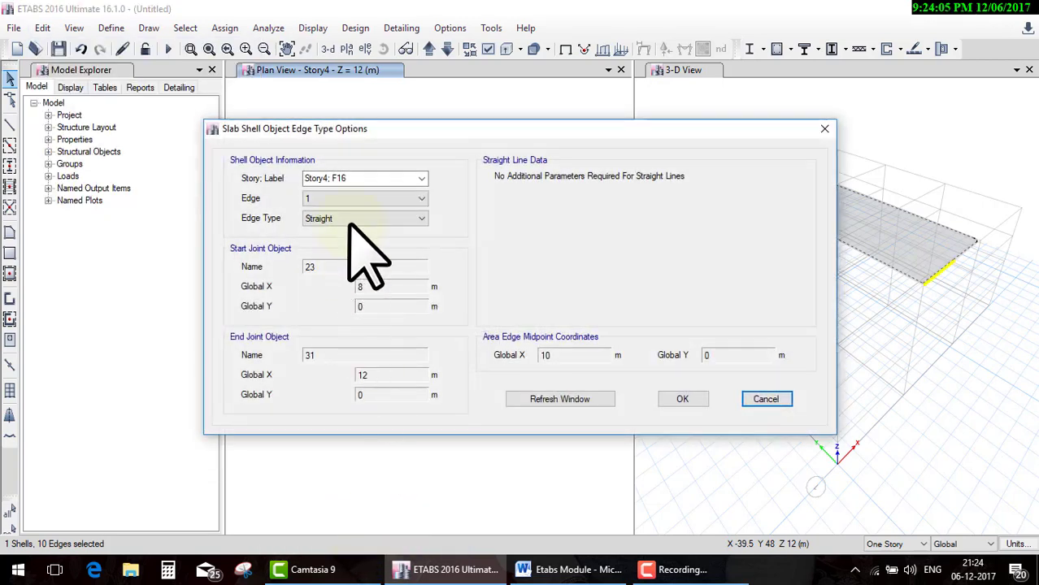
click(354, 221)
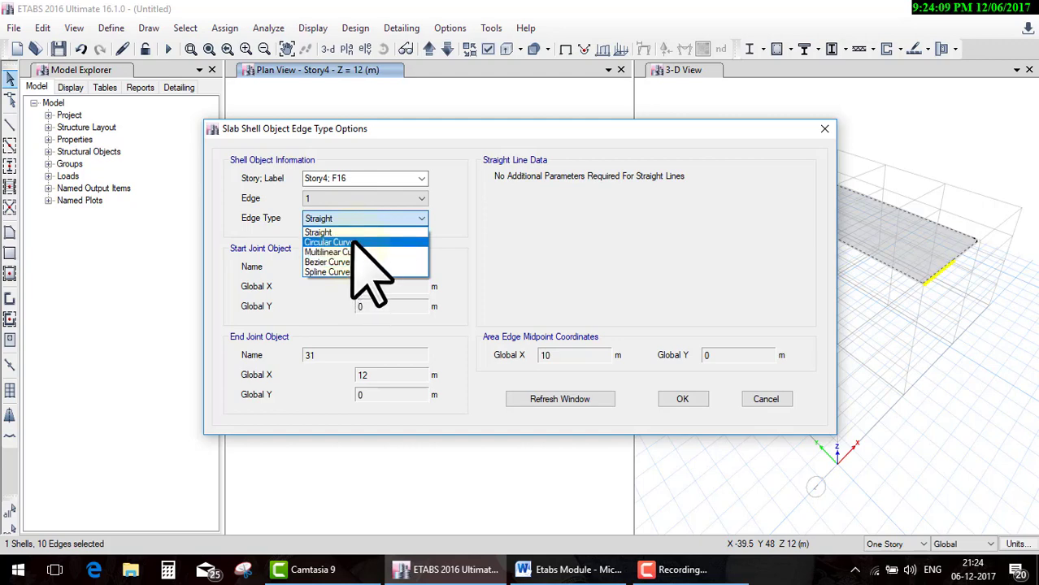
click(355, 242)
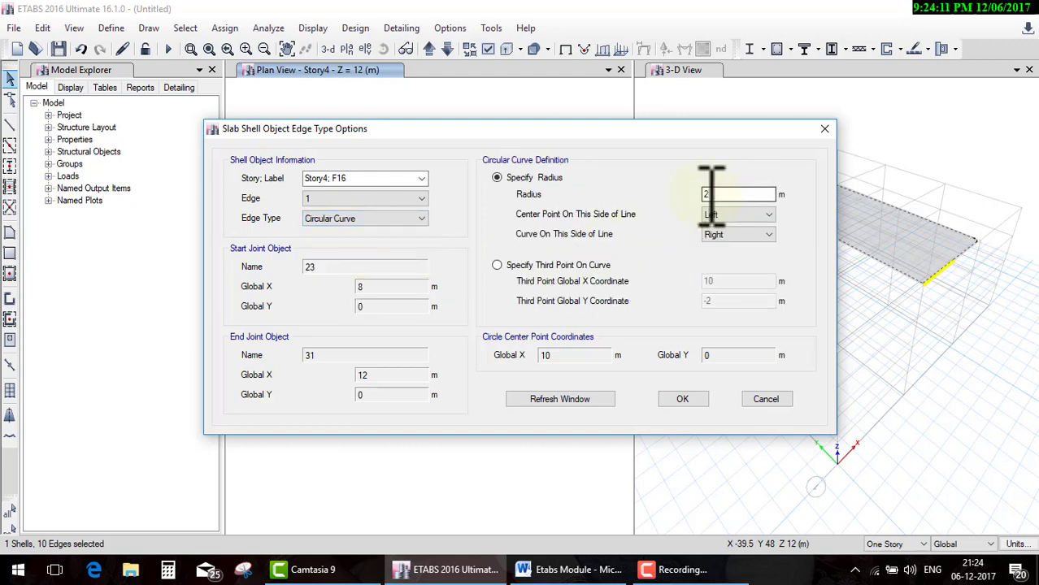
text(4)
click(545, 399)
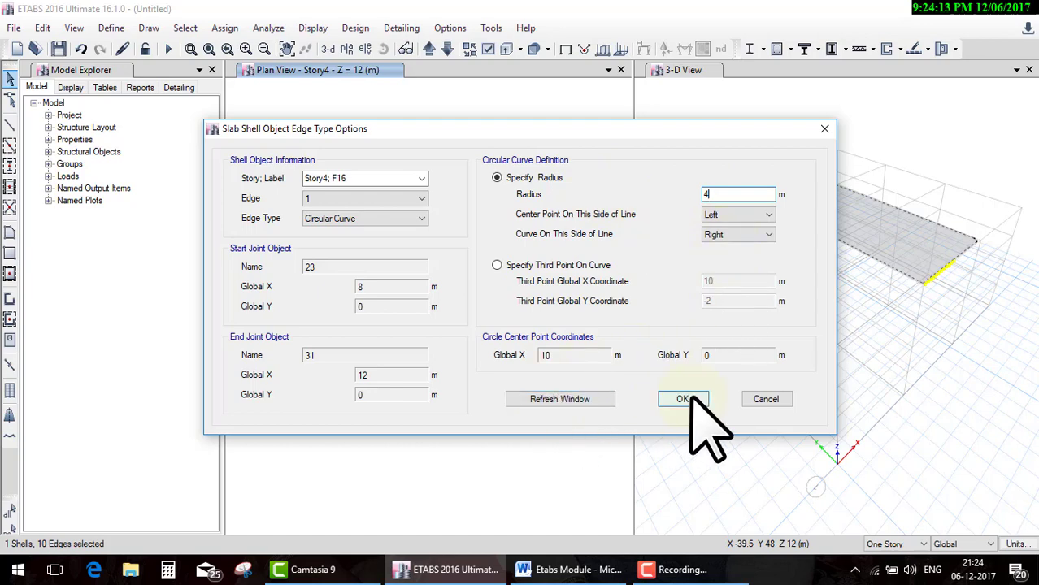
key(Return)
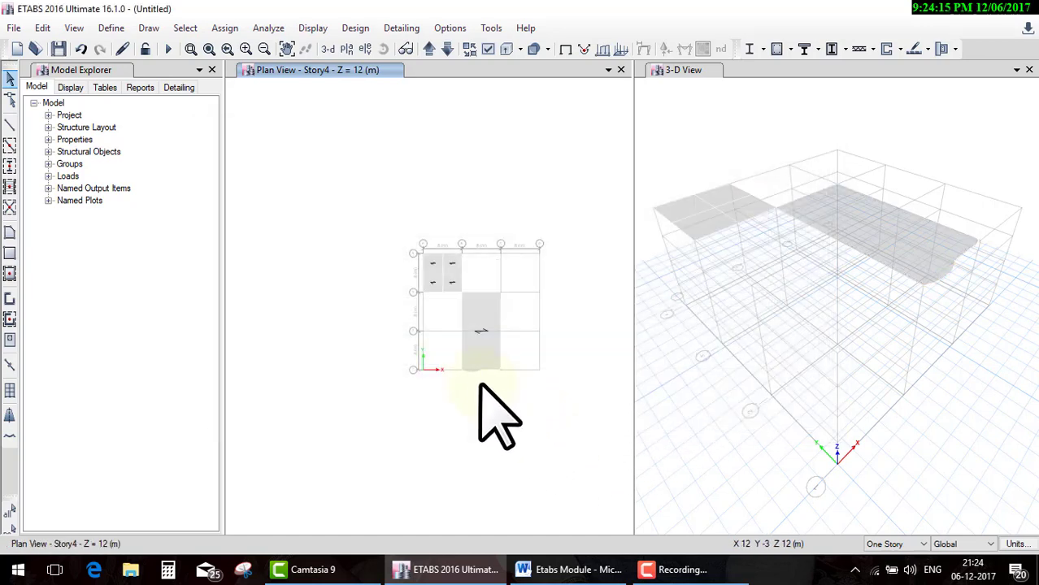
Window-select every Story4 slab panel, including the curved B–C slab, and delete them
scroll(468, 380, up, 5)
middle_drag(529, 407, 441, 442)
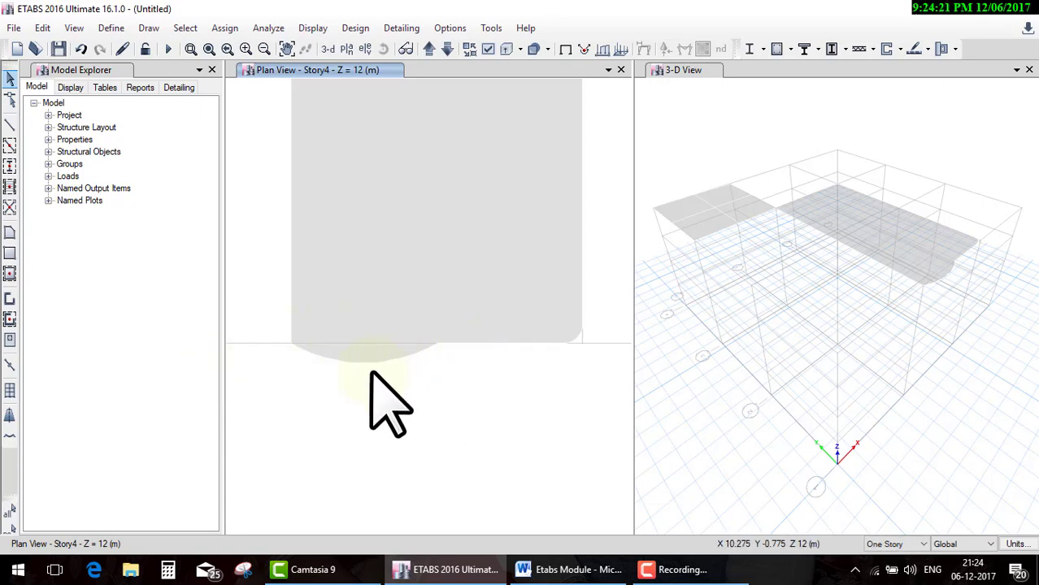
scroll(370, 372, down, 3)
scroll(373, 374, down, 3)
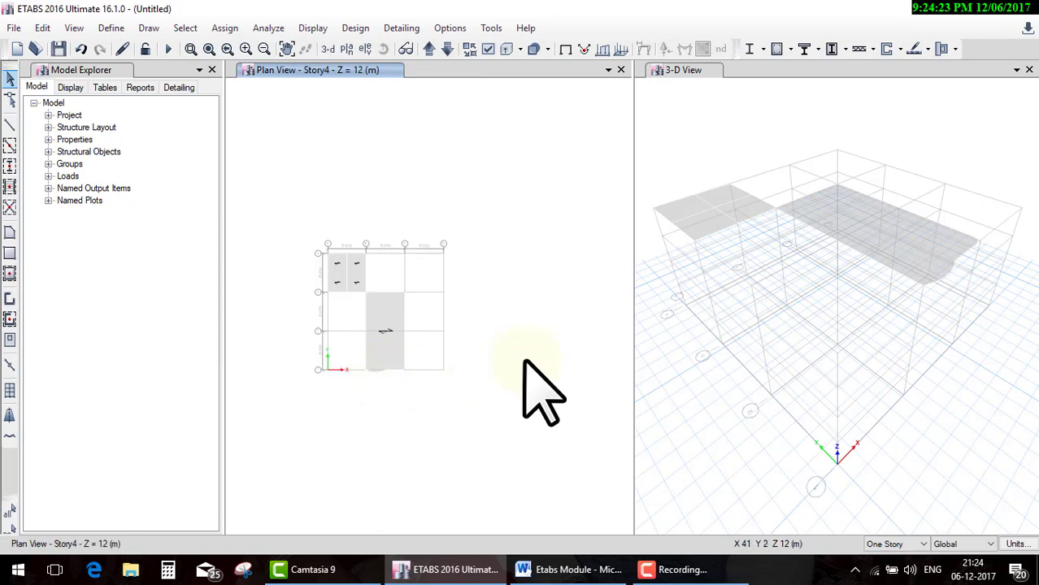
drag(514, 463, 281, 223)
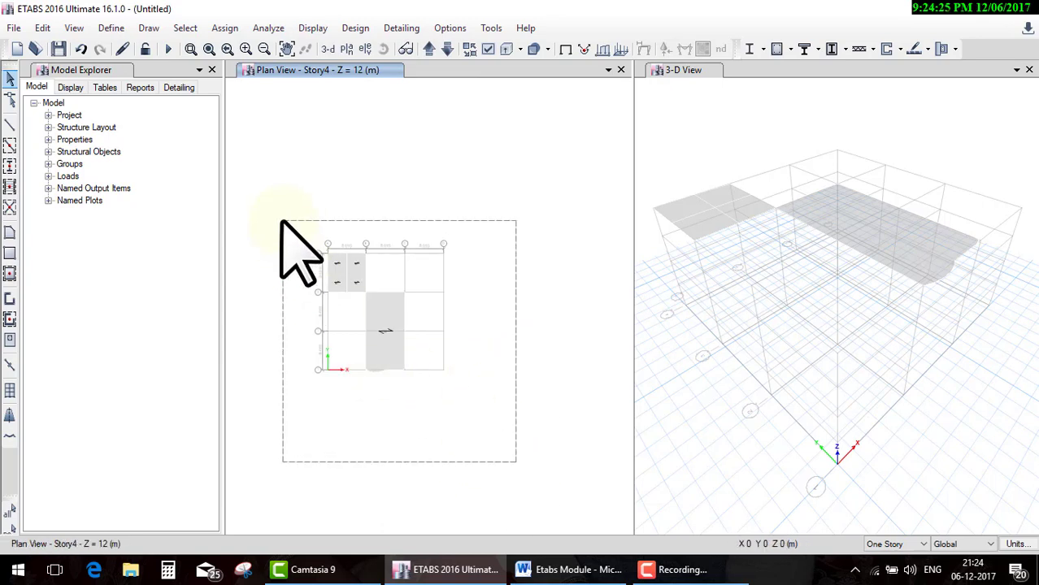
key(Delete)
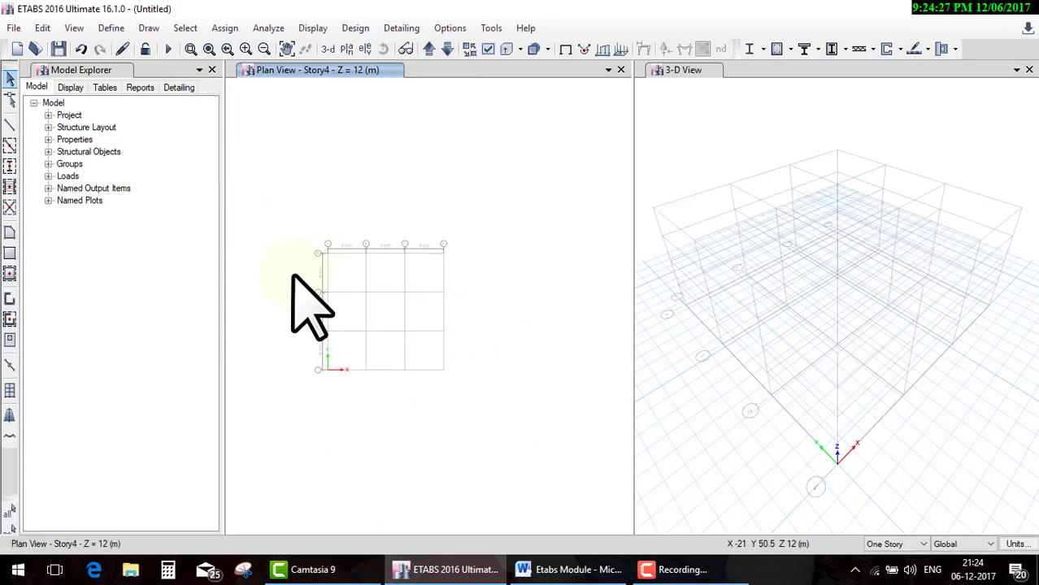
middle_drag(289, 370, 326, 367)
scroll(326, 367, up, 3)
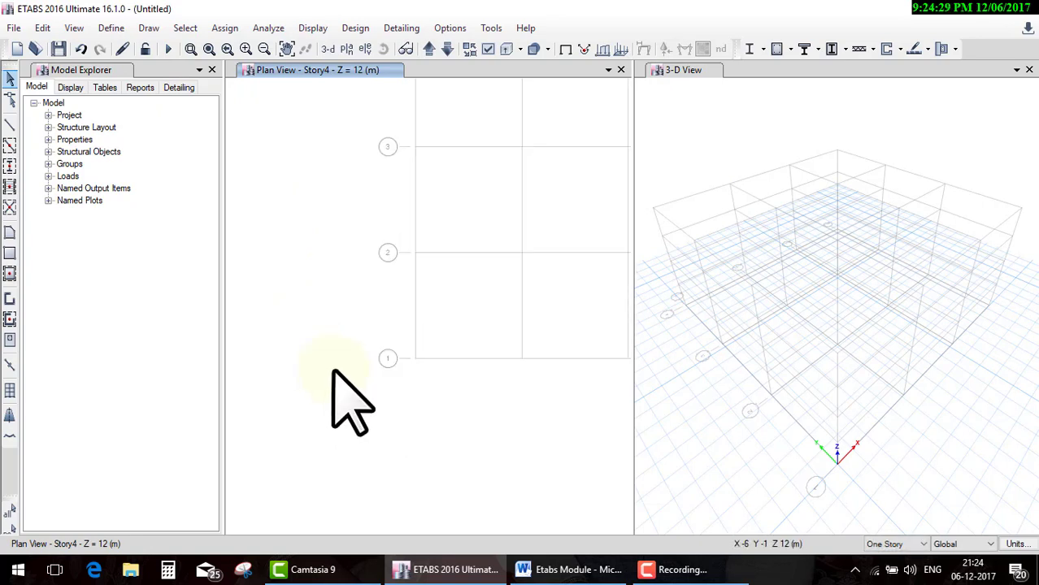
Draw a Wall1 wall on grid A from grid 1 to grid 2 on Story4
click(10, 319)
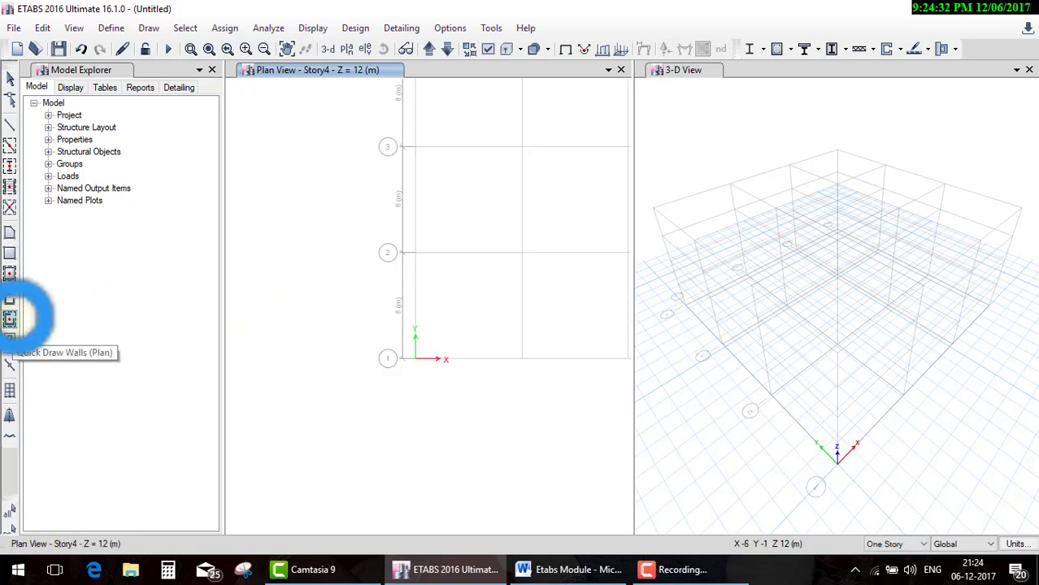
click(416, 253)
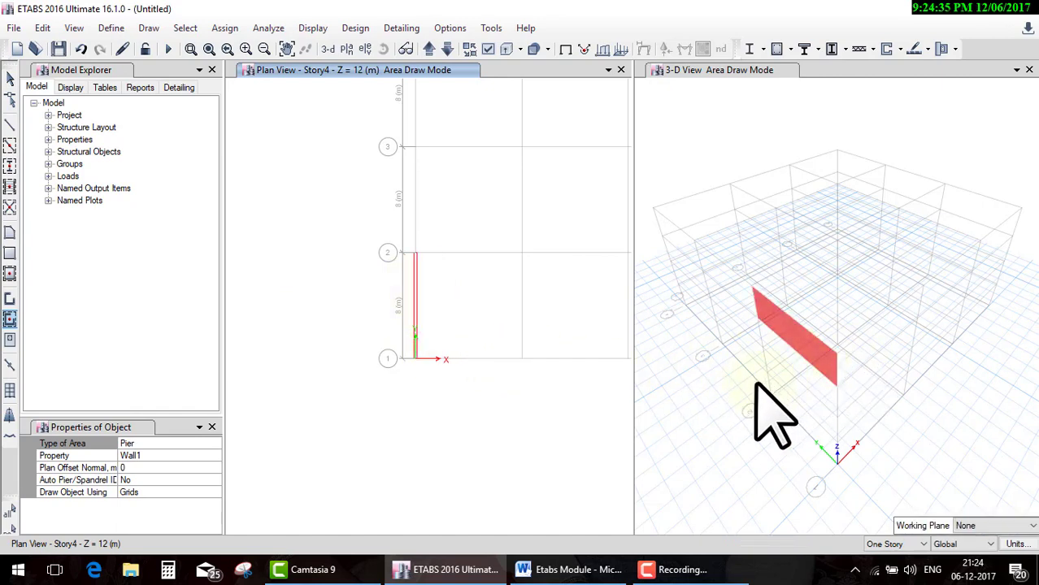
key(Escape)
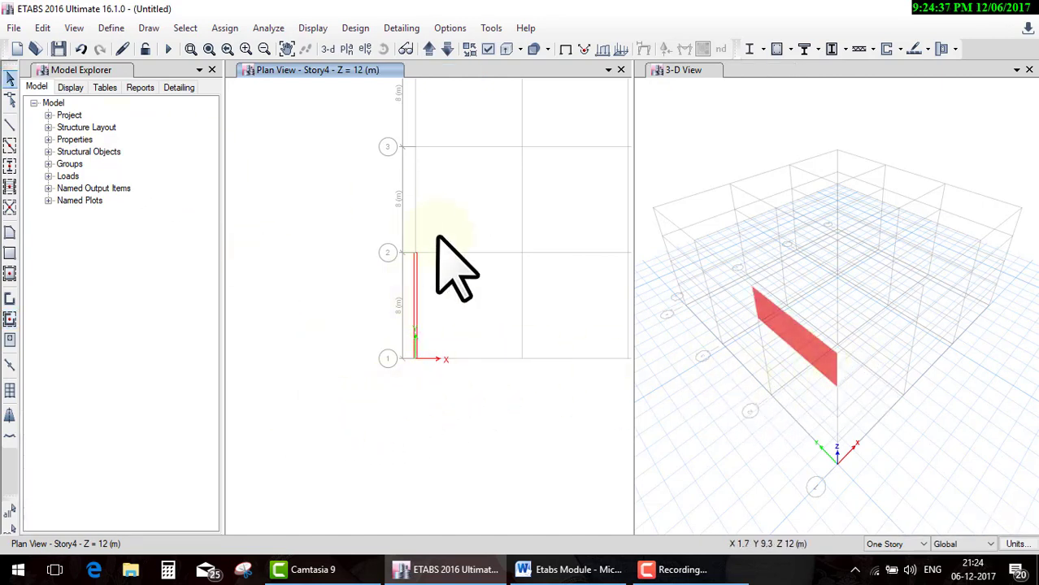
click(415, 332)
click(43, 28)
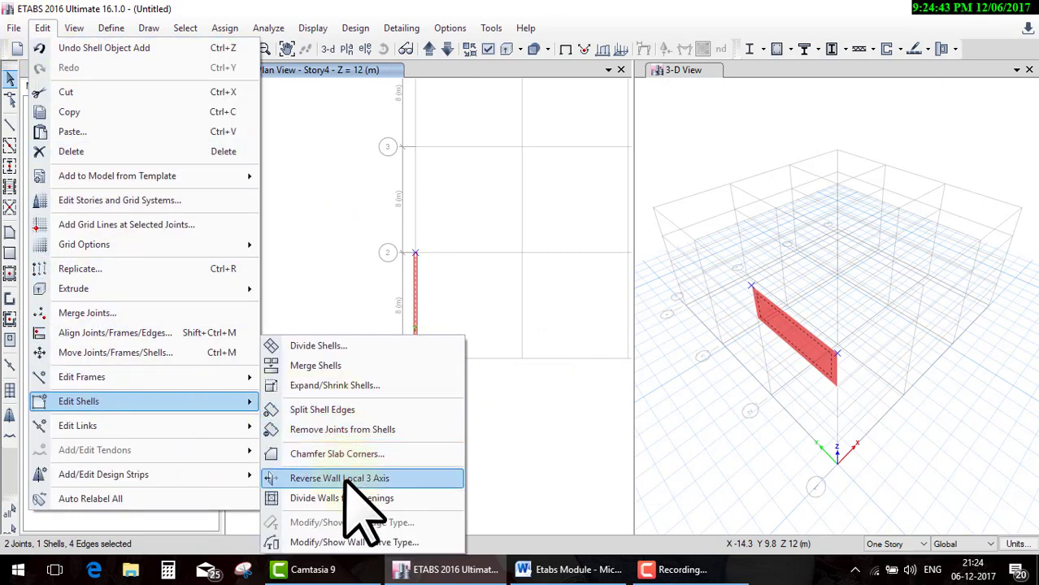
click(787, 358)
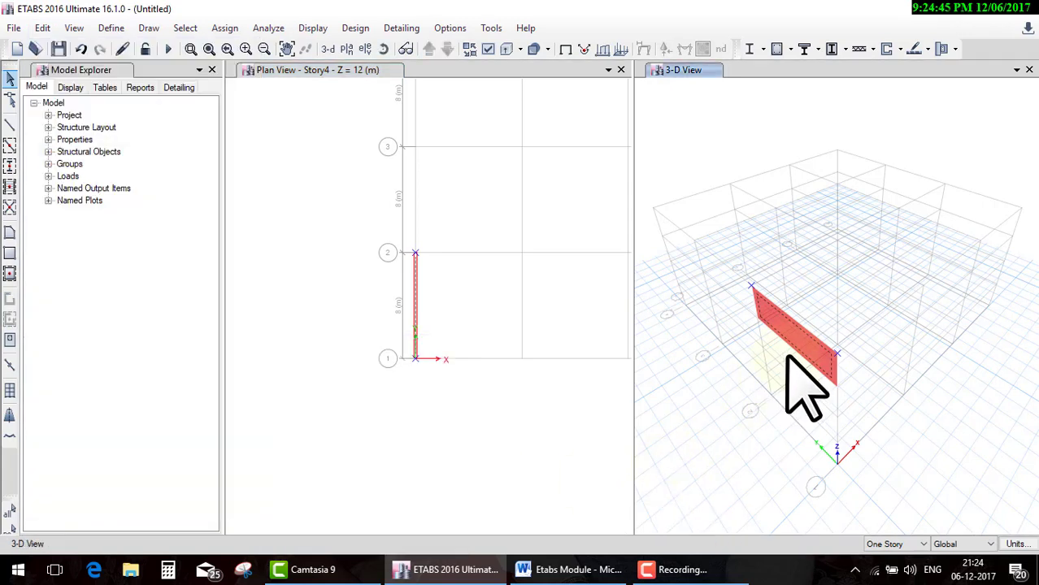
Turn on Shell Local Axes display under Object Assignments in the view options
click(489, 51)
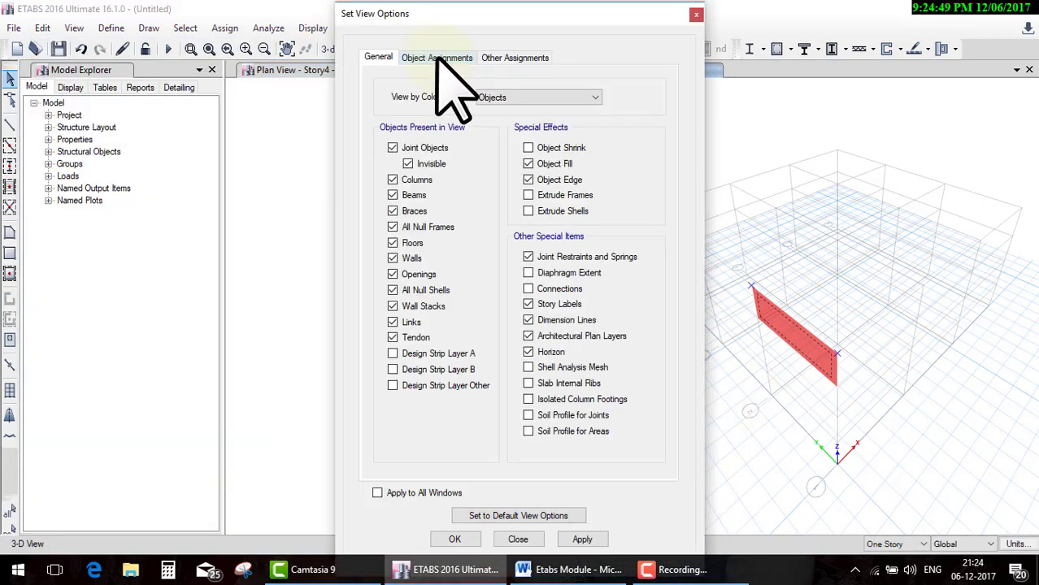
click(437, 58)
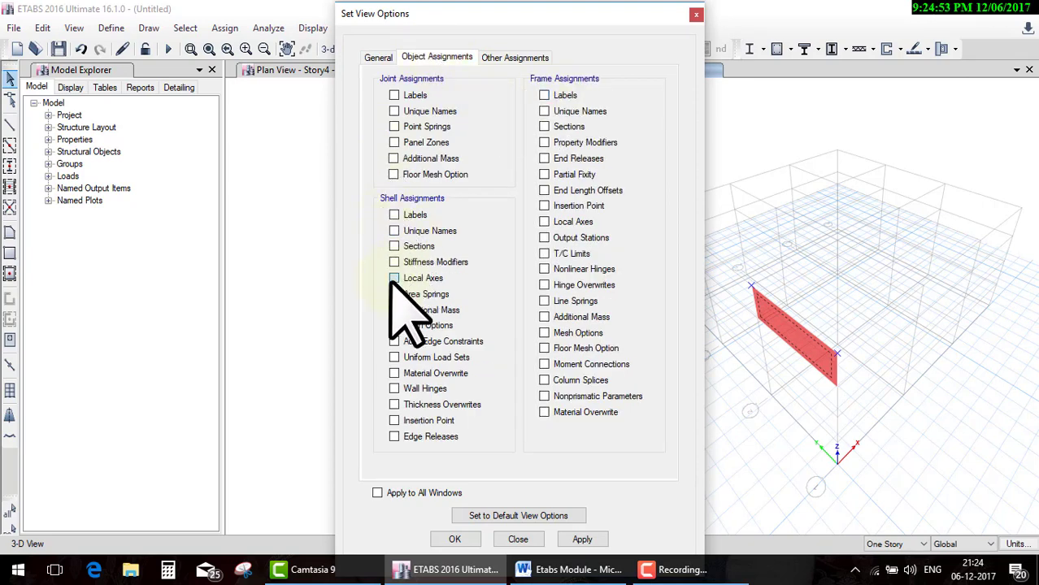
click(394, 279)
click(448, 539)
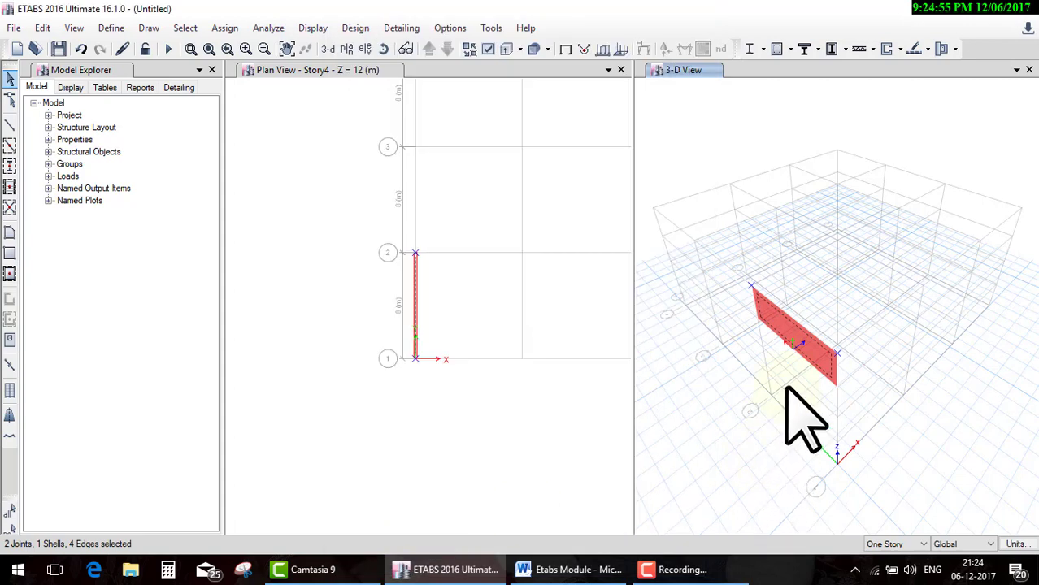
Select the wall in the 3-D view and reverse its local 3 axis
scroll(800, 410, up, 3)
scroll(809, 358, up, 3)
scroll(809, 352, down, 2)
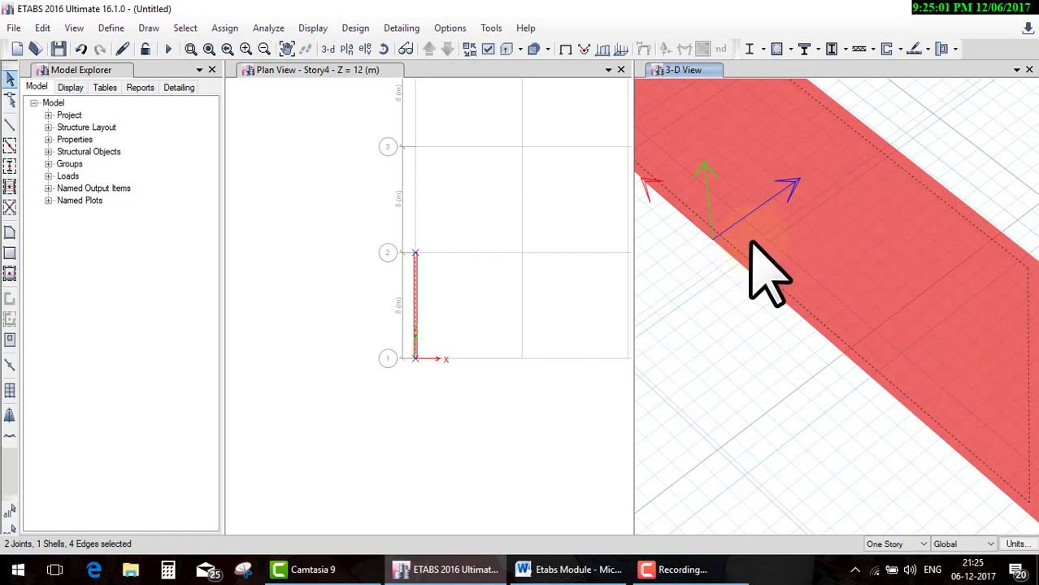
scroll(749, 251, down, 3)
middle_drag(840, 308, 783, 273)
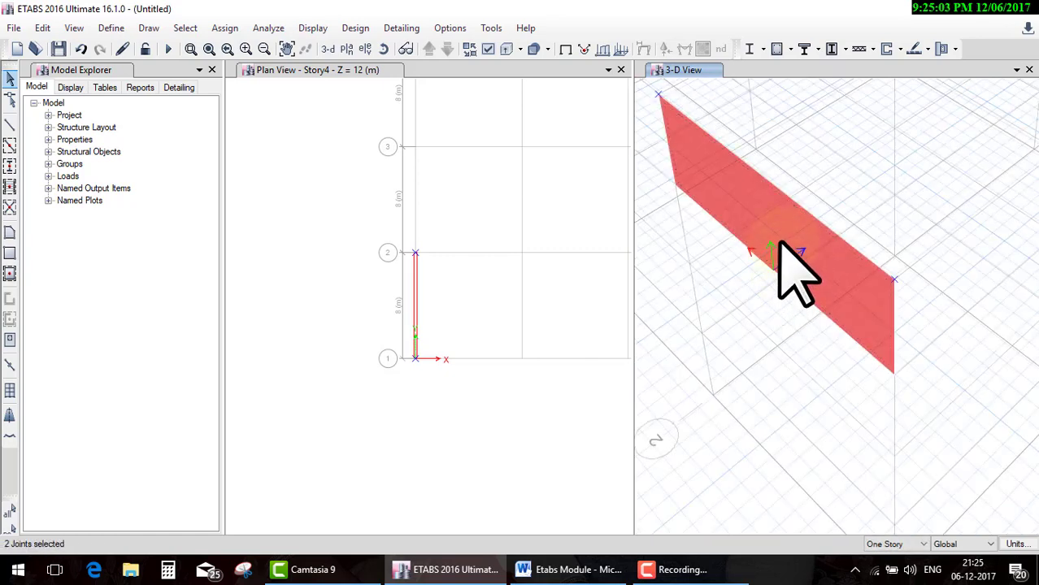
click(780, 243)
click(42, 28)
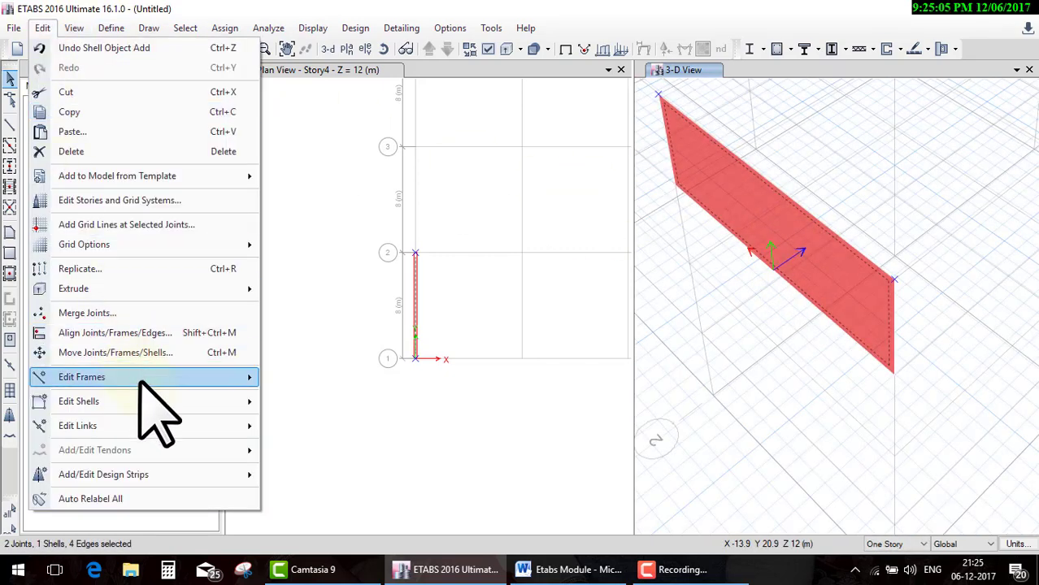
click(326, 476)
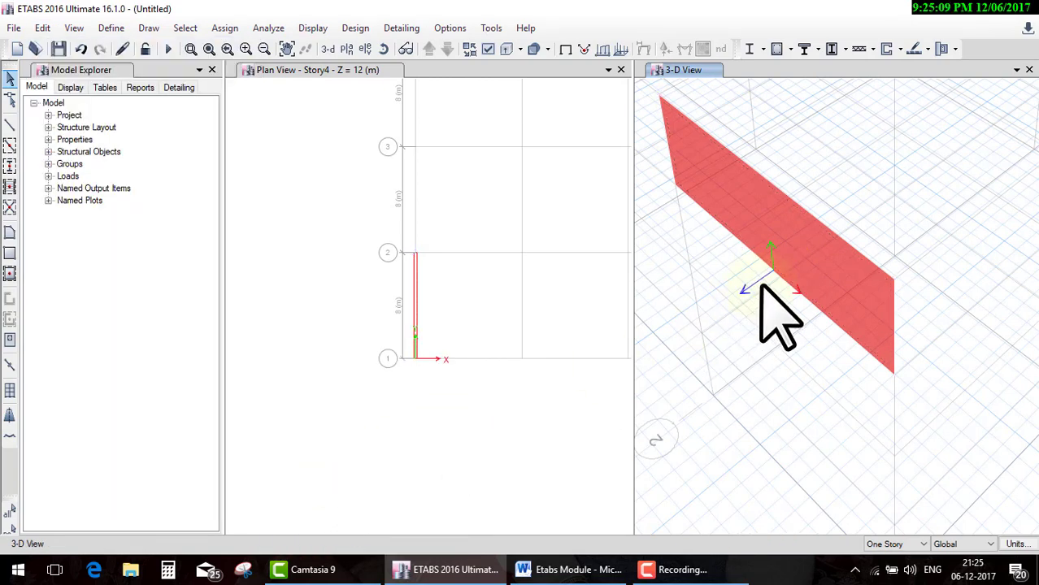
click(363, 226)
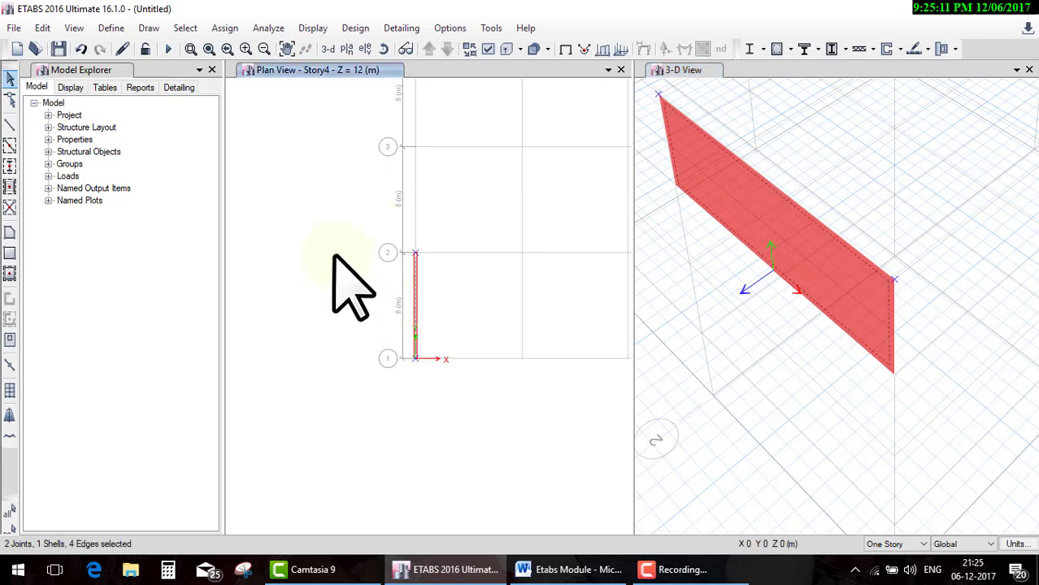
click(42, 27)
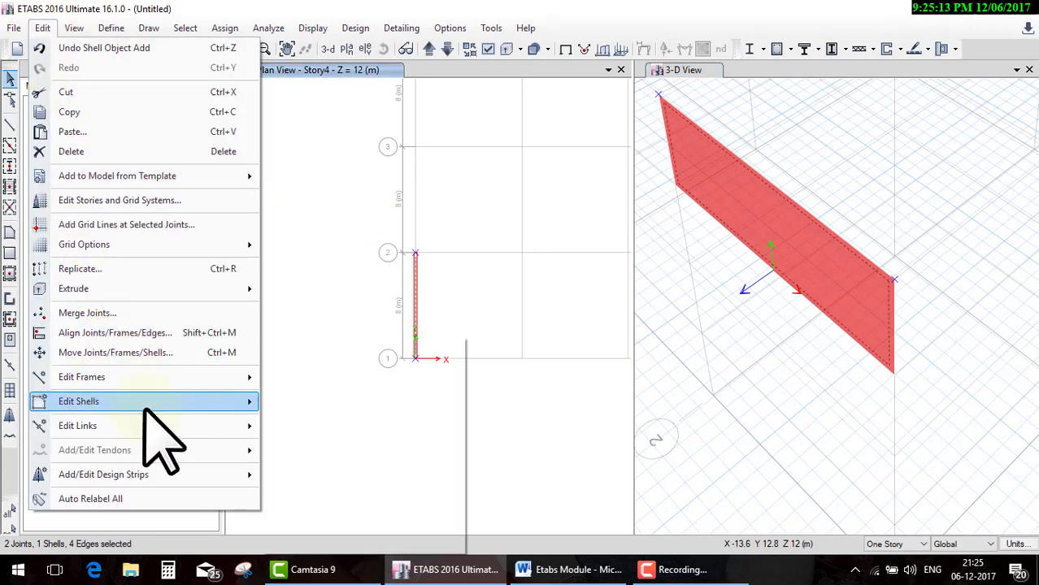
click(181, 401)
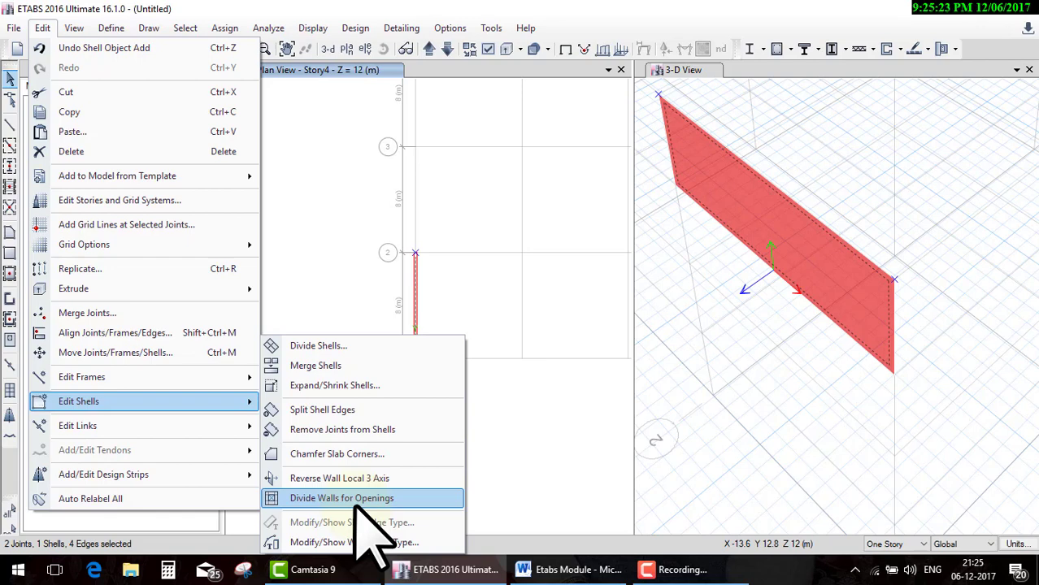
click(522, 426)
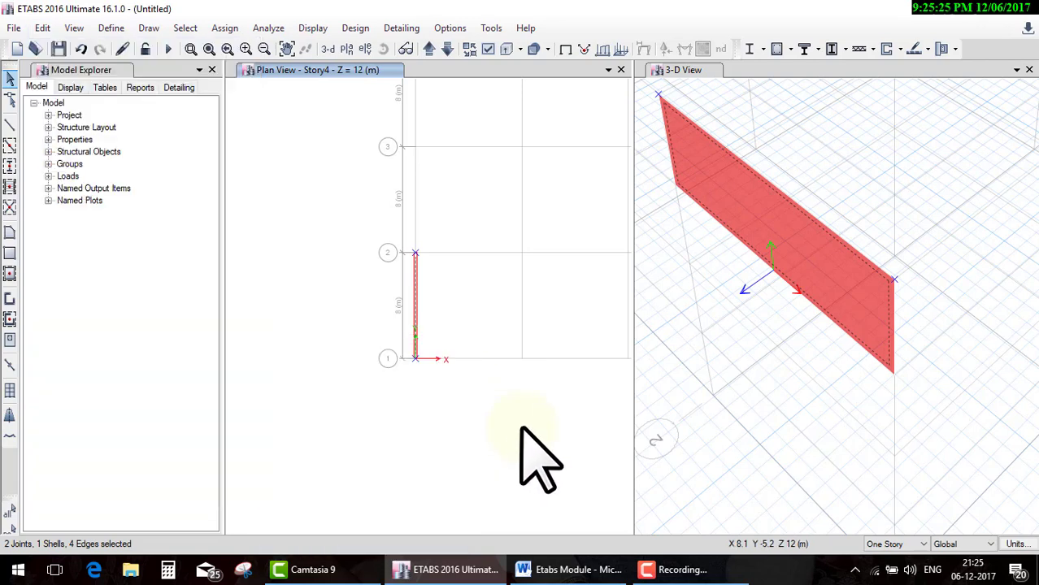
scroll(521, 429, down, 3)
middle_drag(507, 435, 457, 418)
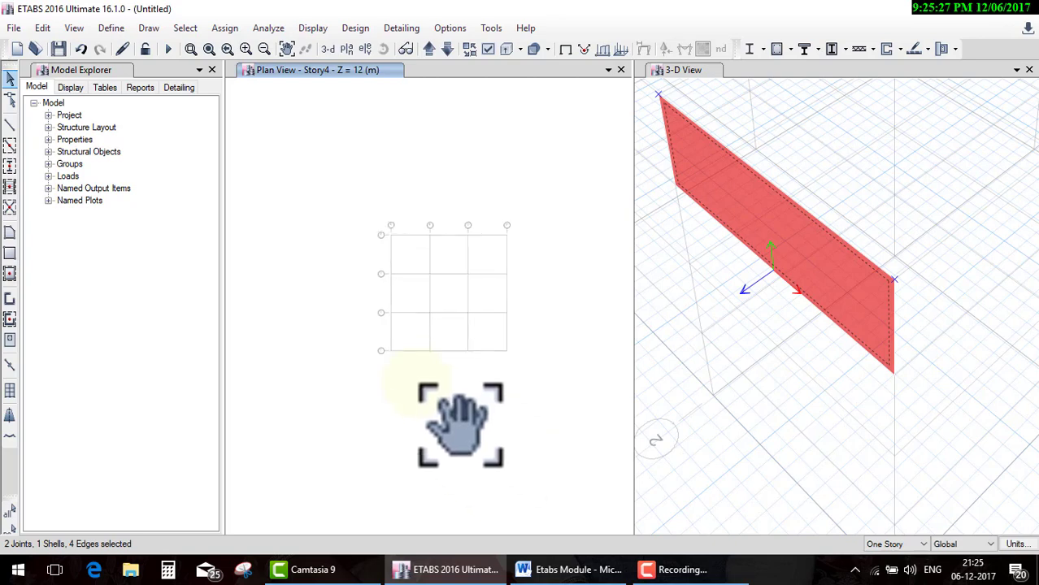
scroll(382, 321, up, 3)
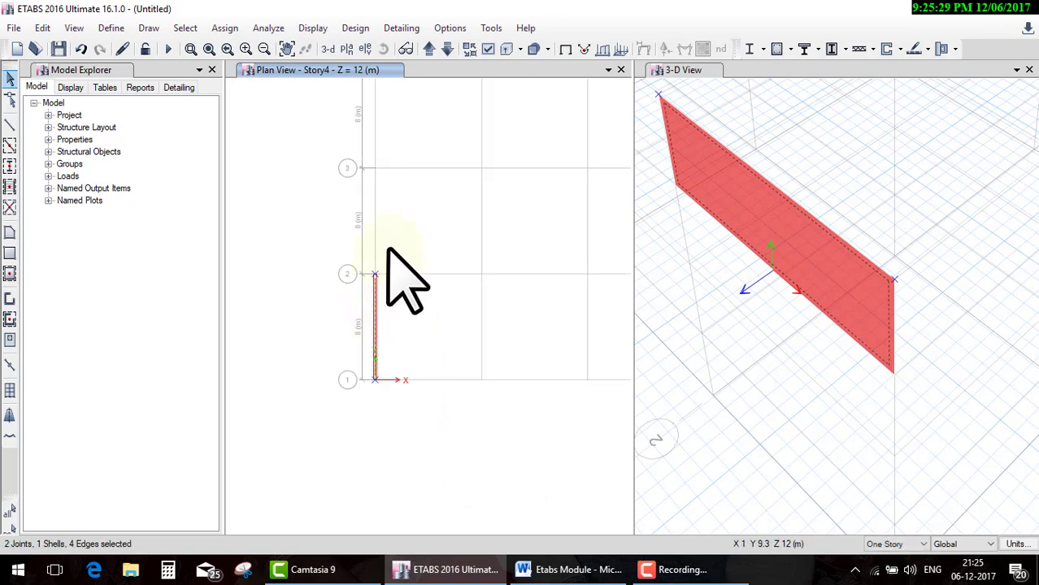
middle_drag(430, 280, 464, 417)
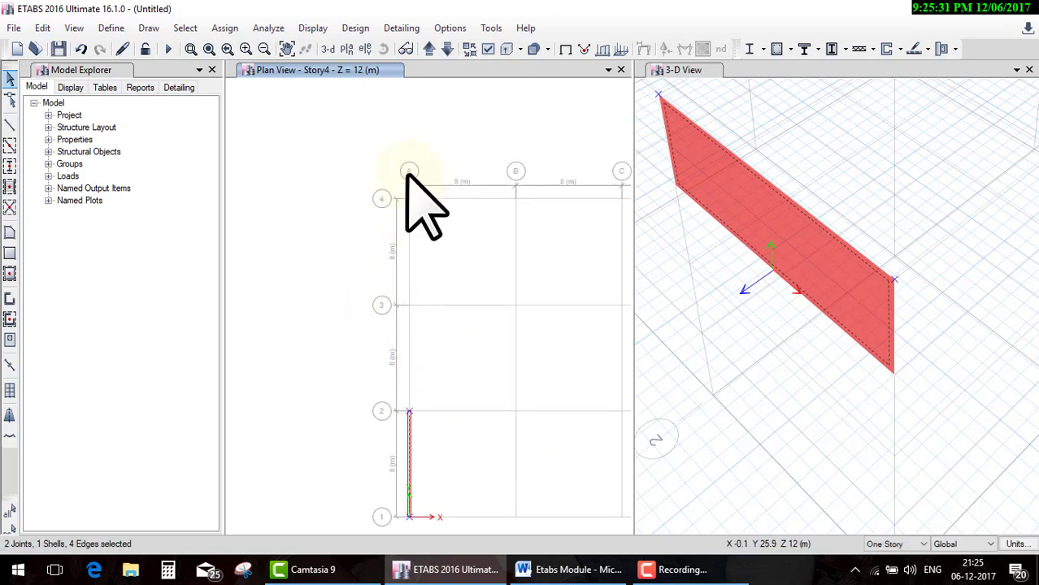
On elevation A, place a 3400 x 800 mm opening in the Story3–Story4 wall and select both
click(365, 49)
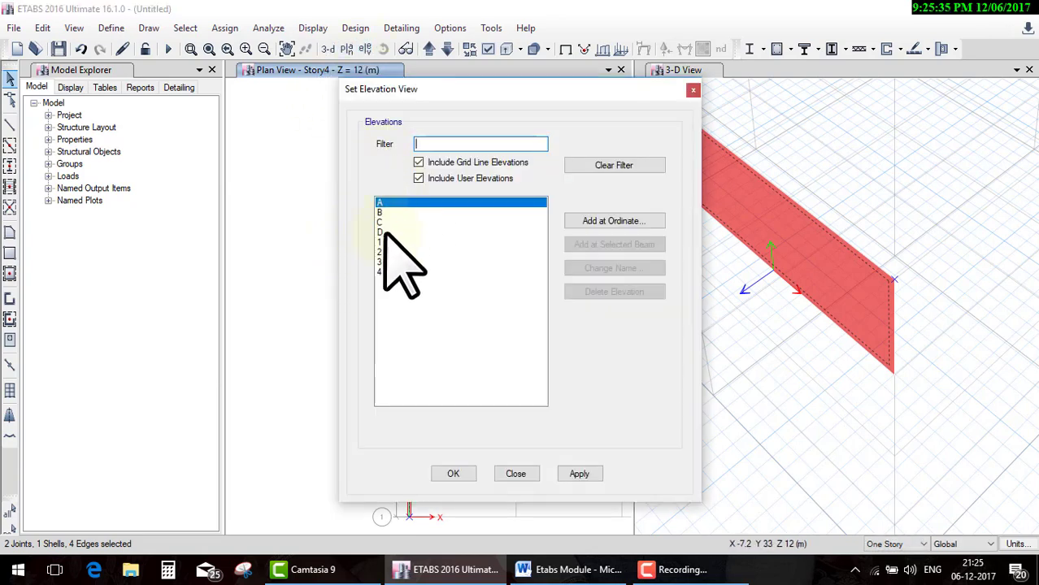
click(448, 473)
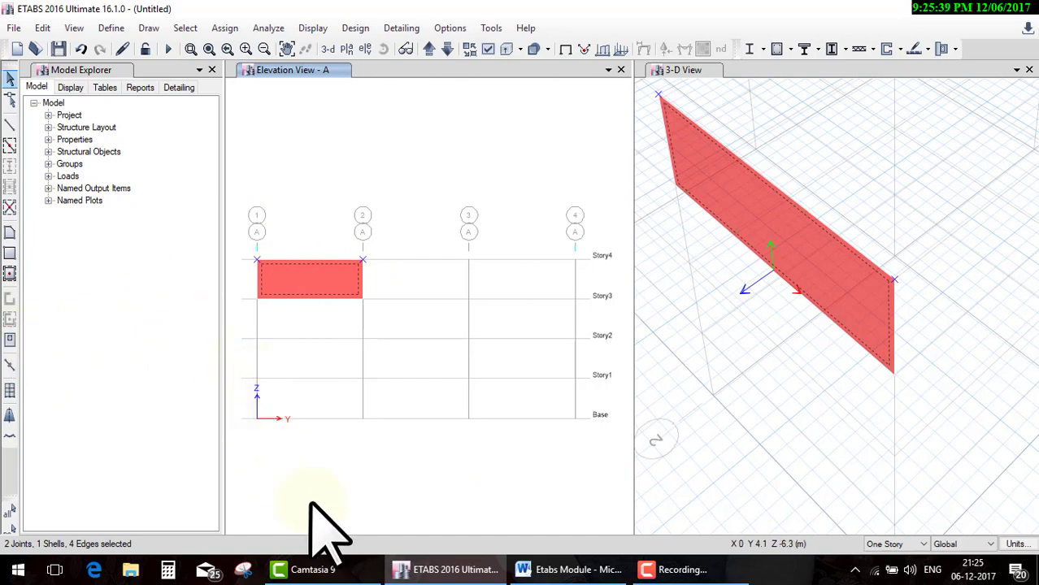
click(11, 341)
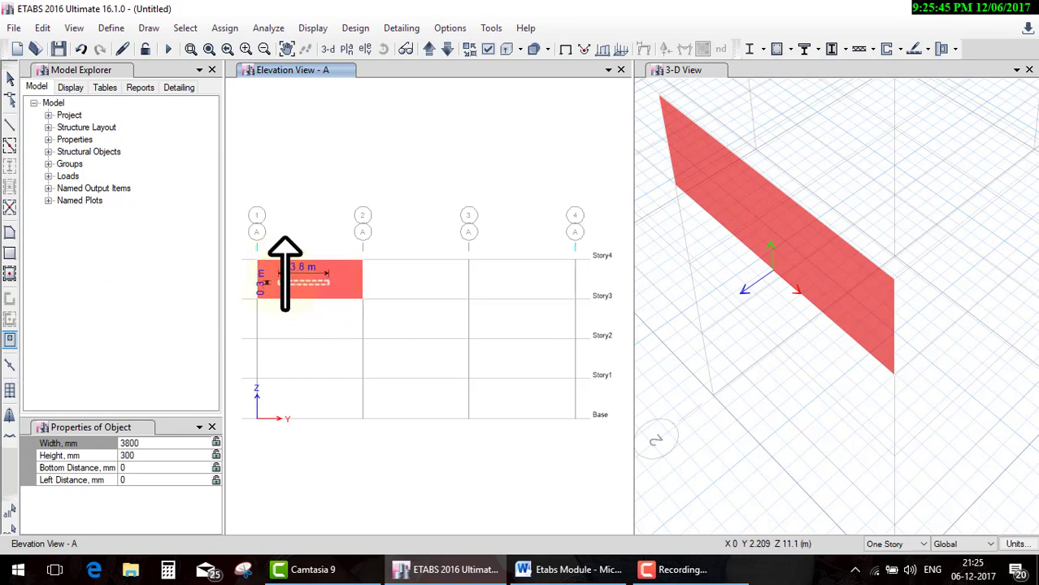
click(282, 254)
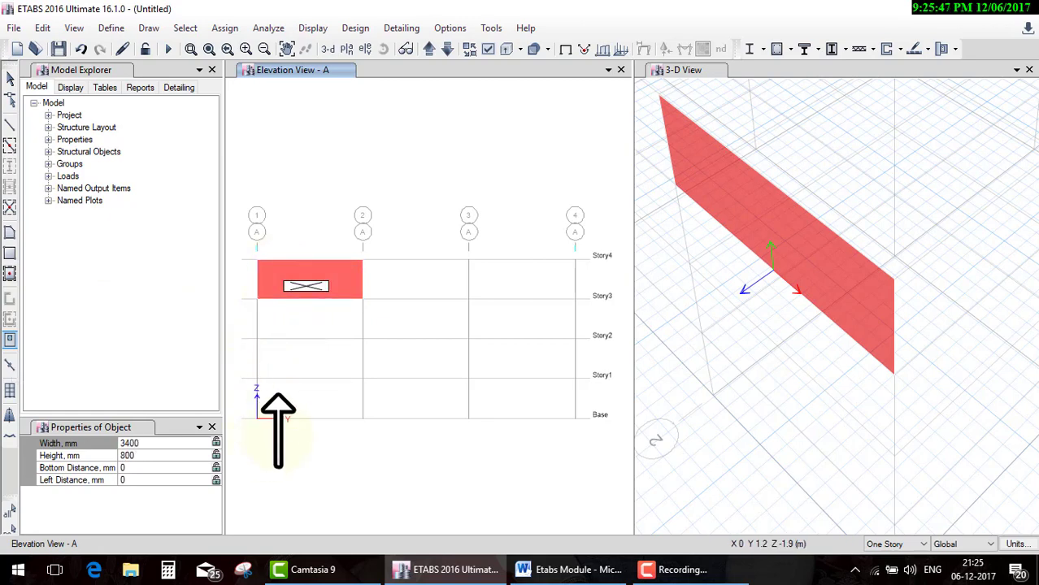
key(Escape)
drag(283, 254, 368, 345)
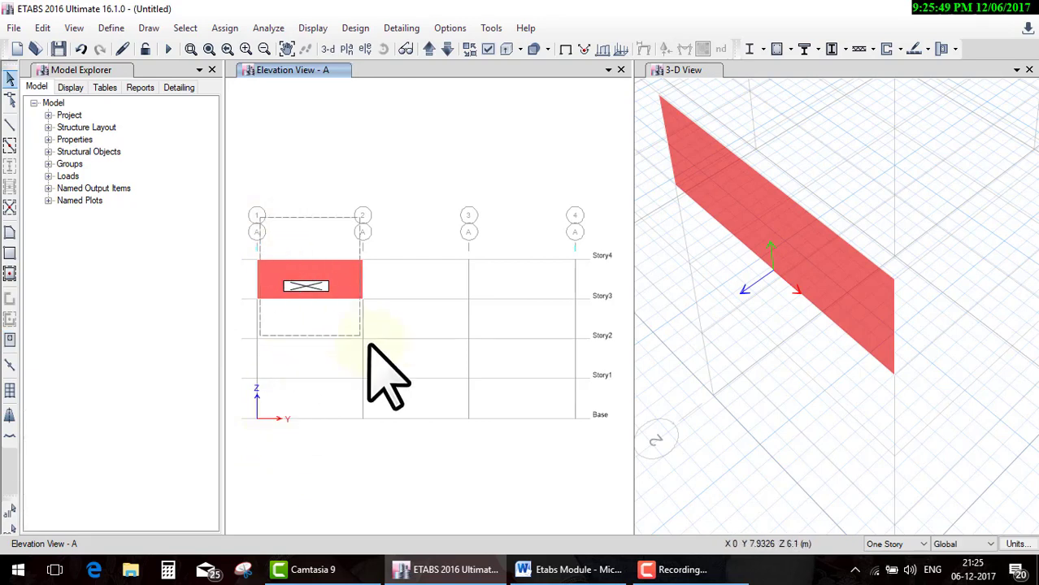
drag(239, 220, 398, 395)
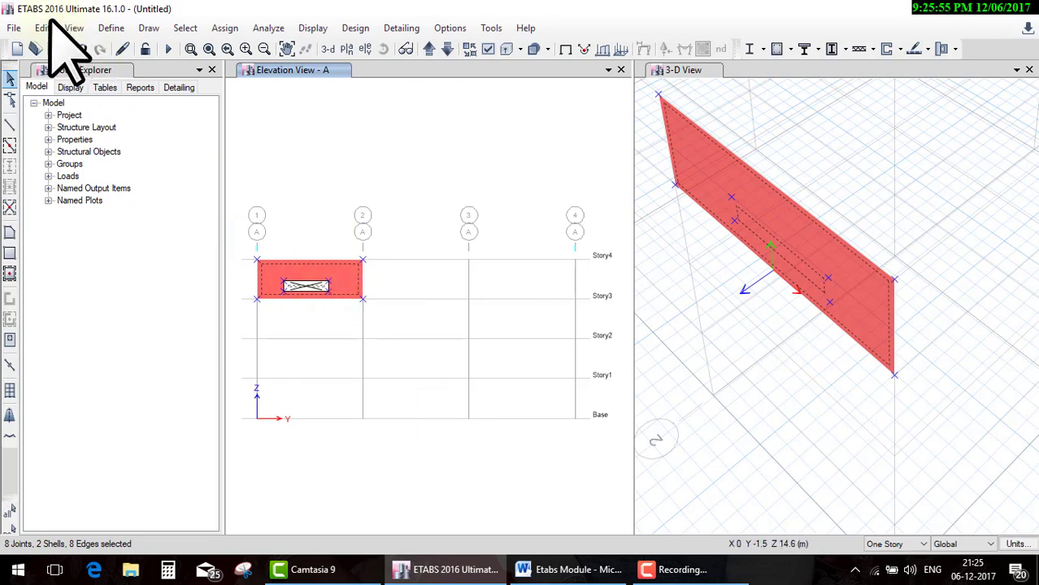
Divide the selected wall for its opening and window-select the resulting shells
click(43, 27)
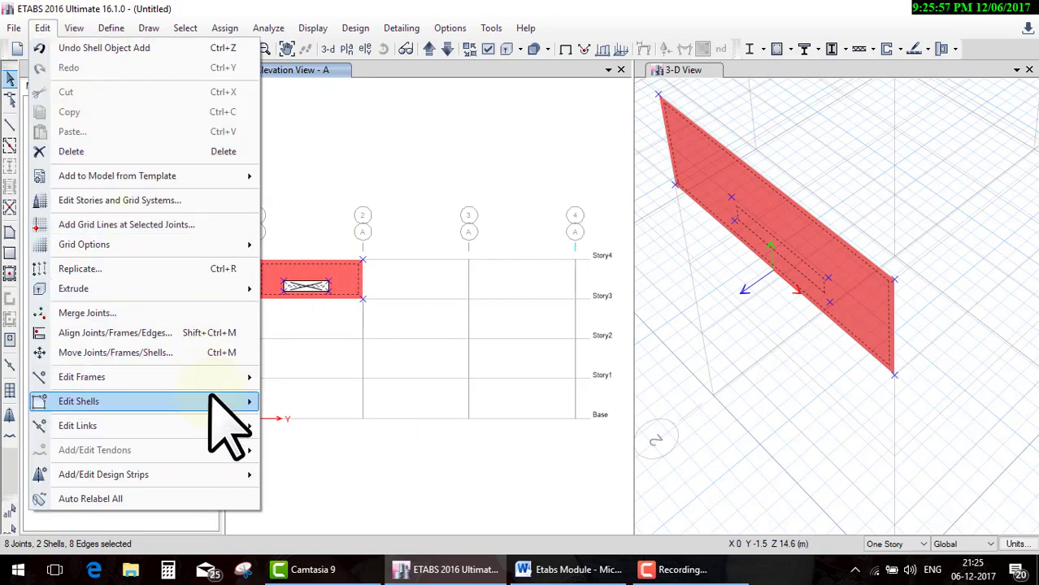
mouse_move(79, 402)
click(341, 498)
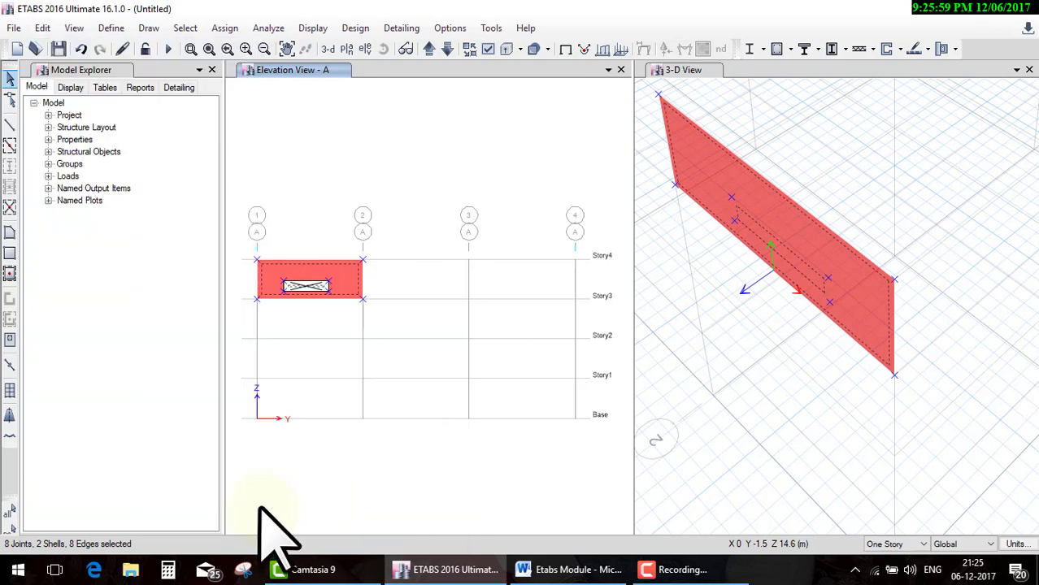
scroll(305, 305, up, 3)
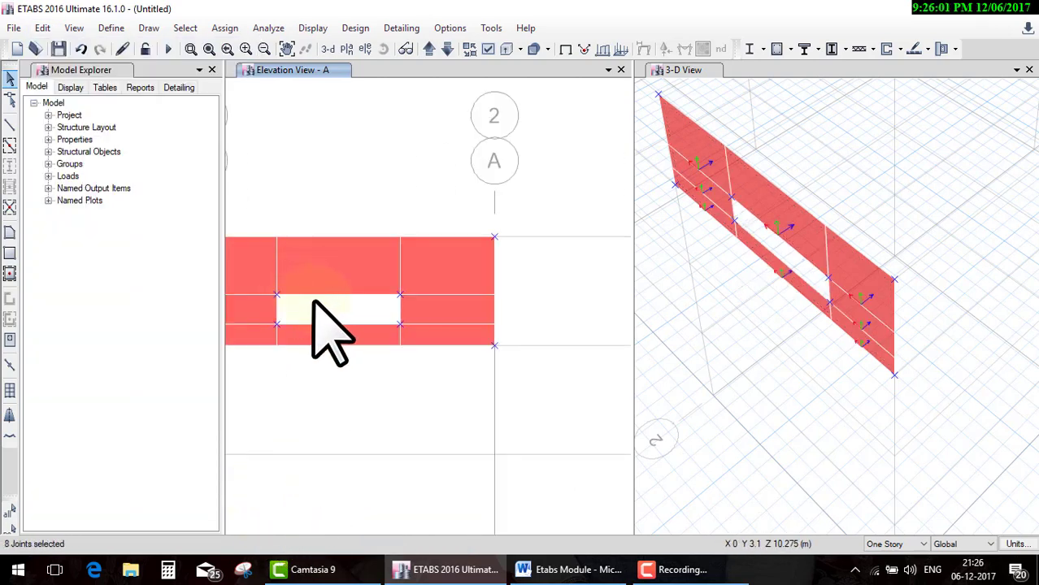
middle_drag(371, 348, 343, 303)
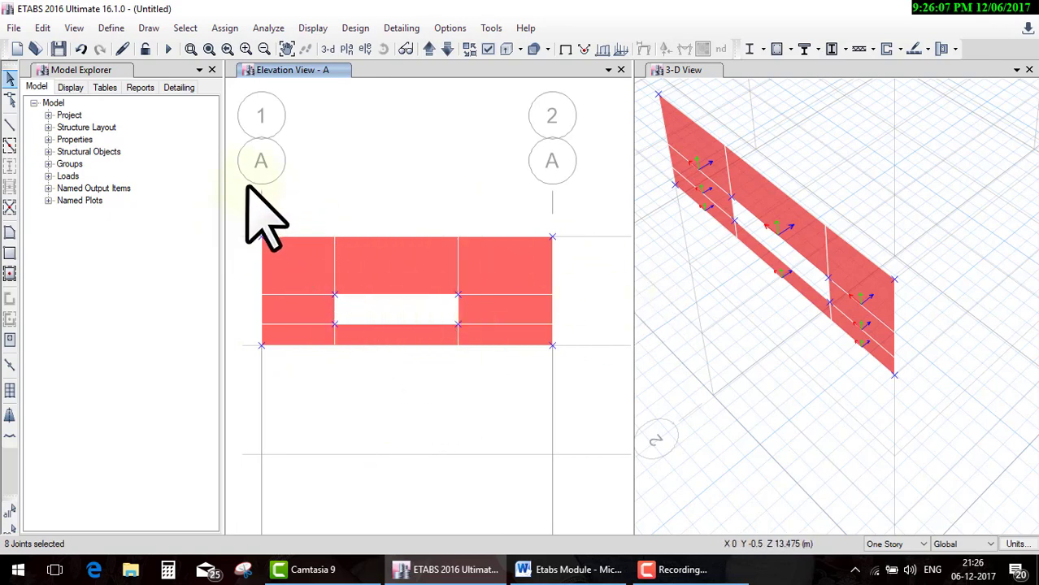
drag(250, 165, 511, 397)
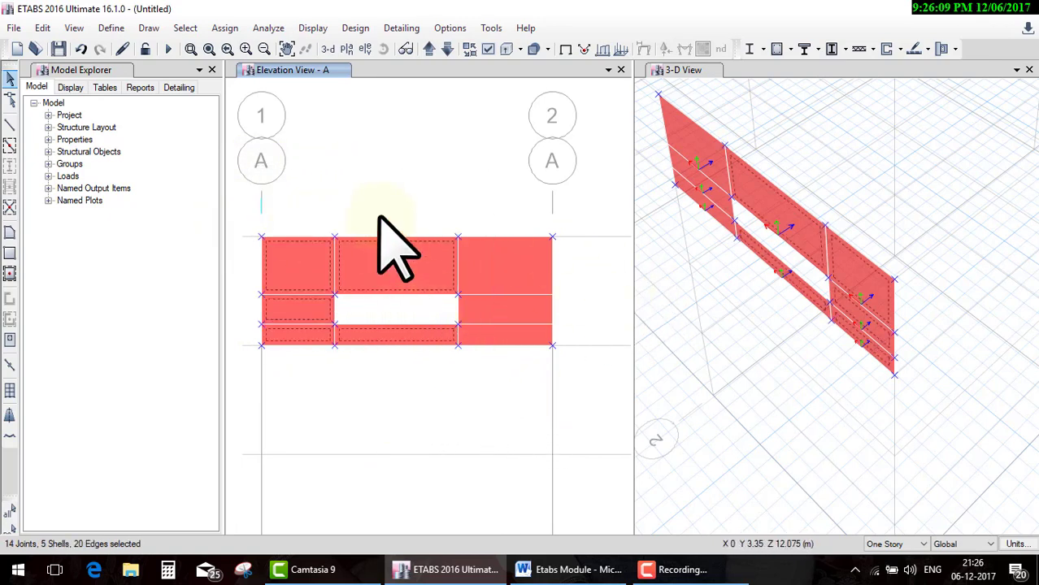
click(347, 49)
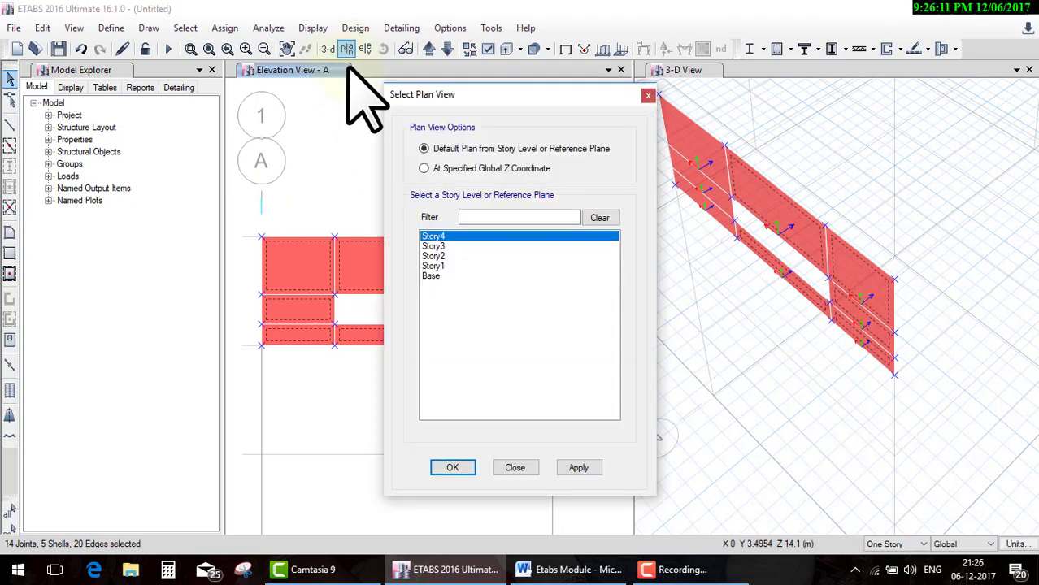
In the Story4 plan, window-select and delete the divided wall shells
click(452, 465)
drag(263, 313, 388, 547)
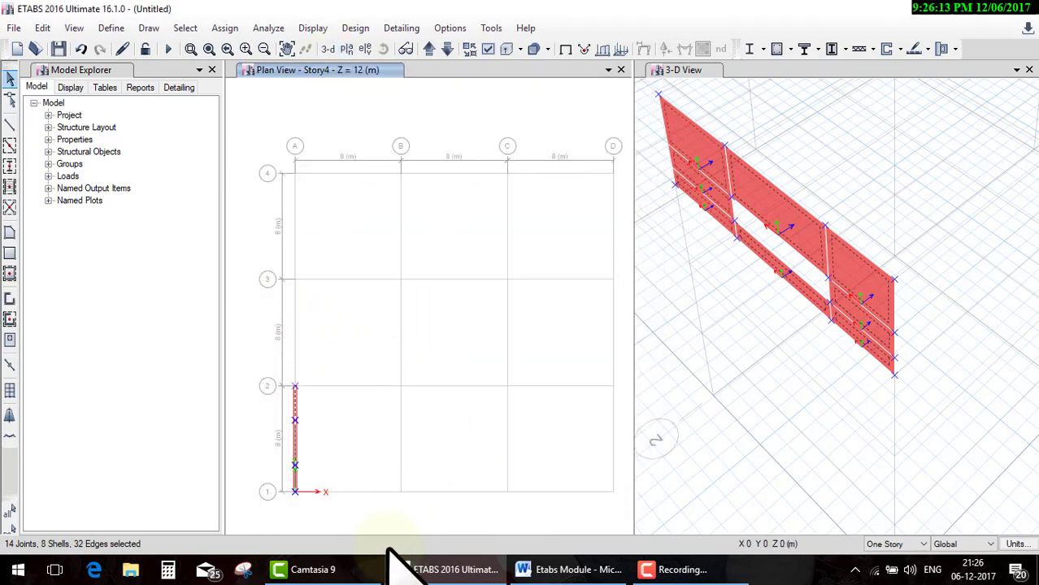
key(Delete)
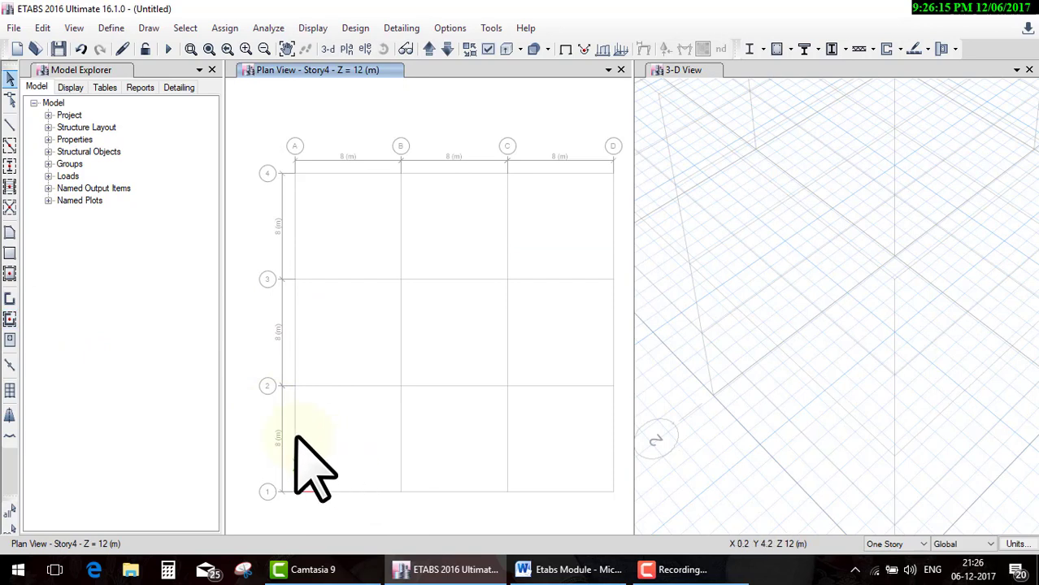
Draw a new wall on grid A from grid 1 to grid 2 and select it
click(13, 319)
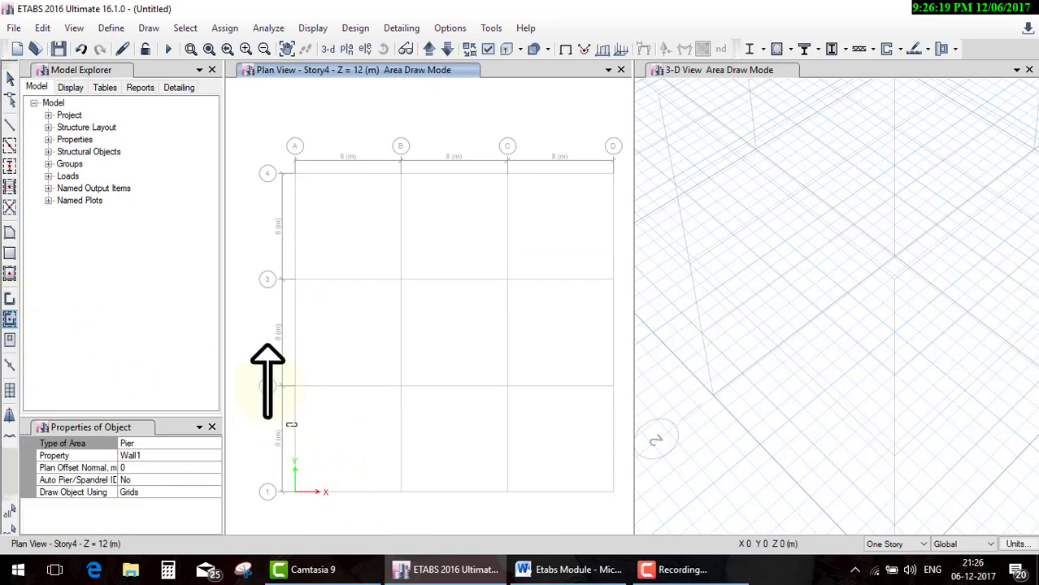
click(293, 397)
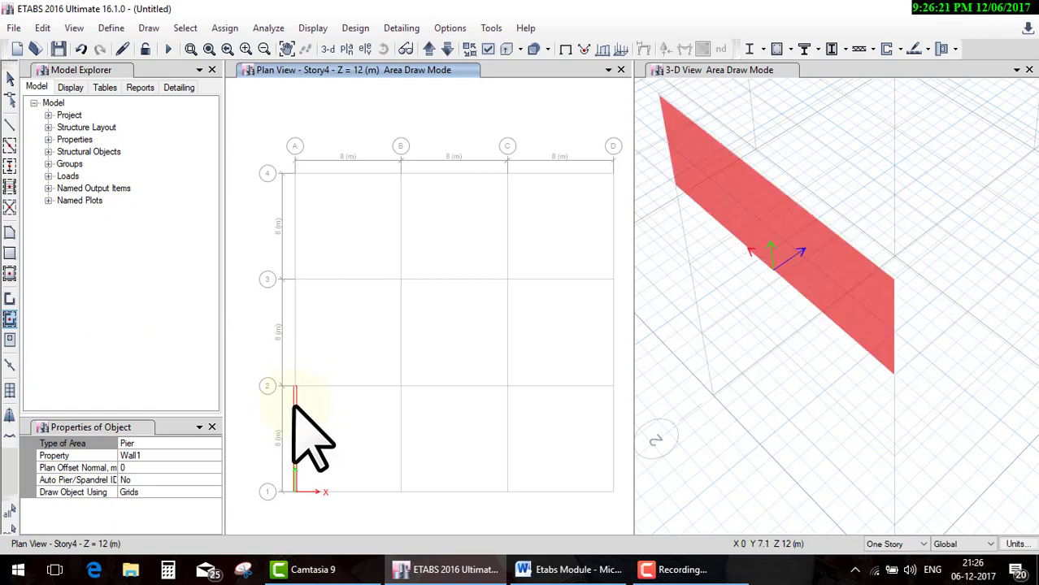
key(Escape)
drag(271, 345, 379, 539)
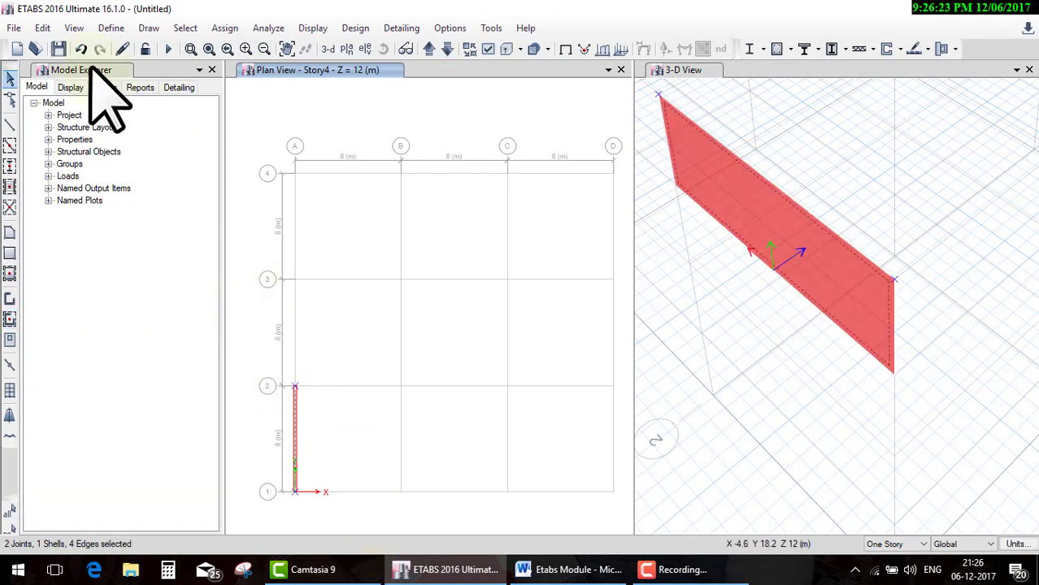
click(43, 28)
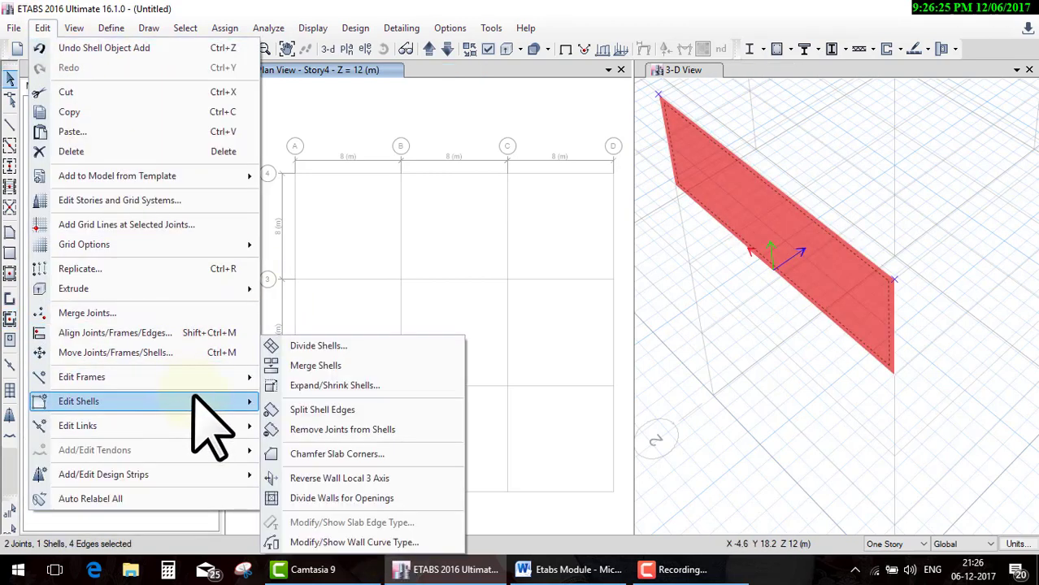
mouse_move(79, 401)
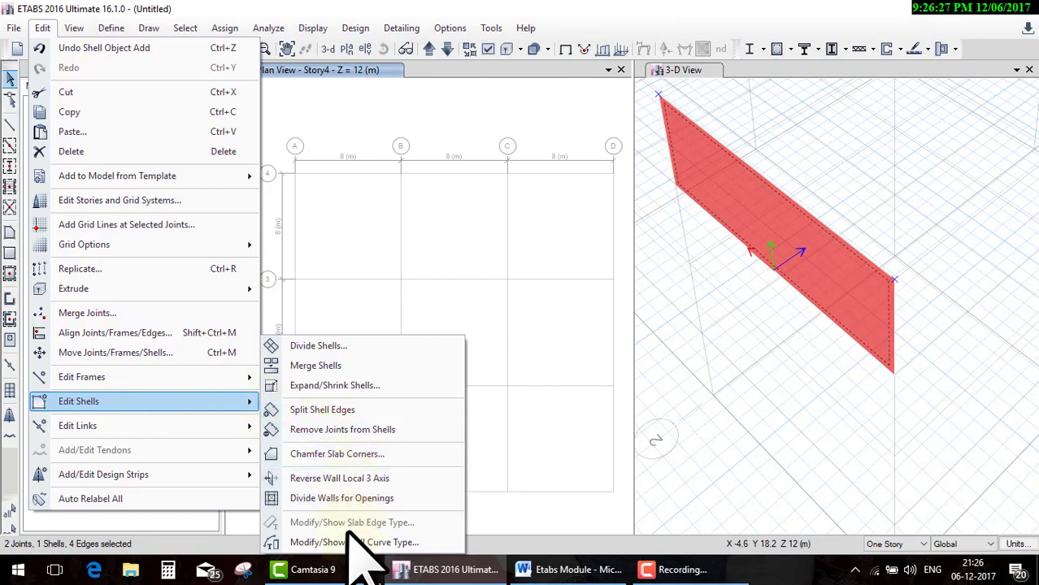
Make the grid A wall a Circular Curve with a 4 m radius, then reselect it
click(342, 542)
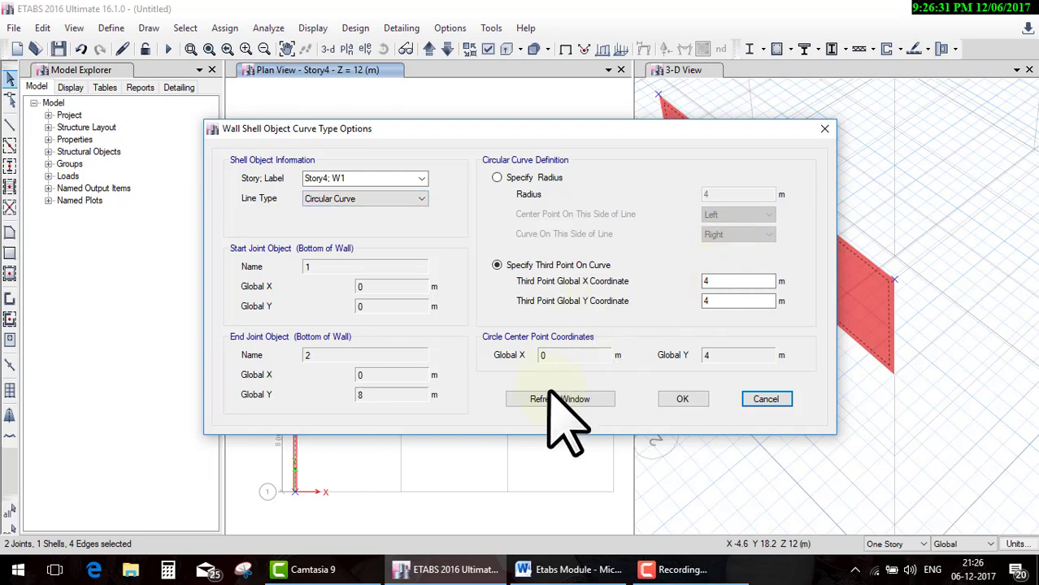
click(533, 177)
click(680, 400)
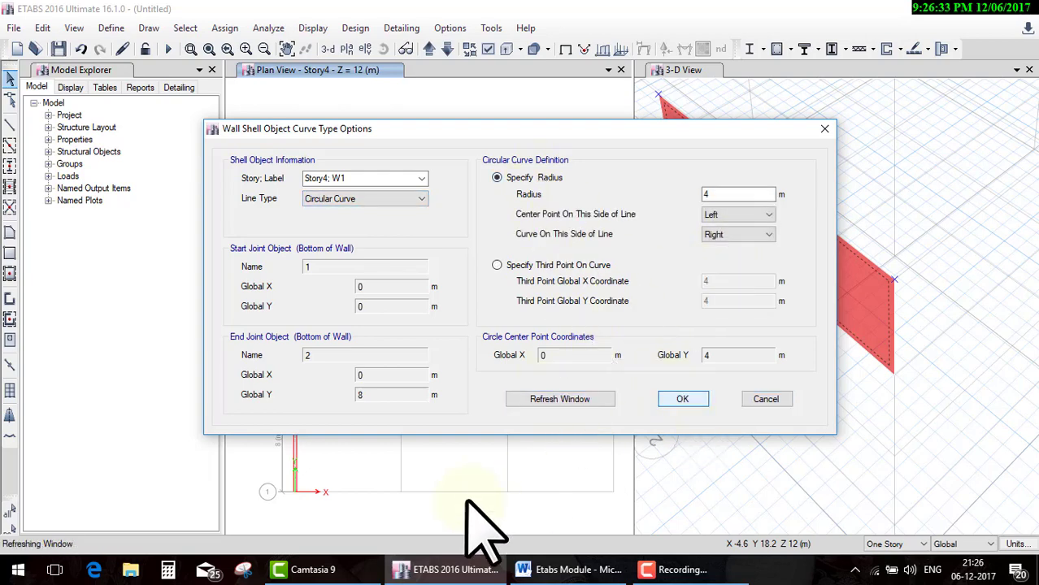
middle_drag(504, 460, 514, 382)
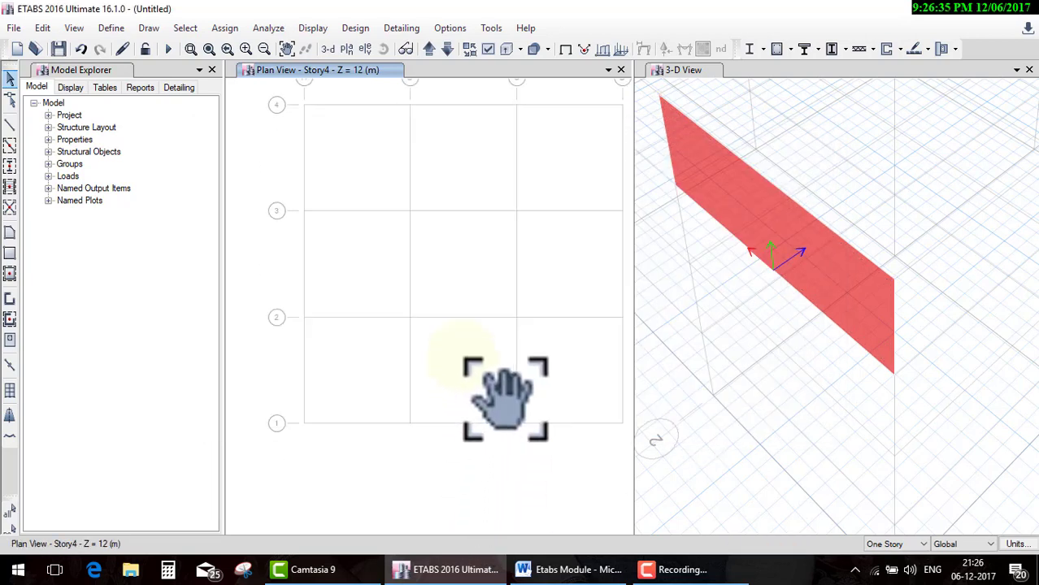
drag(287, 278, 370, 479)
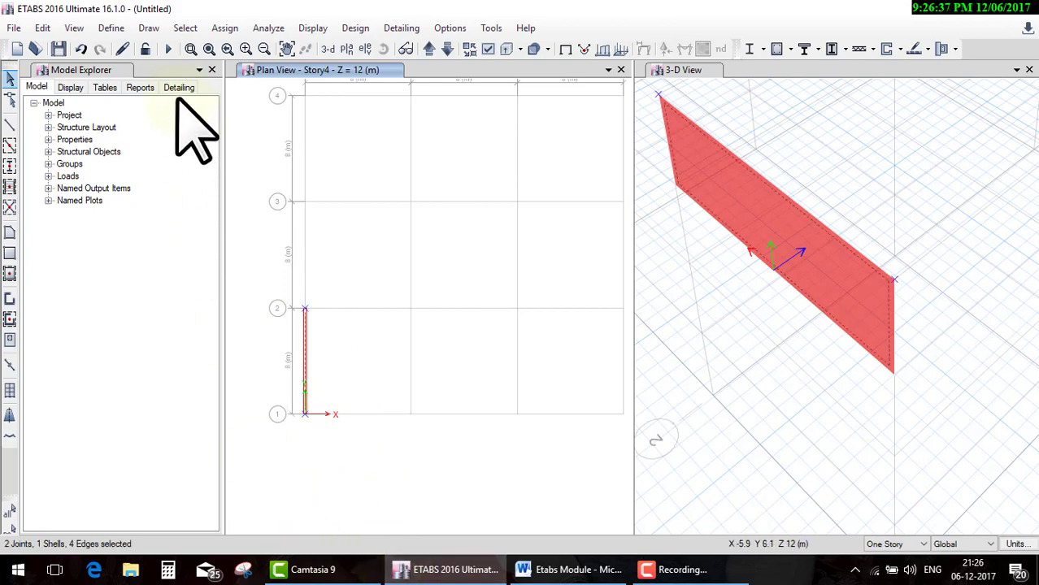
Change the wall's curve type back to Straight
click(41, 29)
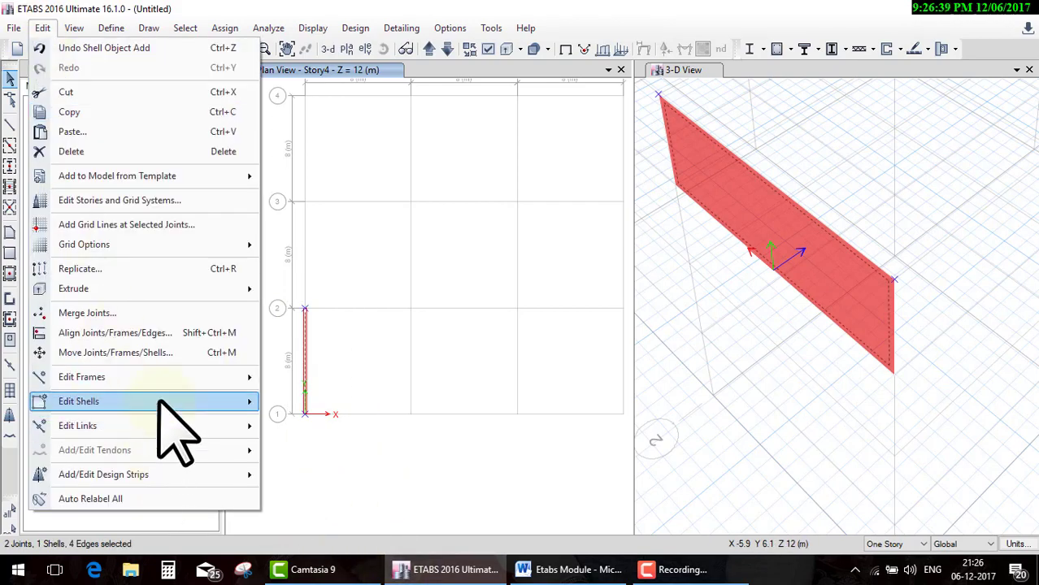
mouse_move(78, 402)
click(335, 542)
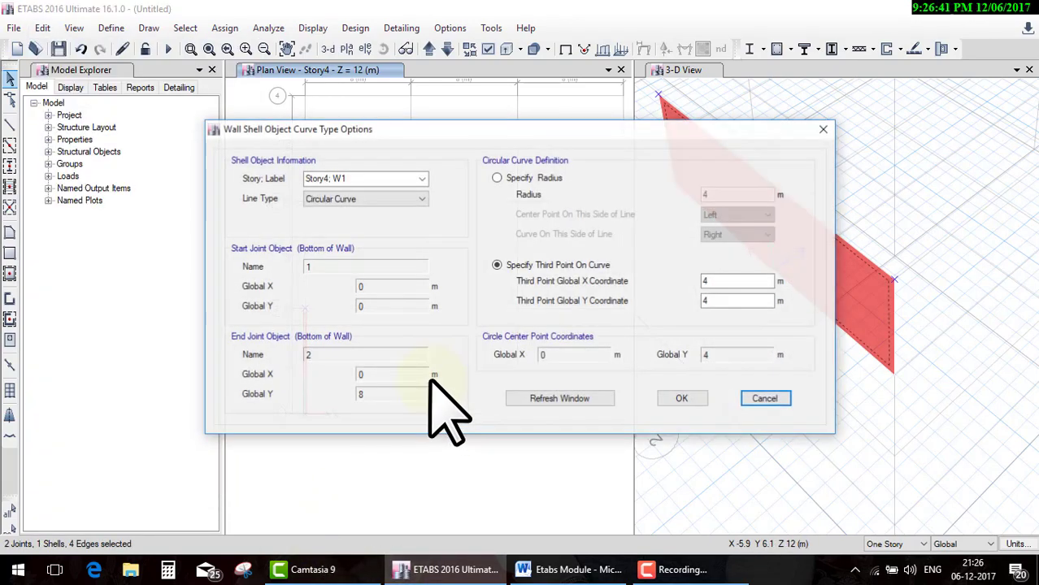
click(382, 199)
click(366, 212)
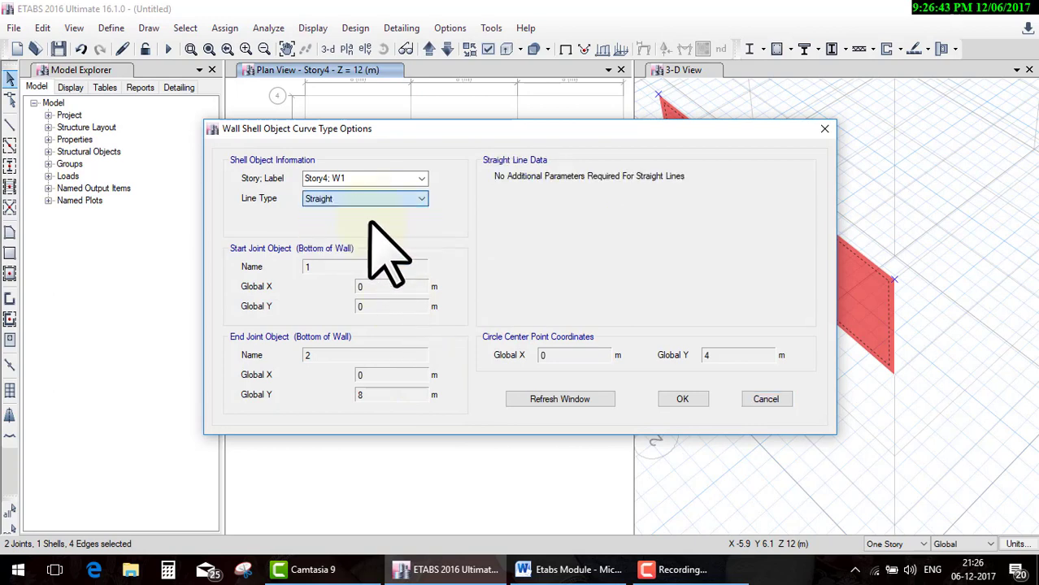
click(561, 399)
click(681, 399)
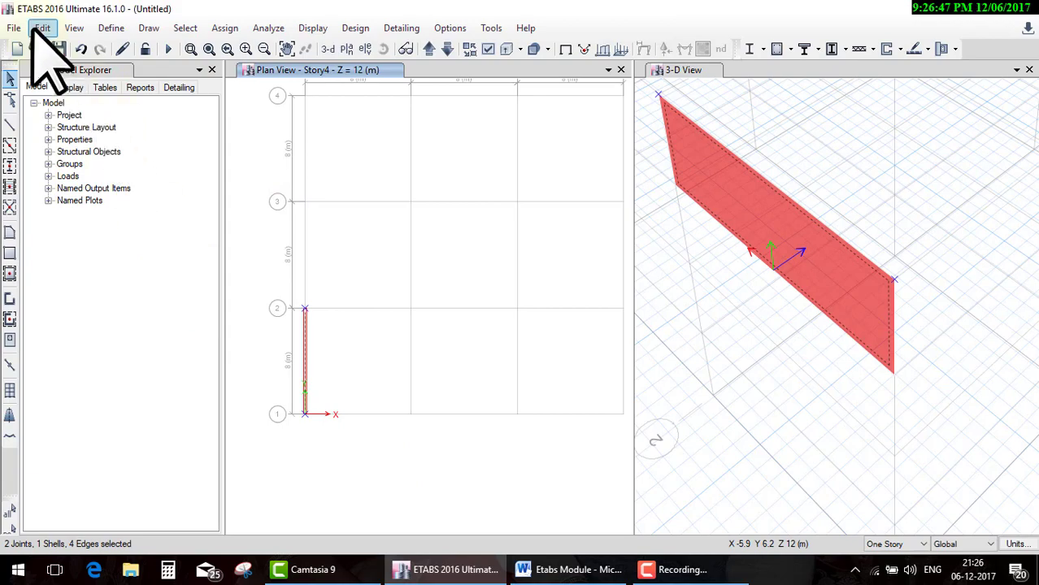
Set the wall curve type to Multilinear Curve with 4 internal points
click(42, 28)
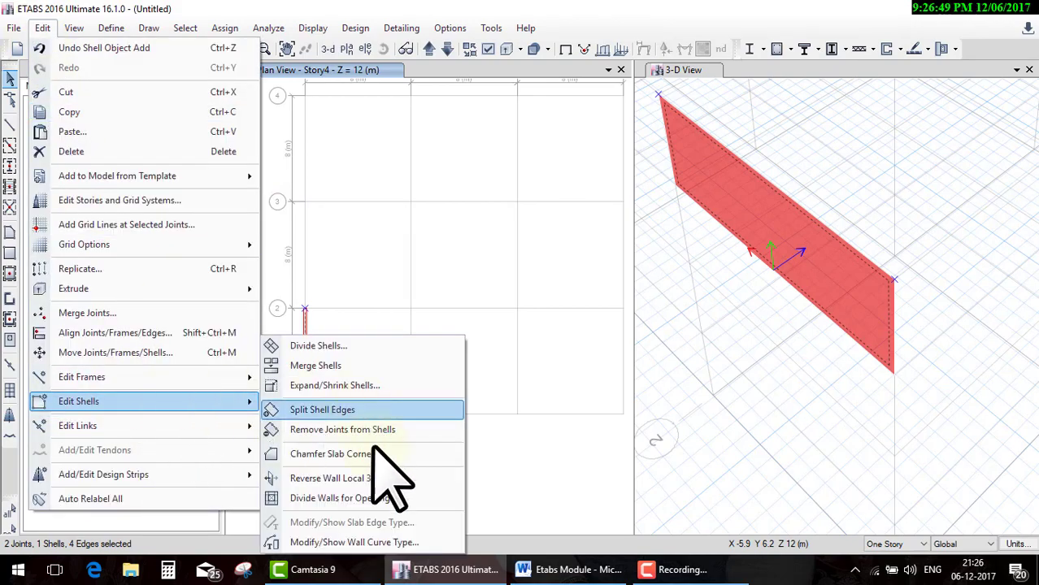
click(382, 543)
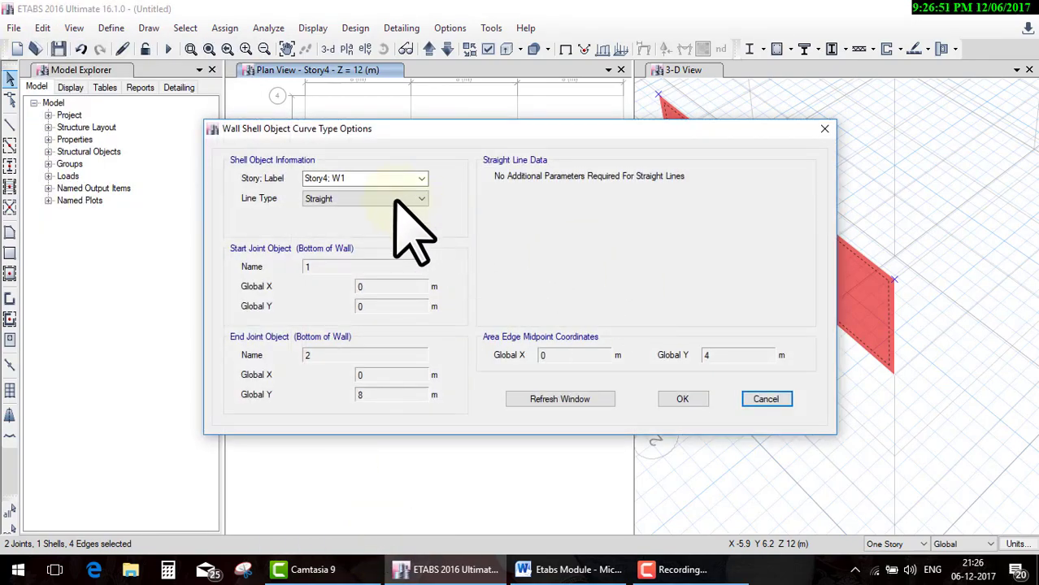
click(395, 200)
click(333, 225)
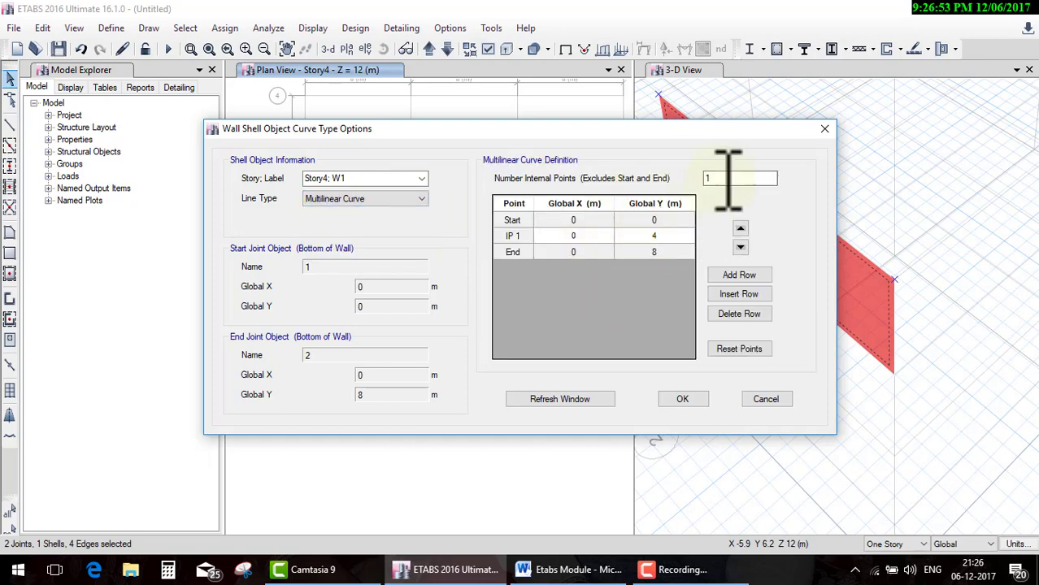
text(4)
click(662, 404)
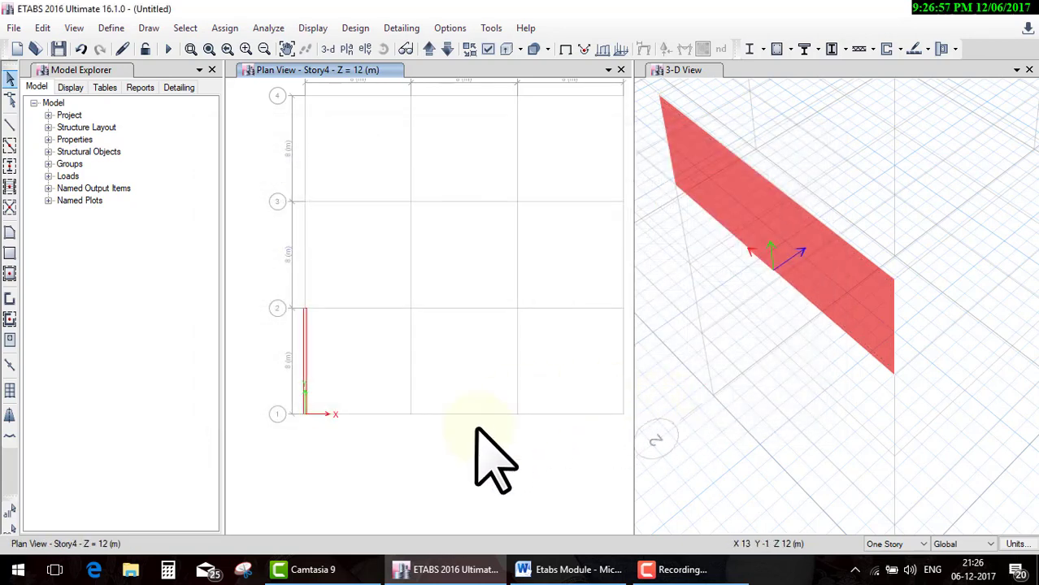
scroll(476, 429, down, 5)
scroll(476, 428, up, 3)
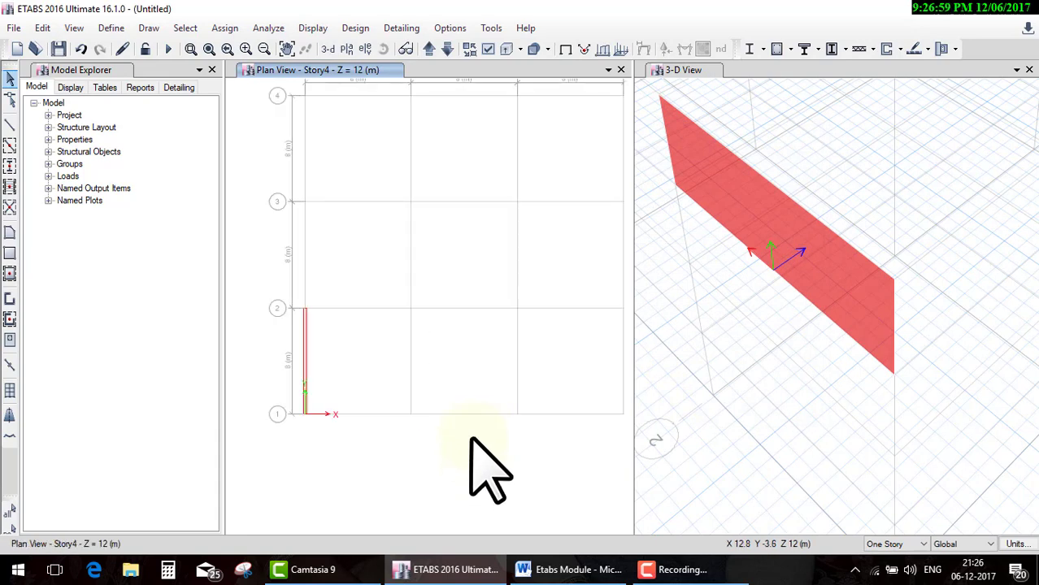
Delete the old grid A wall and redraw a straight wall between grids 1 and 2
drag(271, 246, 387, 467)
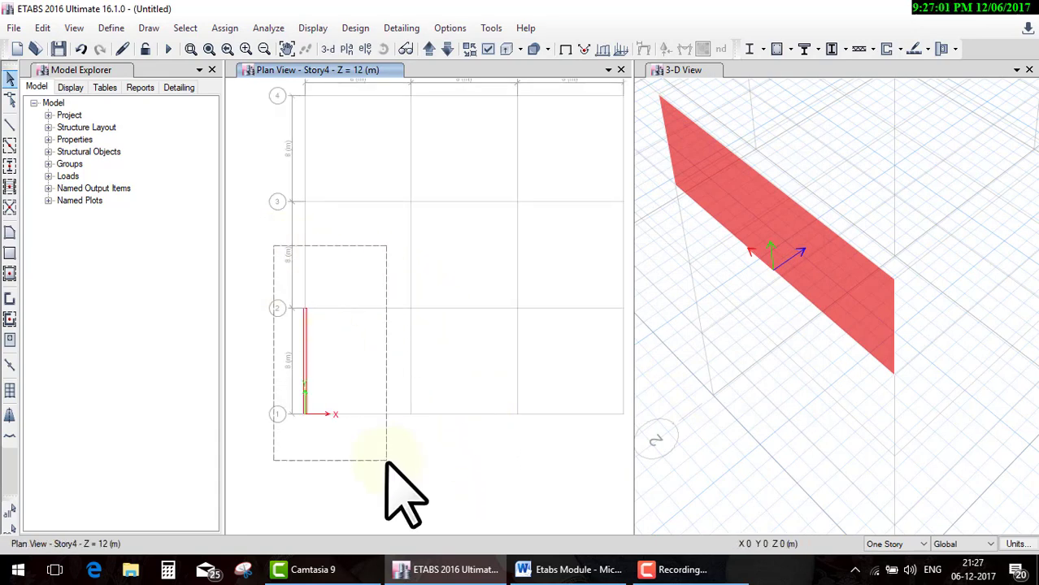
key(Delete)
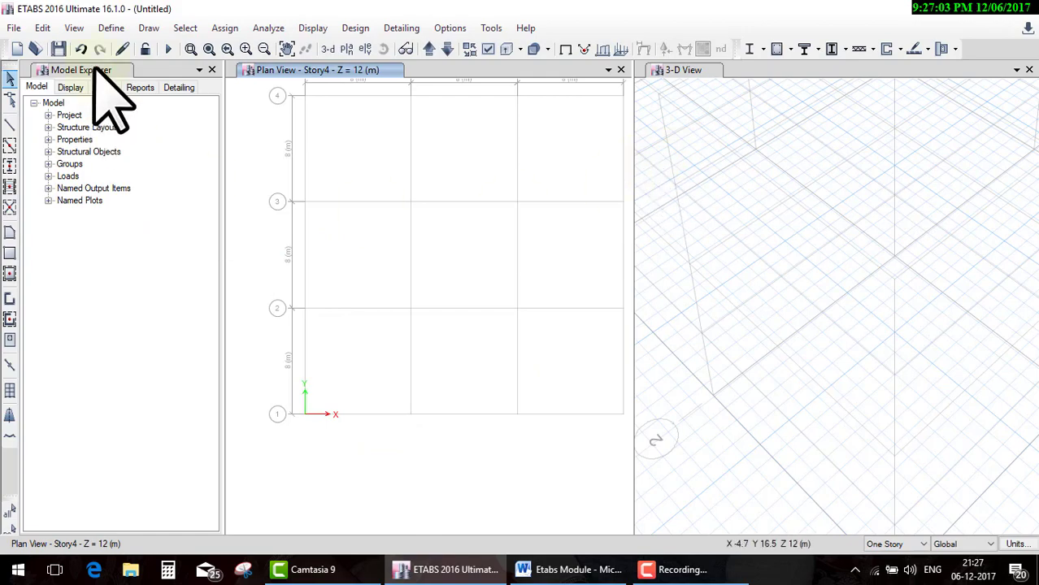
click(51, 28)
mouse_move(79, 401)
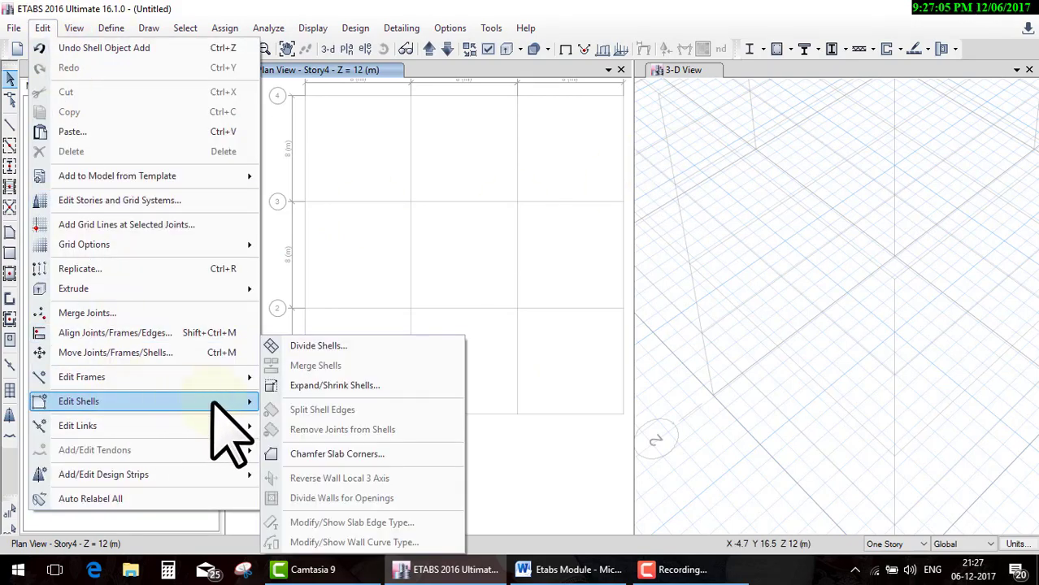
click(321, 345)
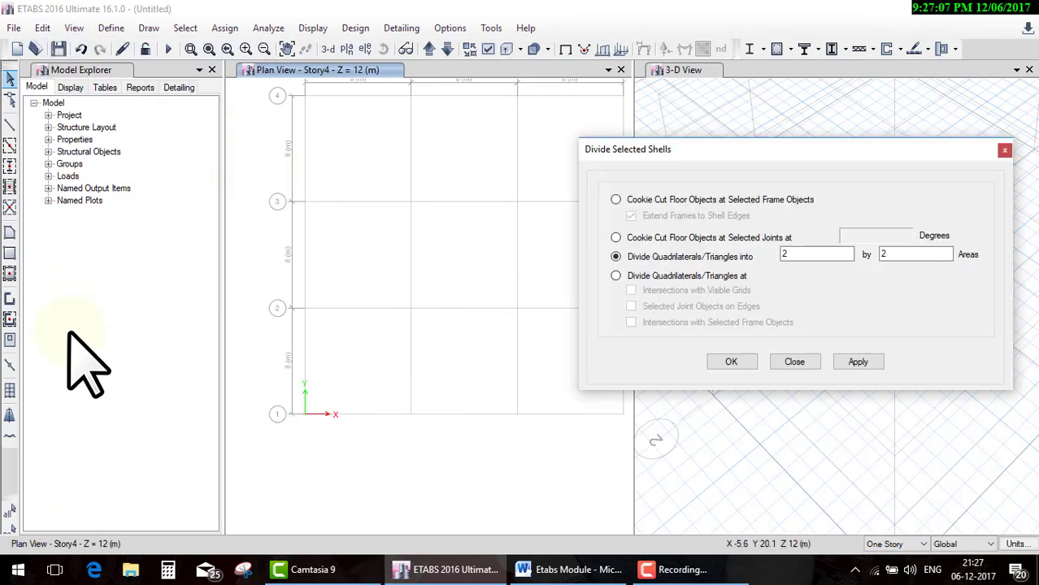
click(809, 363)
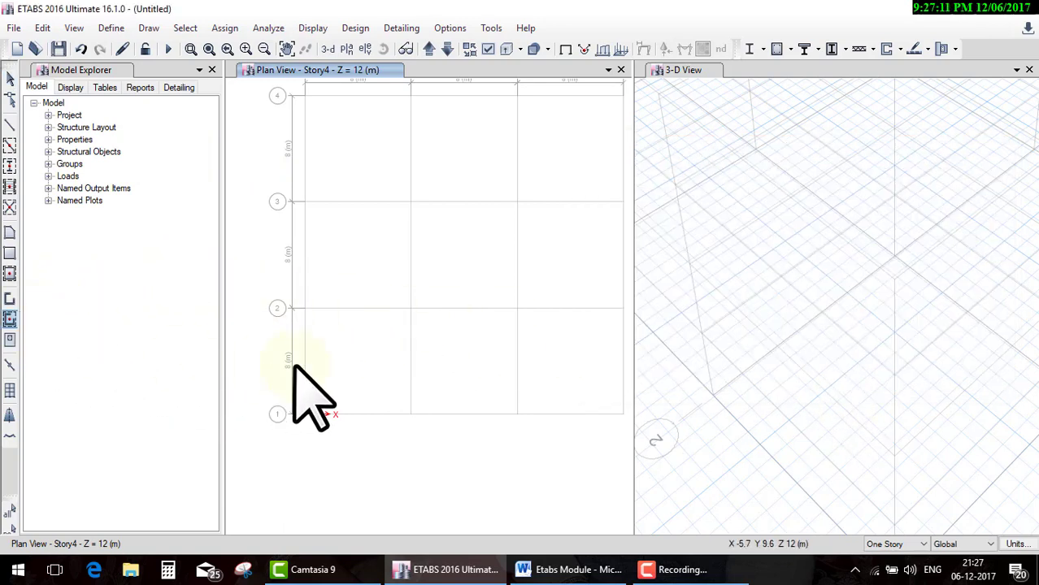
click(305, 317)
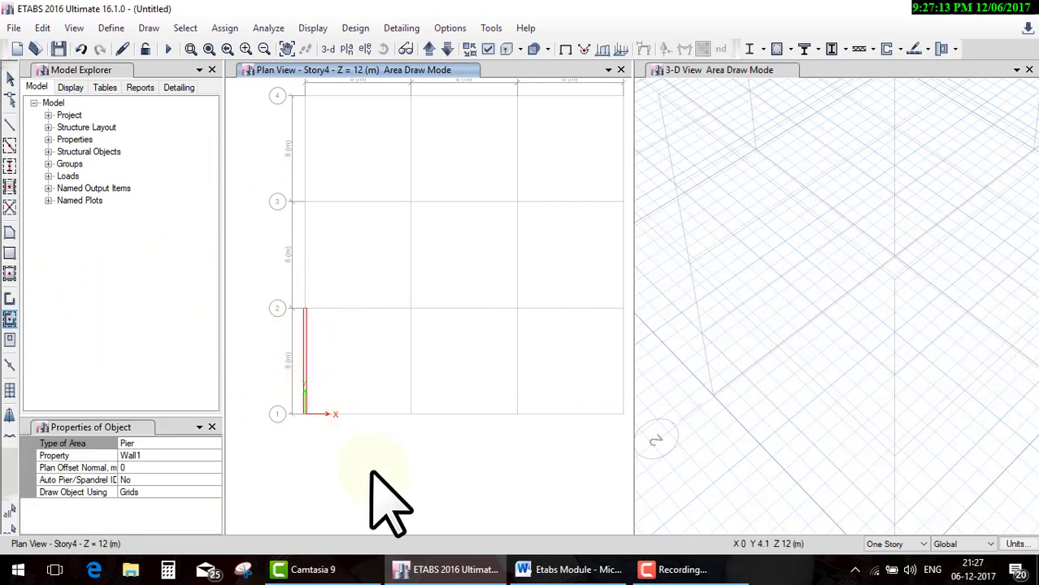
key(Escape)
drag(281, 203, 382, 427)
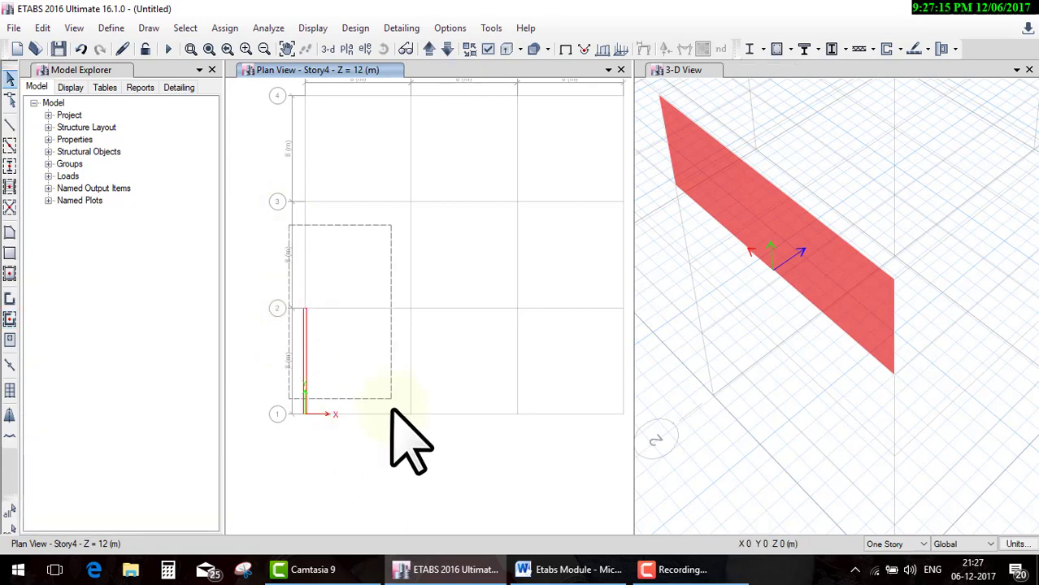
click(42, 28)
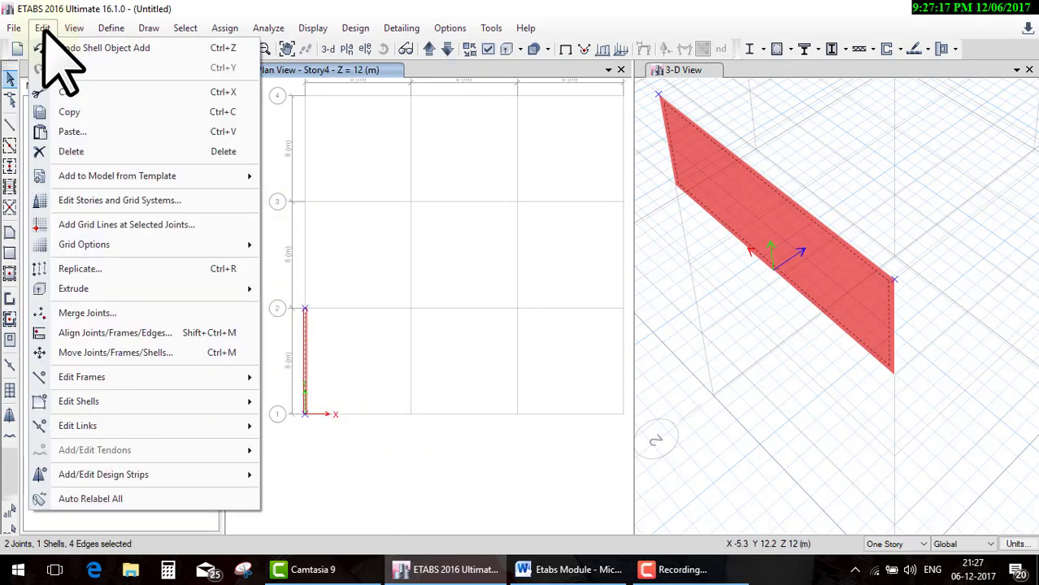
mouse_move(79, 402)
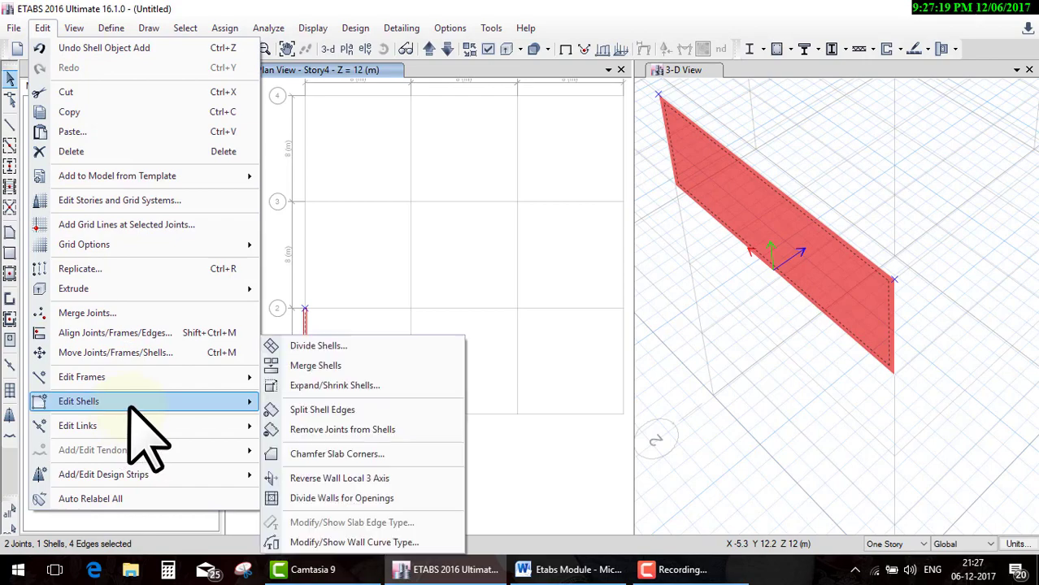
click(342, 542)
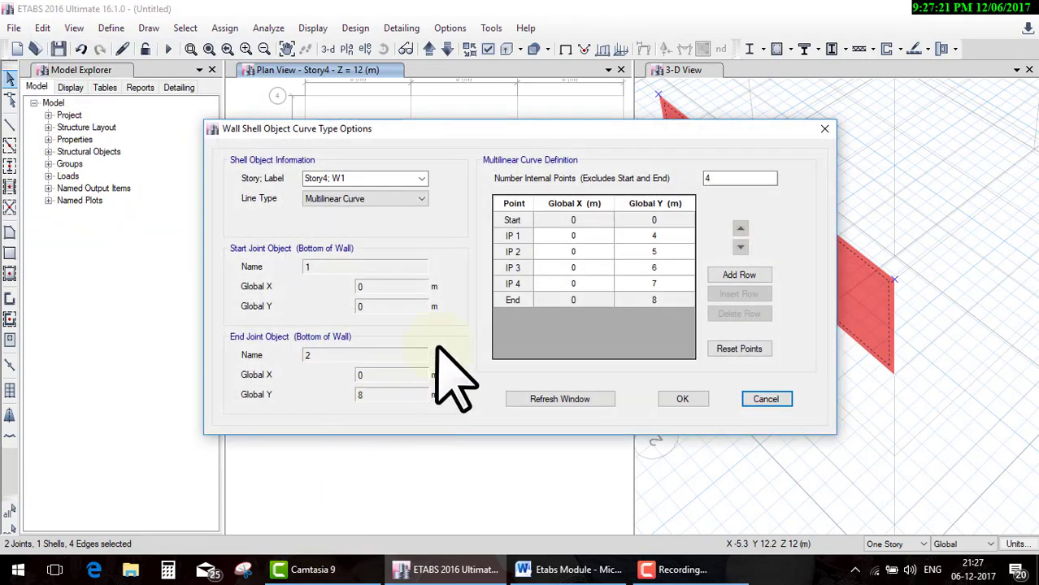
click(402, 199)
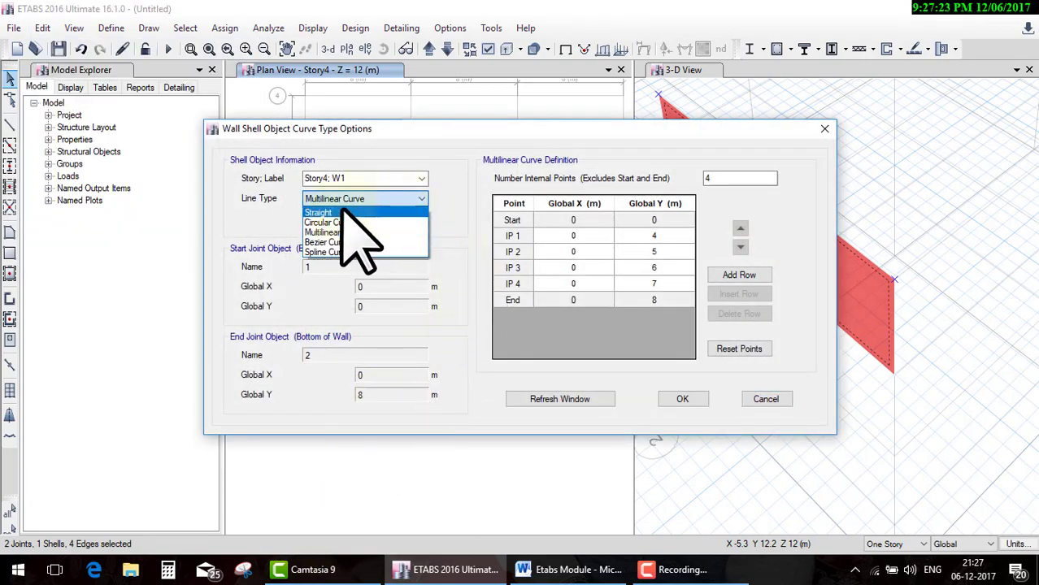
click(341, 223)
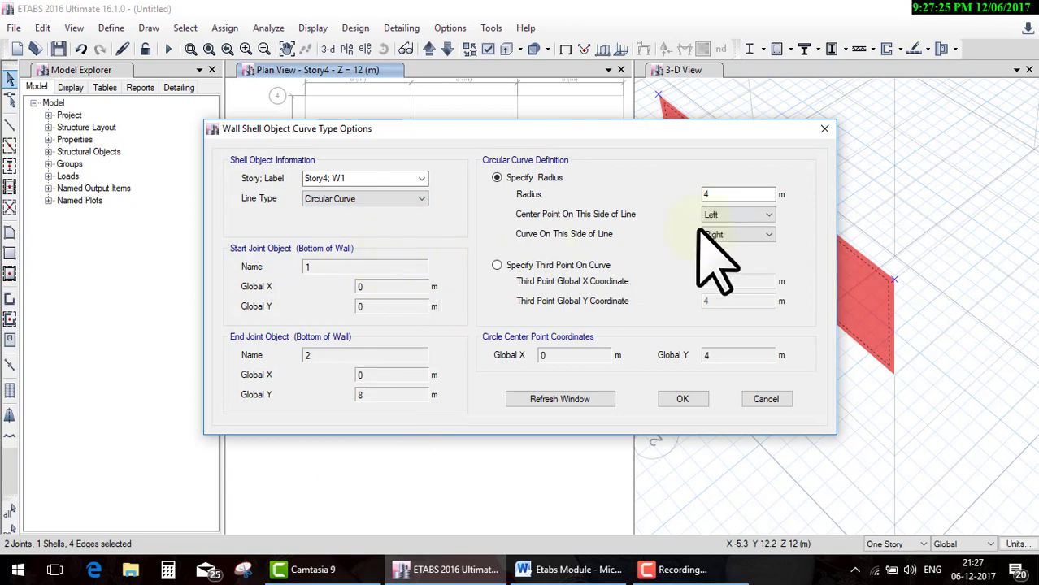
click(682, 400)
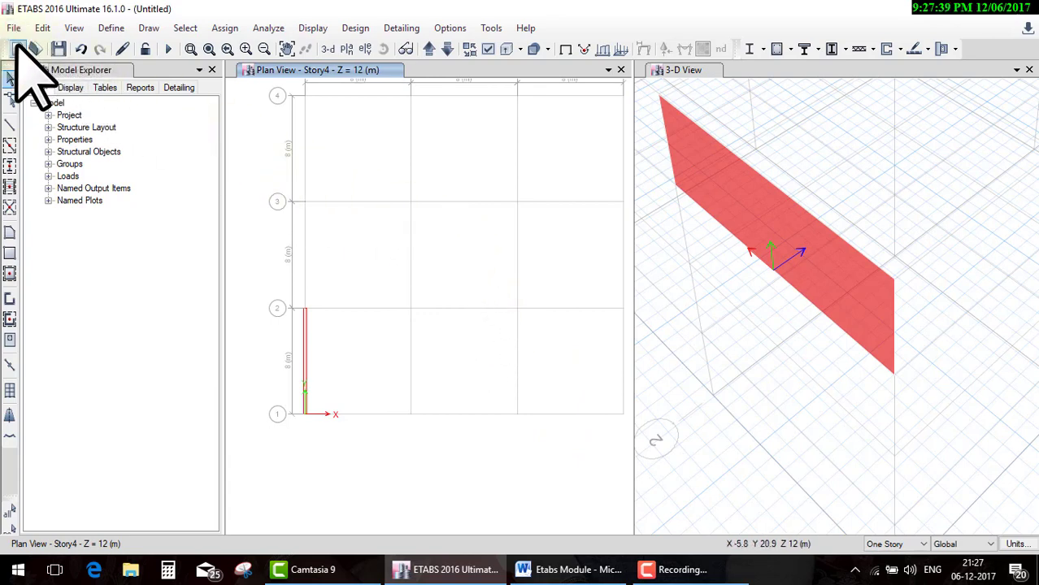
Start an unsaved built-in metric model: 4×4 grid at 8 m, four 3 m stories, grid only
click(17, 48)
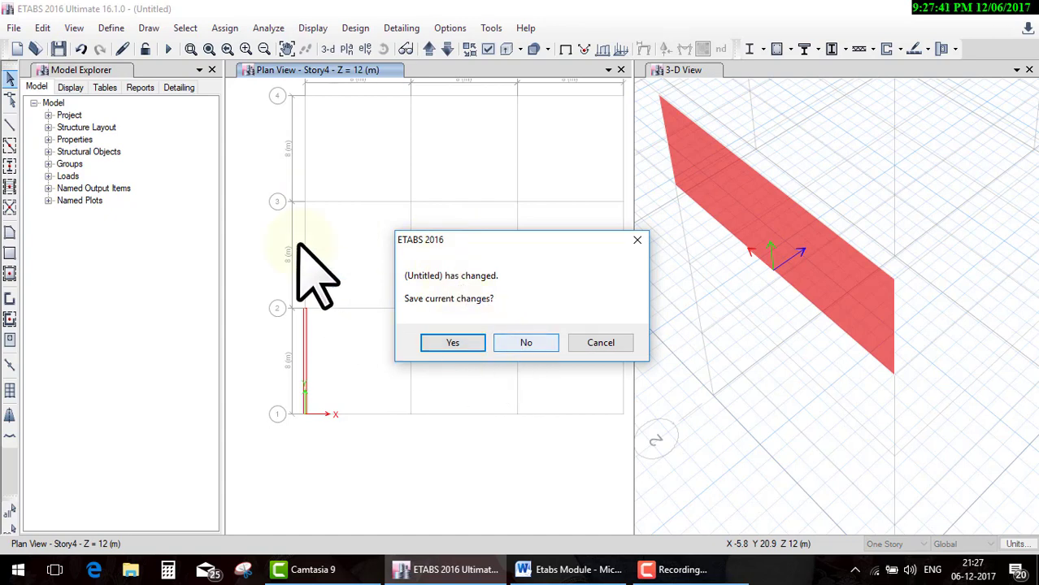
click(546, 343)
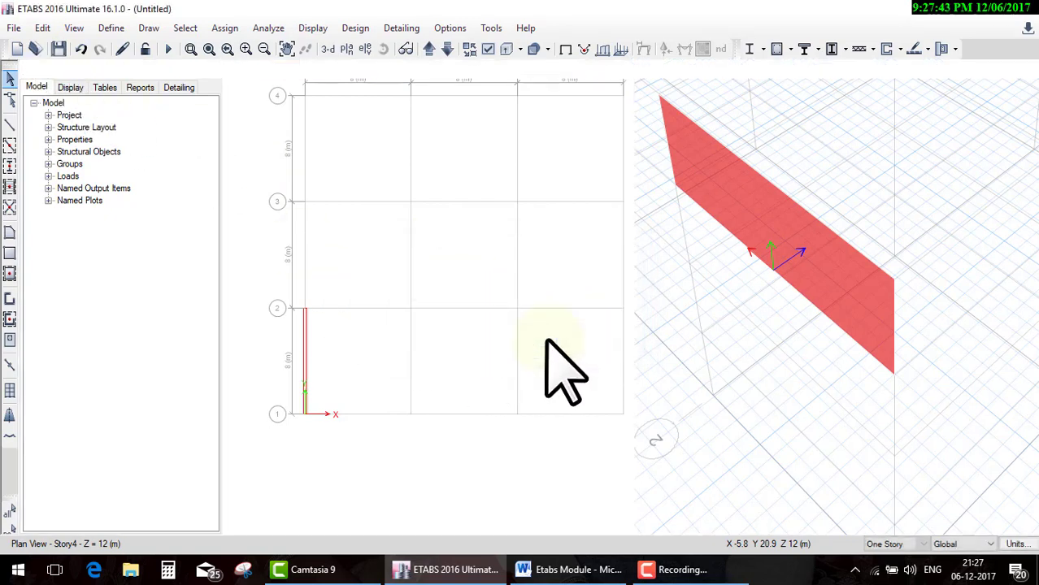
click(478, 379)
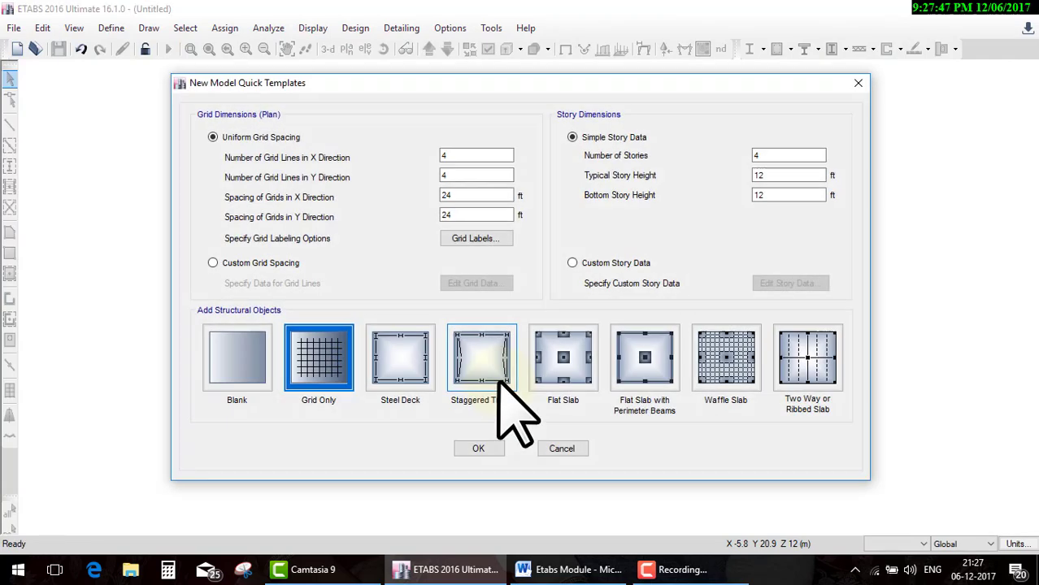
click(560, 382)
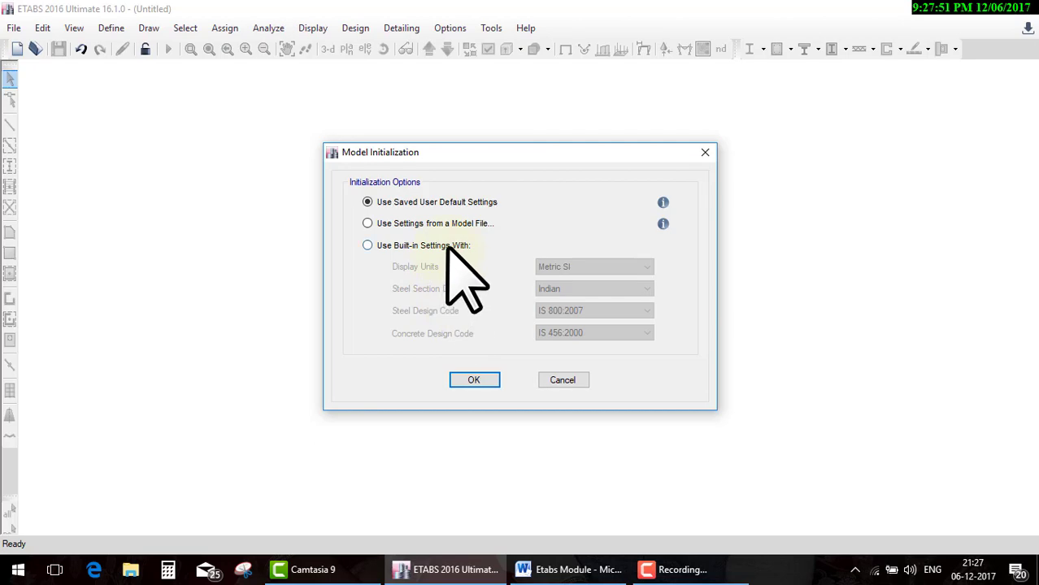
click(446, 247)
click(474, 379)
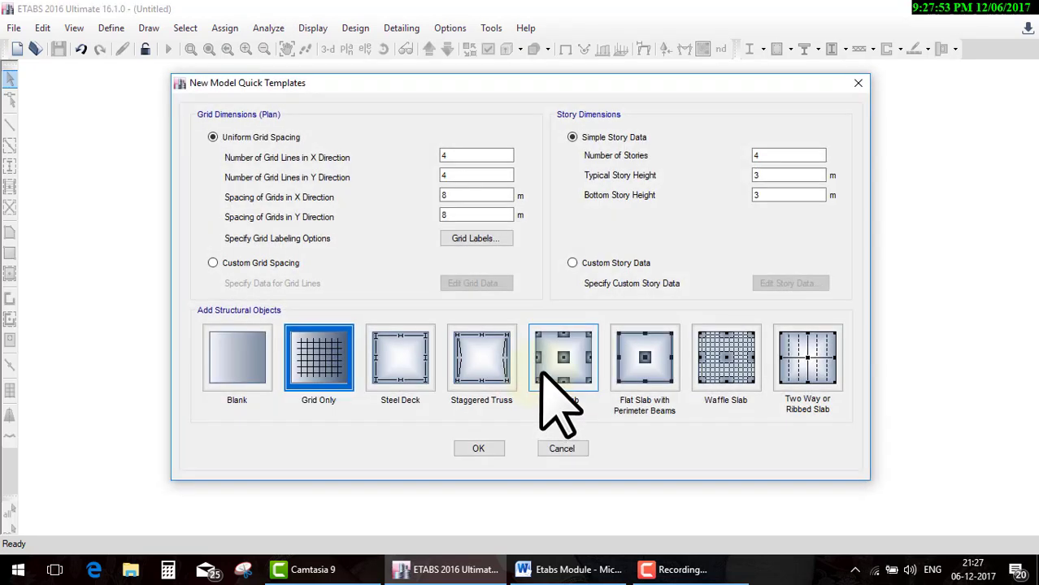
click(480, 447)
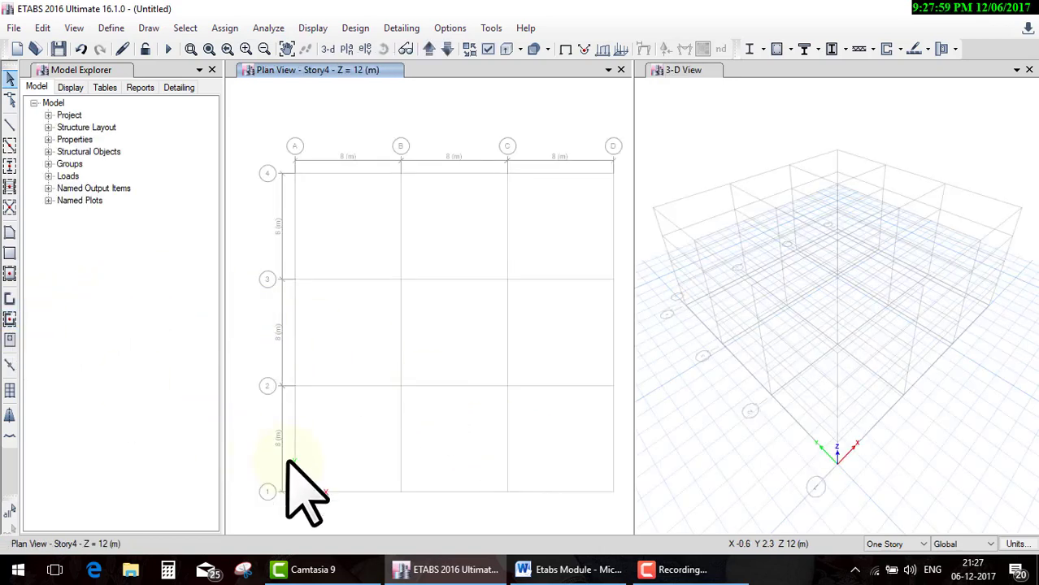
Draw a Story4 wall along grid A between grids 1 and 2 and select it
click(6, 317)
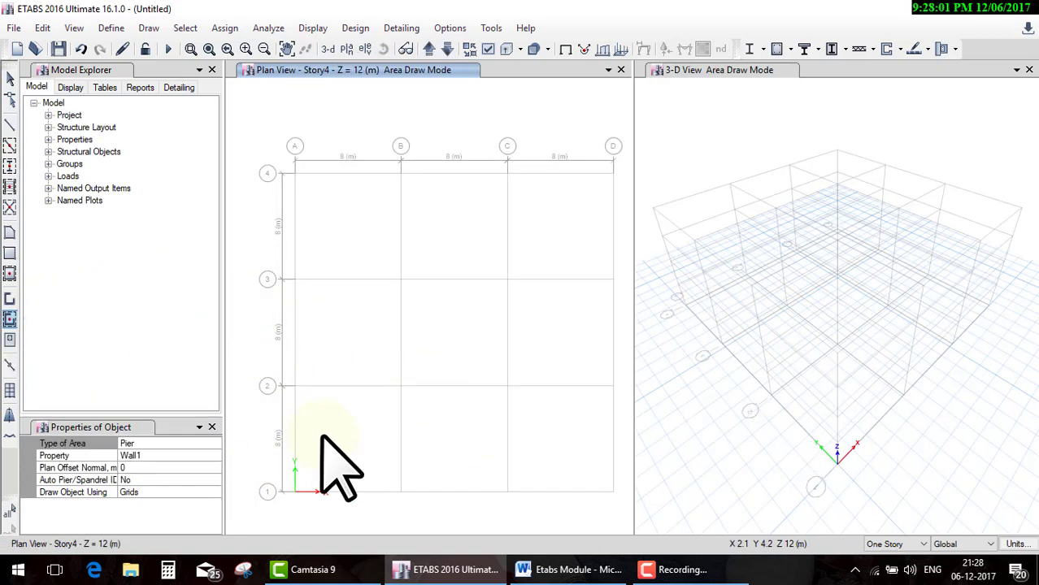
click(296, 391)
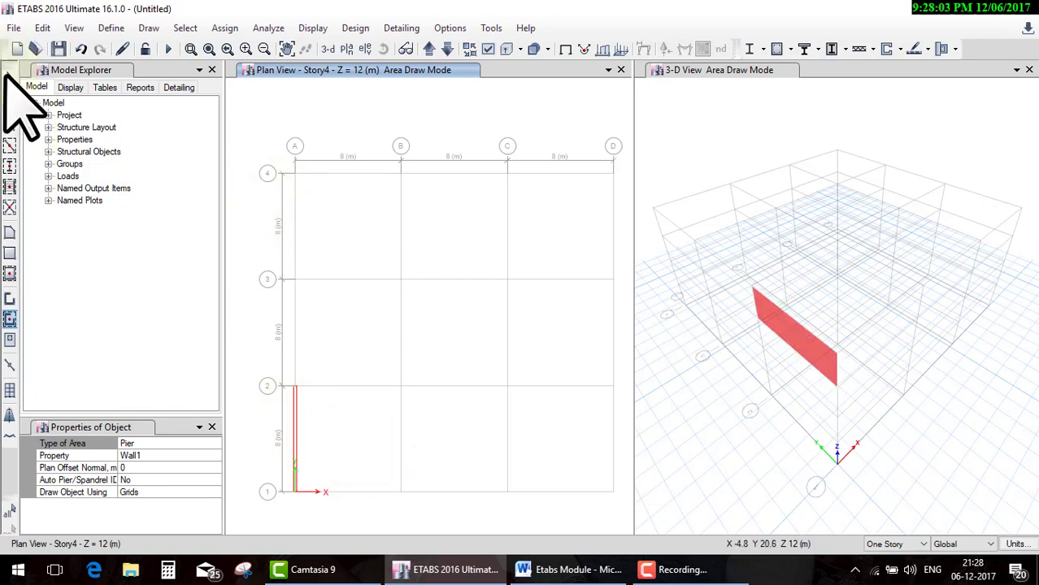
click(10, 78)
drag(274, 285, 353, 476)
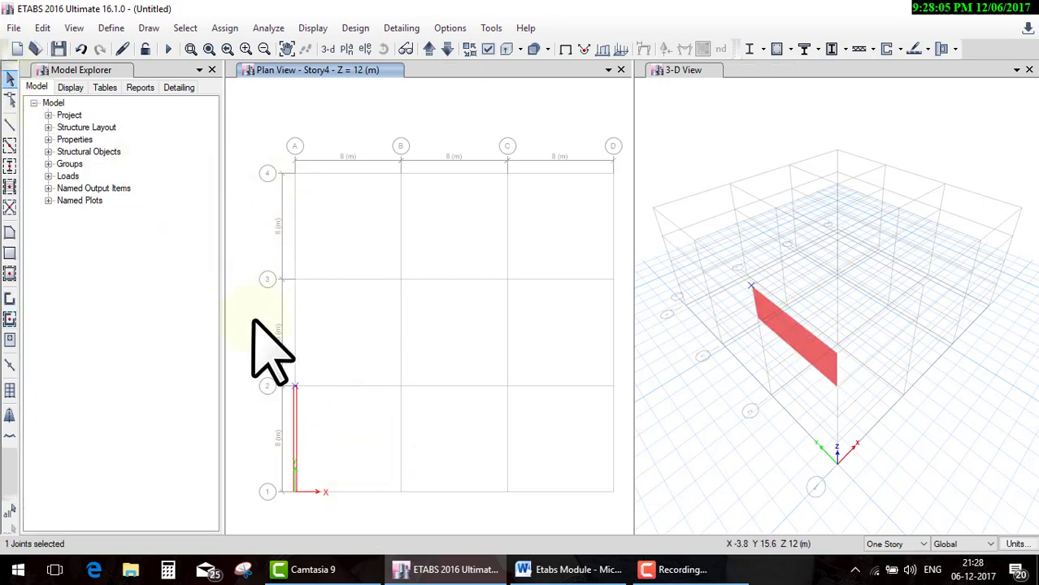
drag(252, 340, 338, 512)
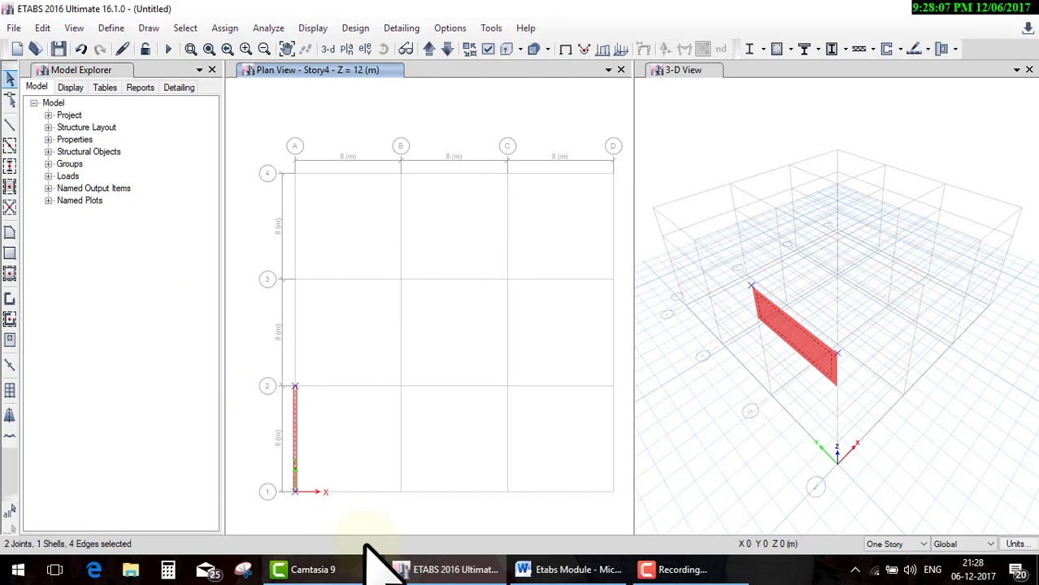
Change the wall's curve type to a circular curve with 4 m radius
click(42, 28)
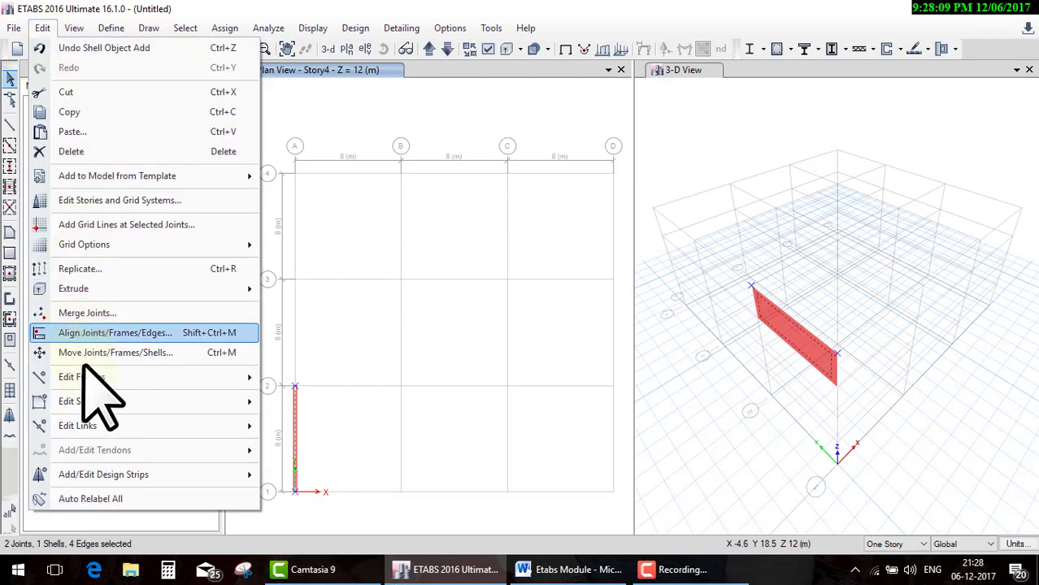
mouse_move(79, 402)
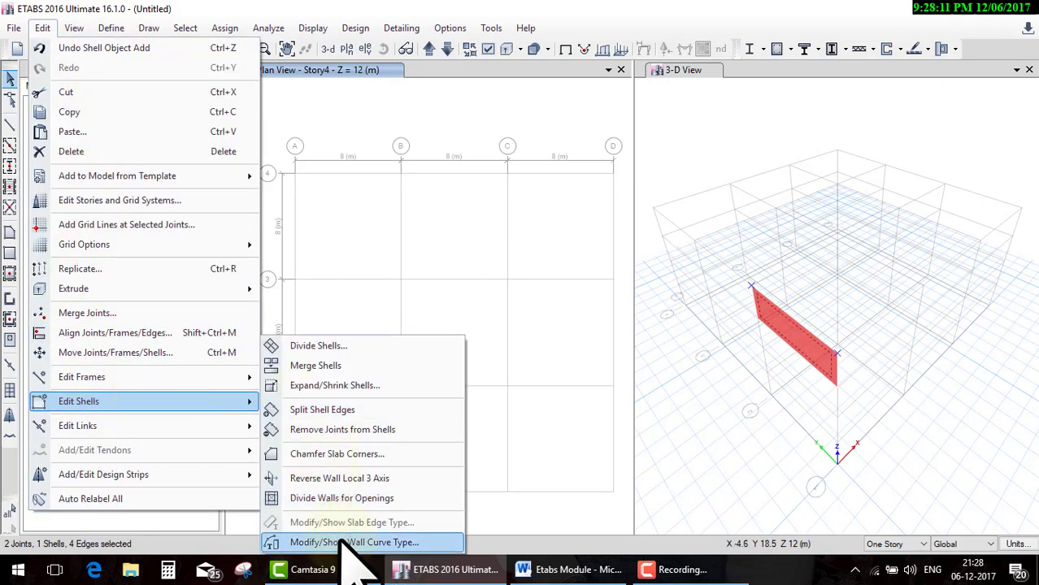
click(342, 472)
click(421, 198)
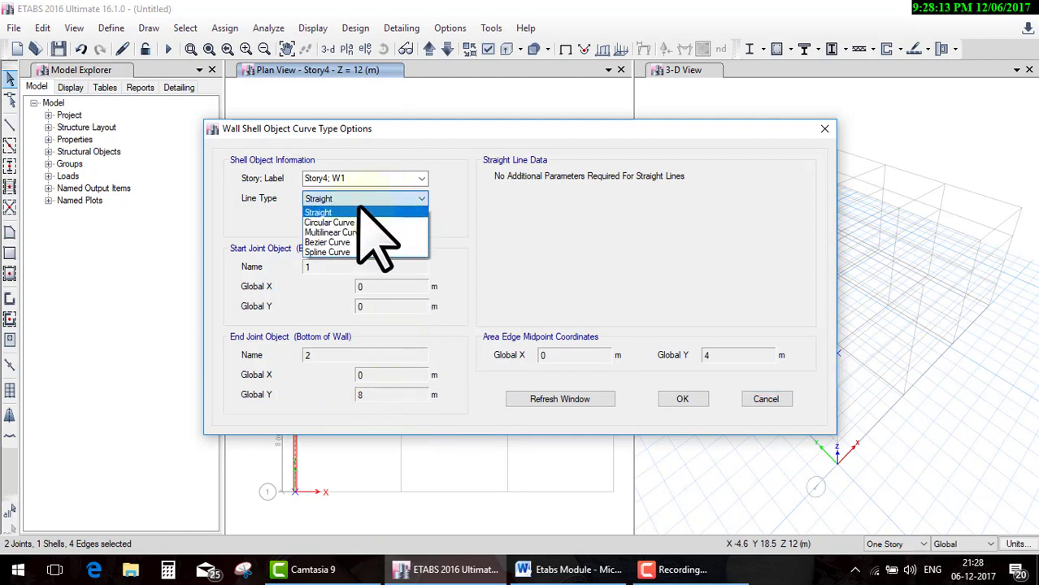
click(362, 221)
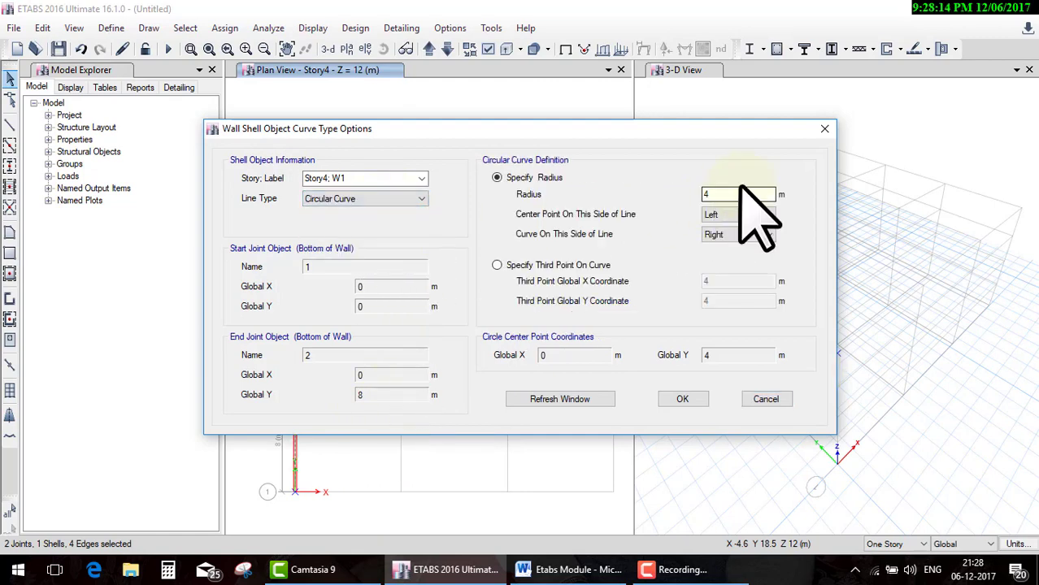
click(682, 400)
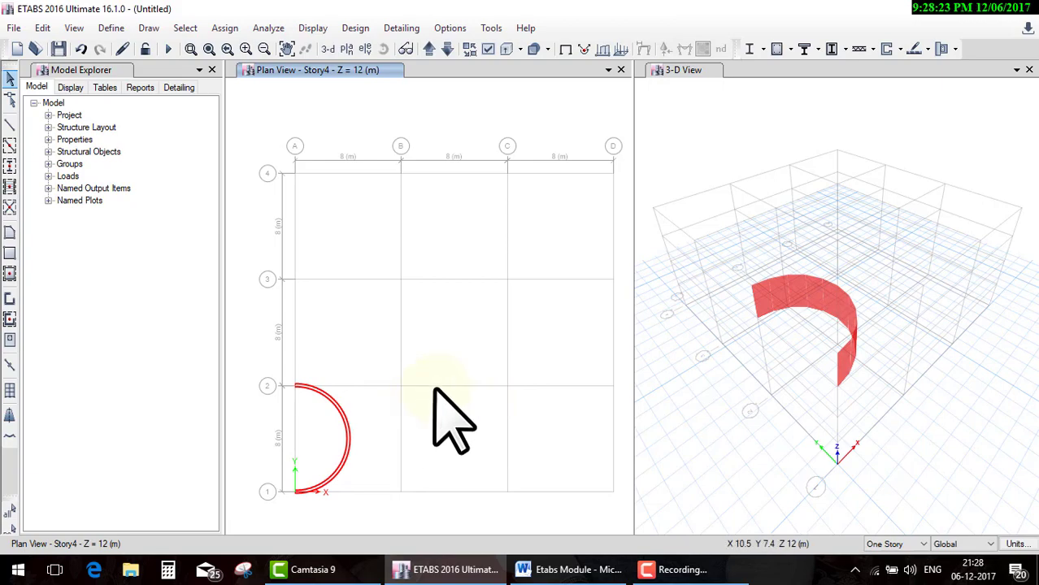
mouse_move(452, 422)
middle_down()
mouse_move(511, 422)
mouse_move(640, 327)
middle_up()
shift+middle_drag(789, 372, 705, 350)
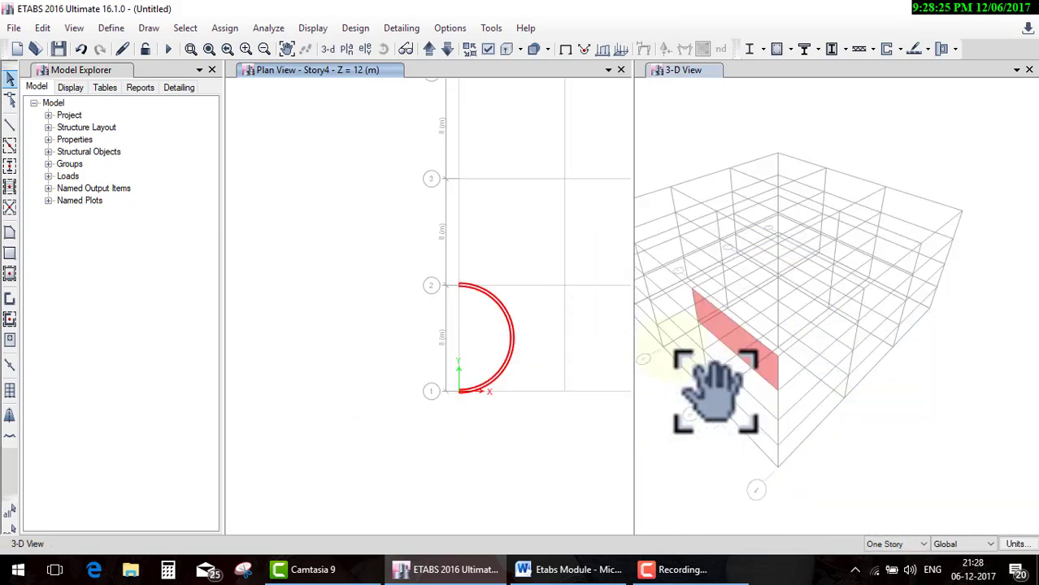
scroll(706, 350, up, 3)
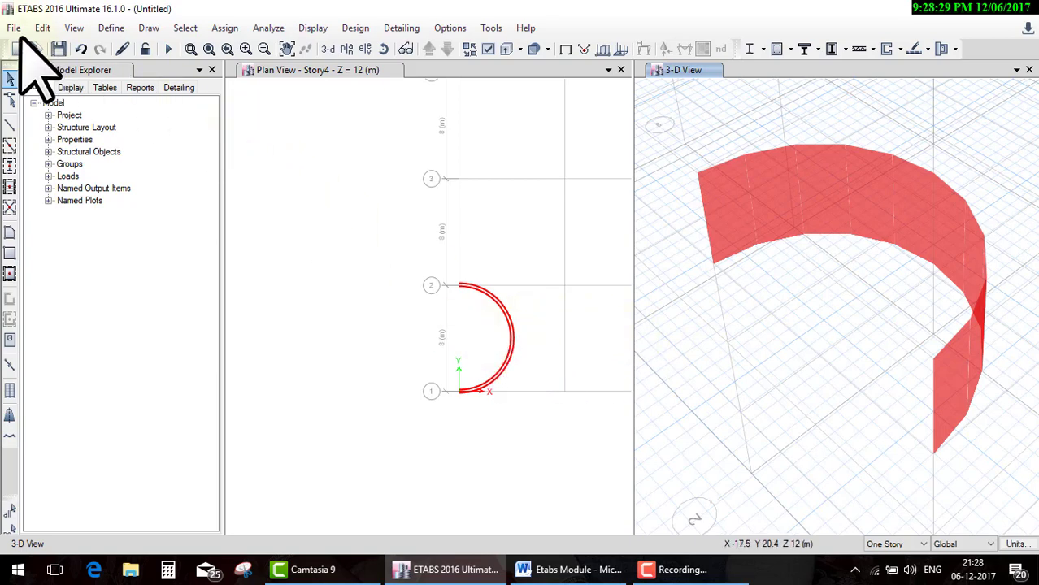
click(41, 28)
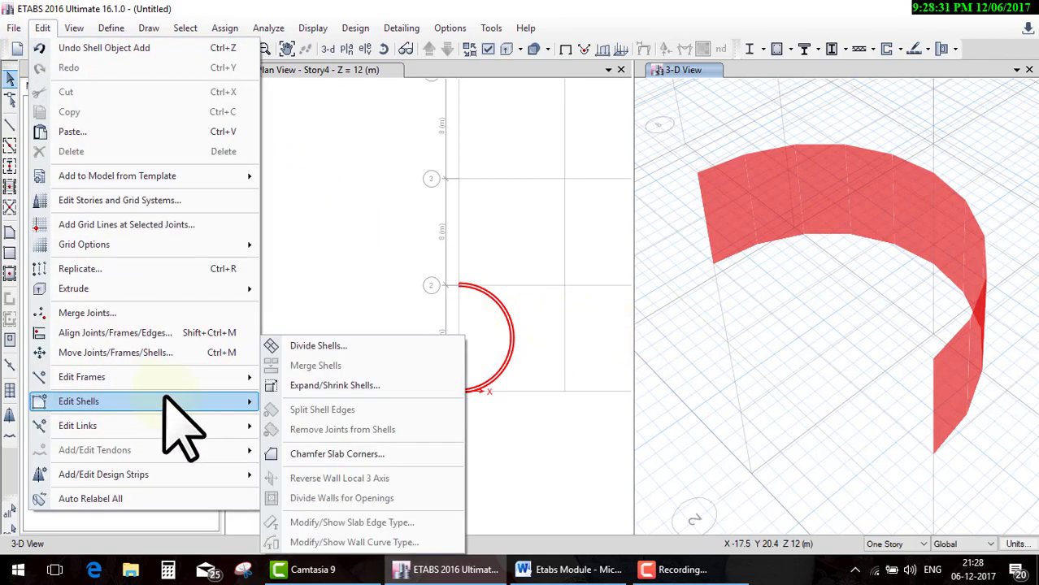